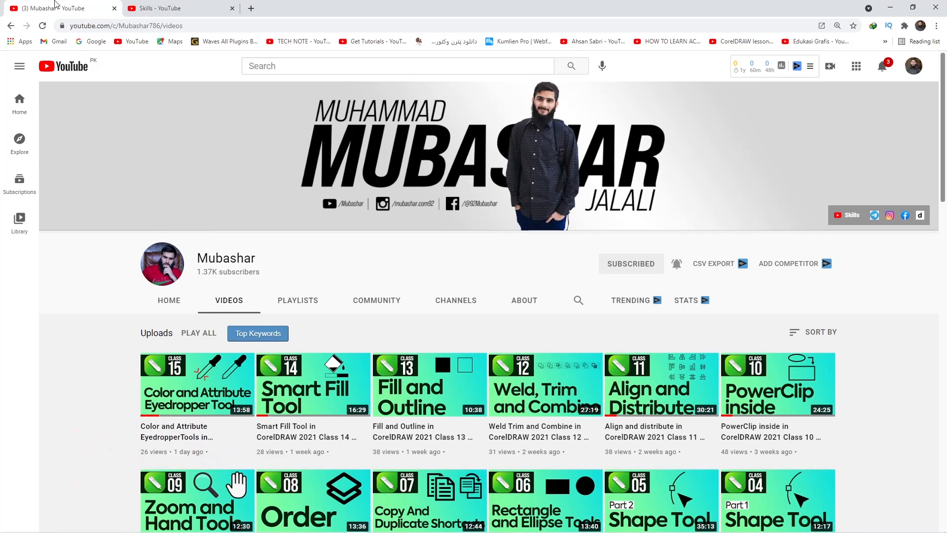
{"action": "left_click", "coordinate": [190, 7]}
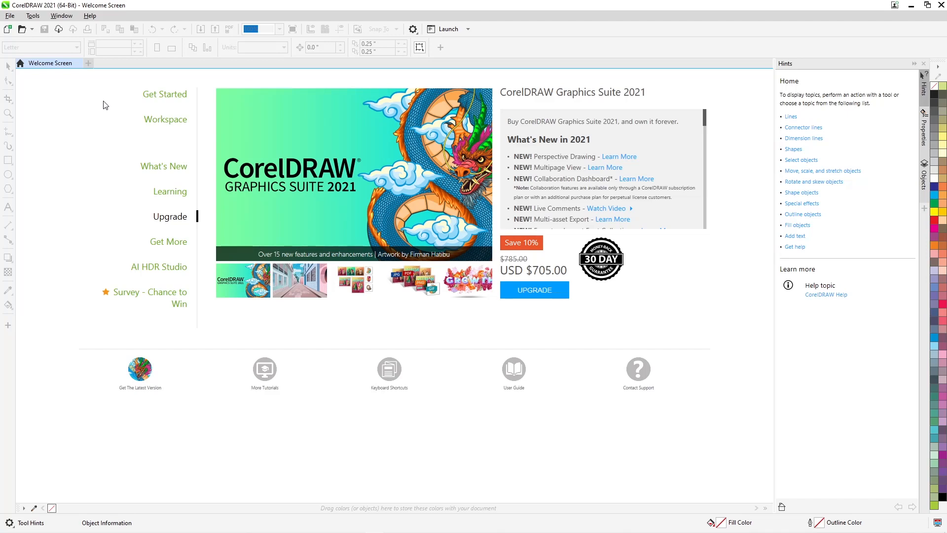
Step: Create a new document named RGB with the RGB primary color mode and collapse the Hints docker
{"action": "left_click", "coordinate": [168, 96]}
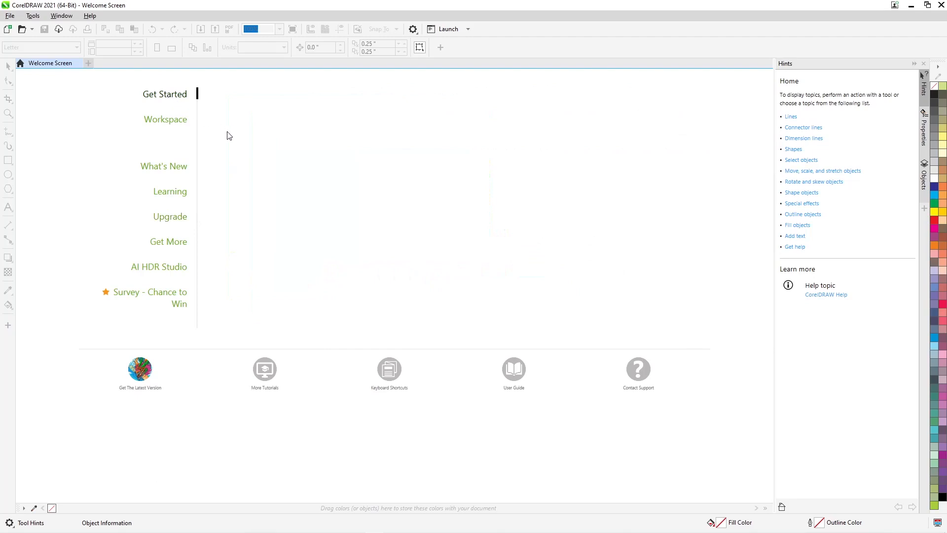
{"action": "key", "text": "ctrl+n"}
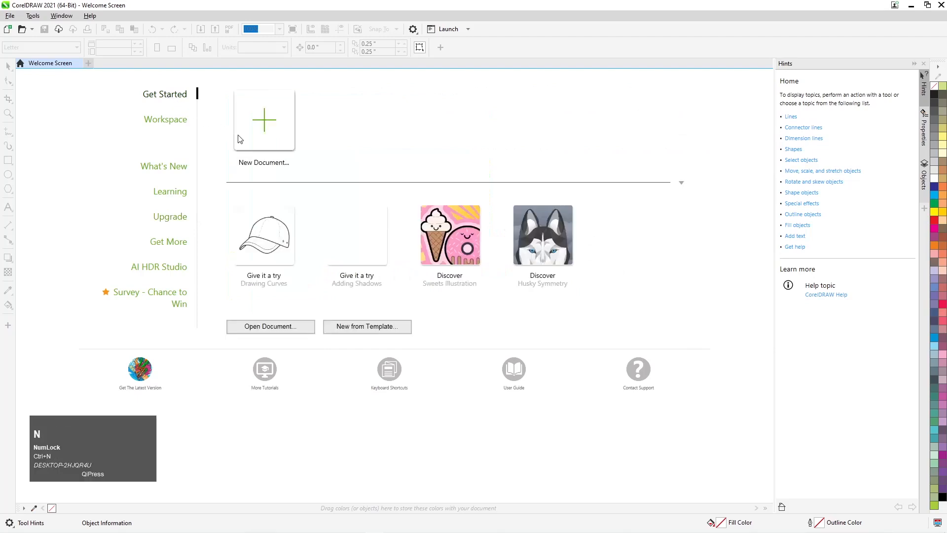
{"action": "left_click_drag", "start_coordinate": [475, 159], "coordinate": [372, 118]}
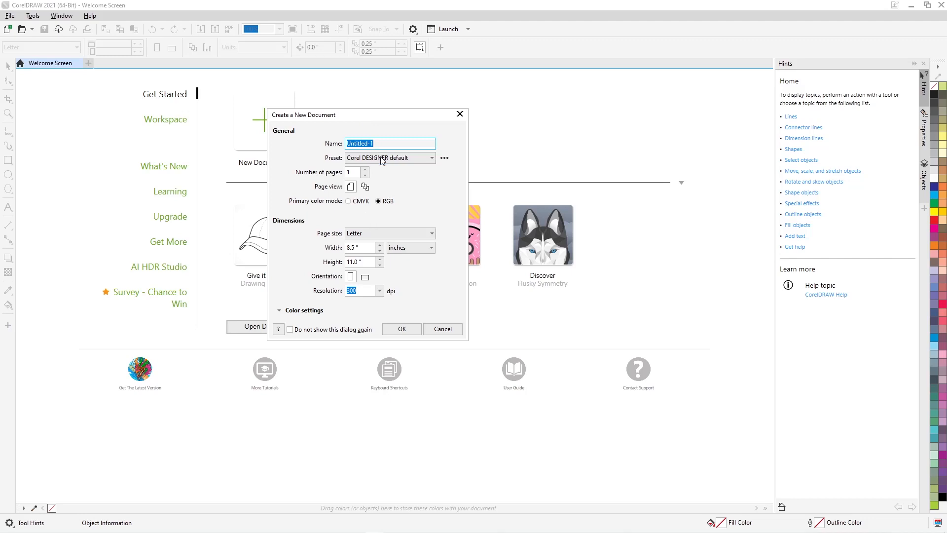
{"action": "left_click_drag", "start_coordinate": [402, 119], "coordinate": [426, 108]}
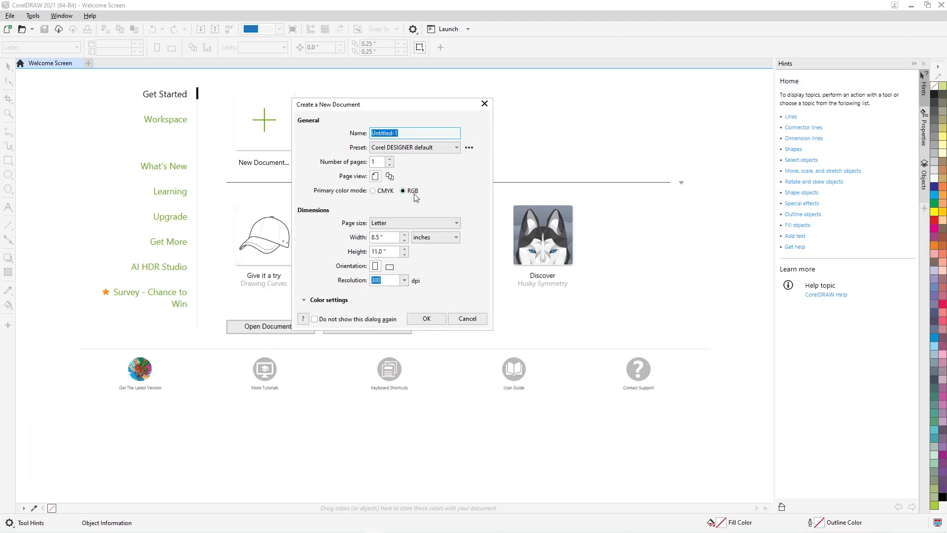
{"action": "left_click_drag", "start_coordinate": [412, 132], "coordinate": [203, 156]}
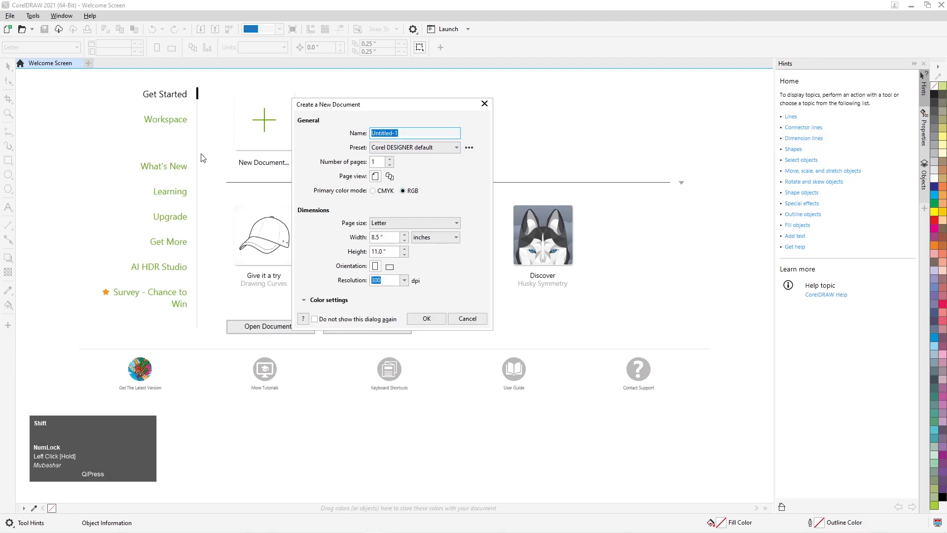
{"action": "type", "text": "RGB"}
{"action": "left_click_drag", "start_coordinate": [405, 106], "coordinate": [376, 103]}
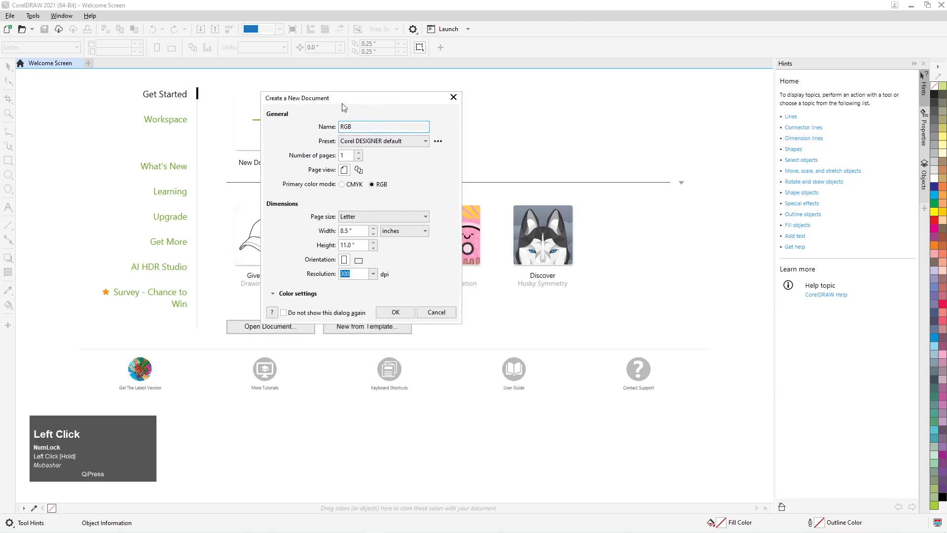
{"action": "left_click", "coordinate": [395, 312]}
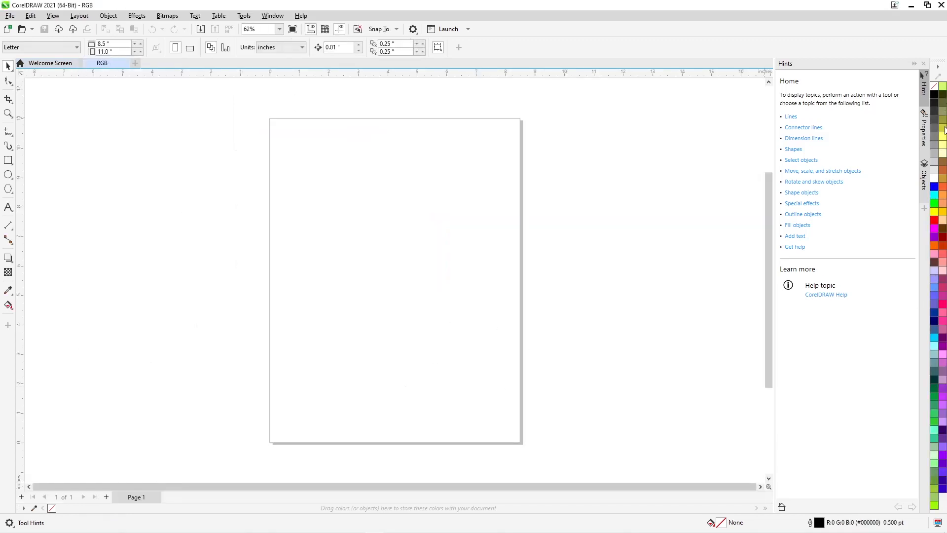
{"action": "left_click", "coordinate": [913, 66]}
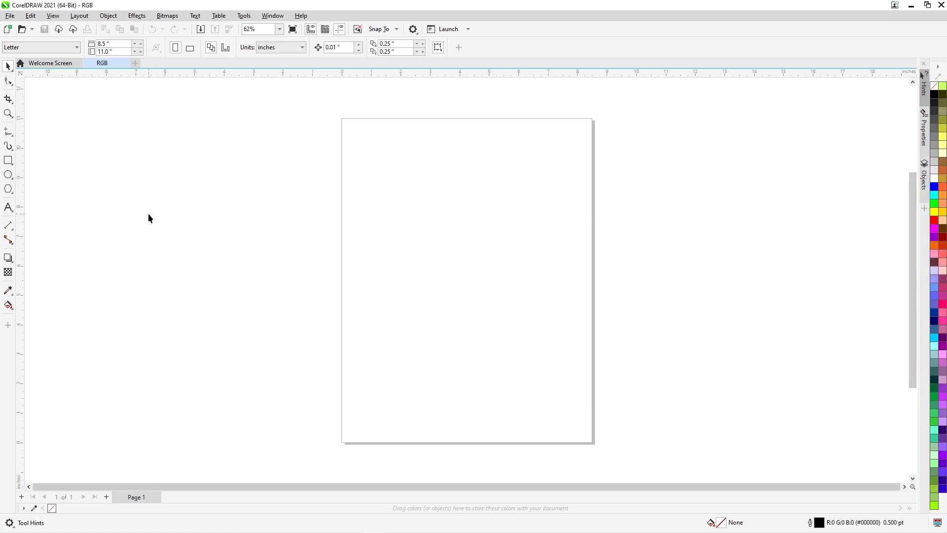
Step: Create a second new document named CMYK with CMYK as its primary color mode
{"action": "key", "text": "ctrl+n"}
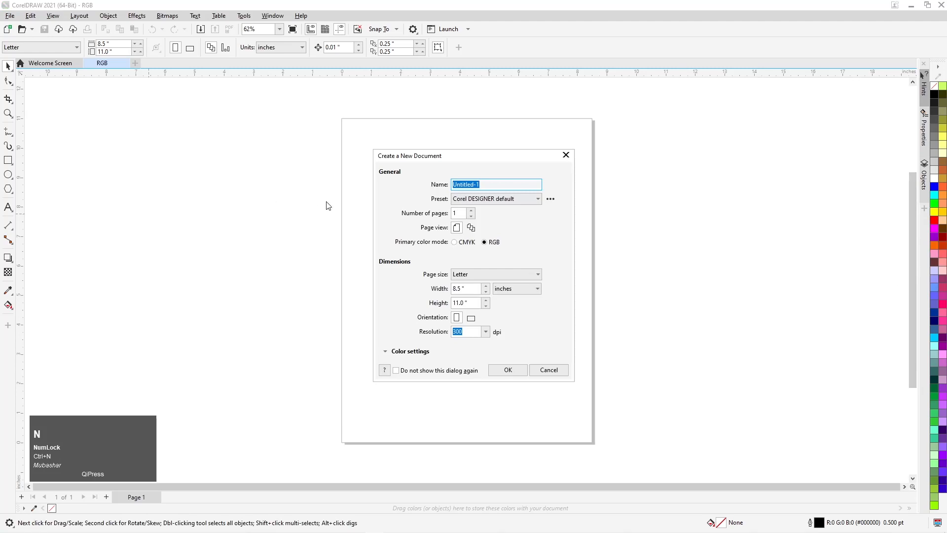
{"action": "left_click", "coordinate": [458, 242]}
{"action": "left_click", "coordinate": [478, 186]}
{"action": "double_click", "coordinate": [477, 186]}
{"action": "type", "text": "CM"}
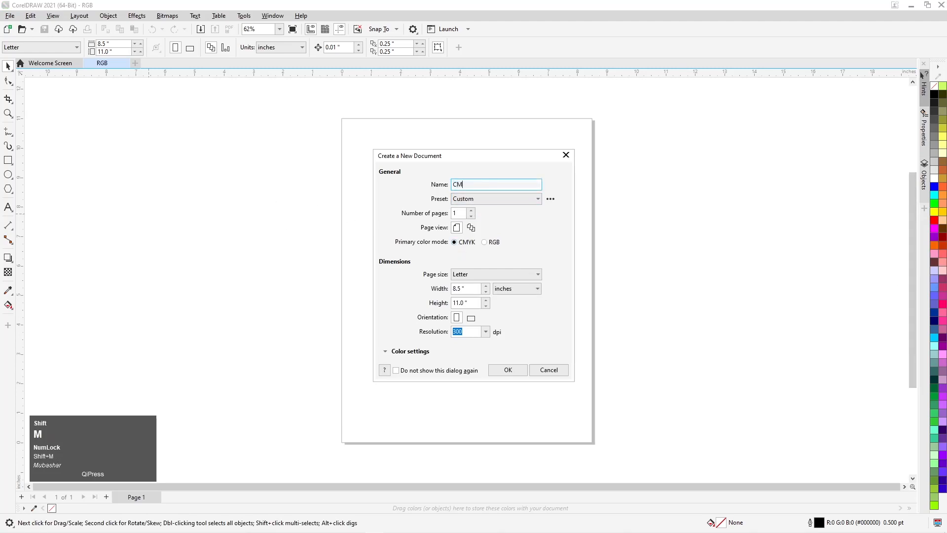
{"action": "type", "text": "YK"}
{"action": "left_click", "coordinate": [506, 377]}
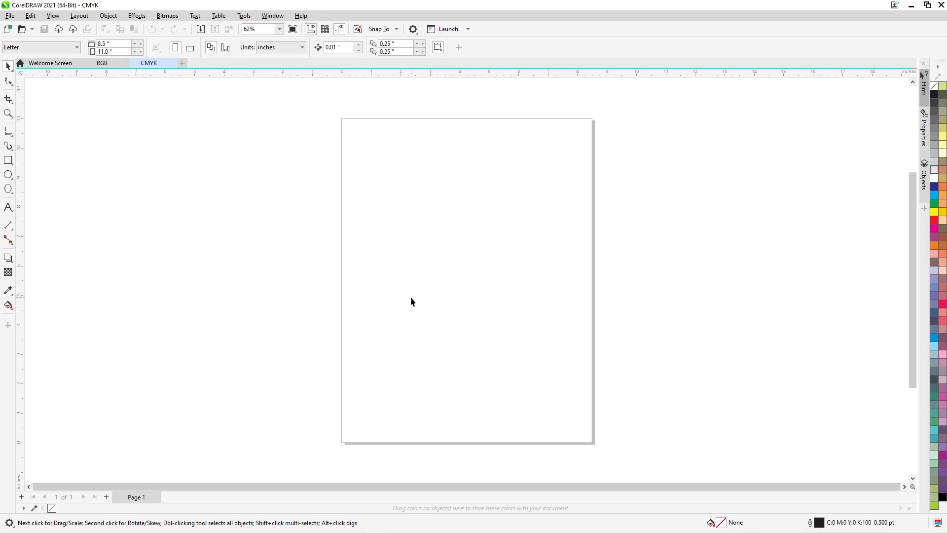
Step: Compare the color palettes of the RGB and CMYK documents and close the CMYK document
{"action": "left_click", "coordinate": [101, 63]}
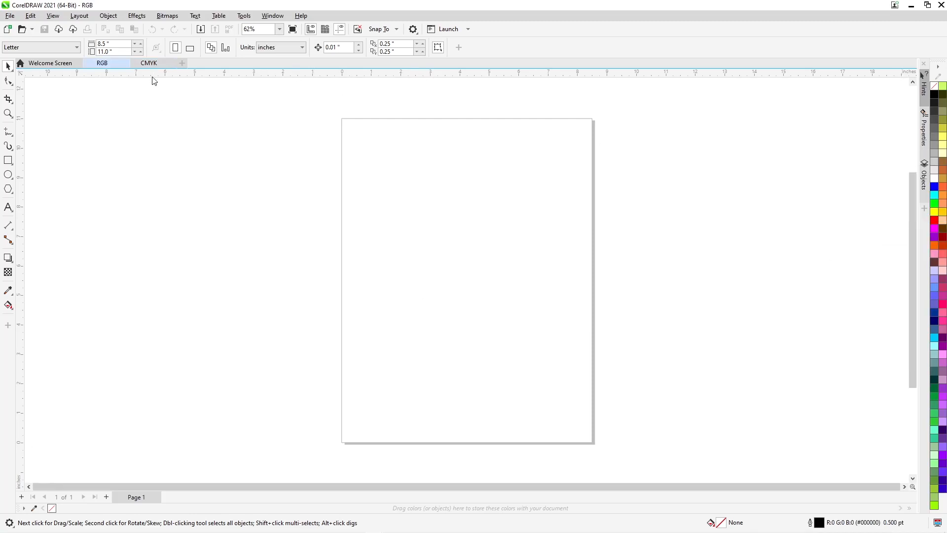
{"action": "left_click", "coordinate": [148, 63]}
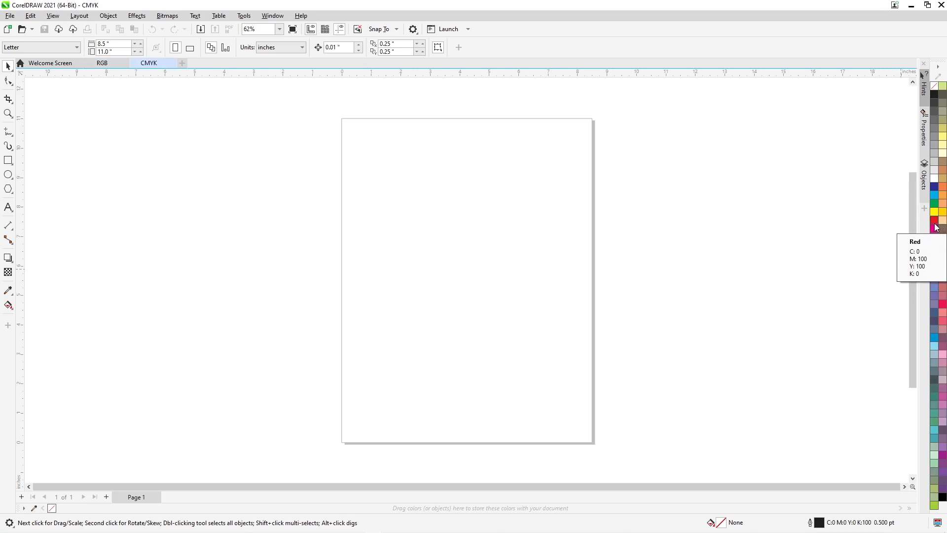
{"action": "left_click", "coordinate": [102, 62]}
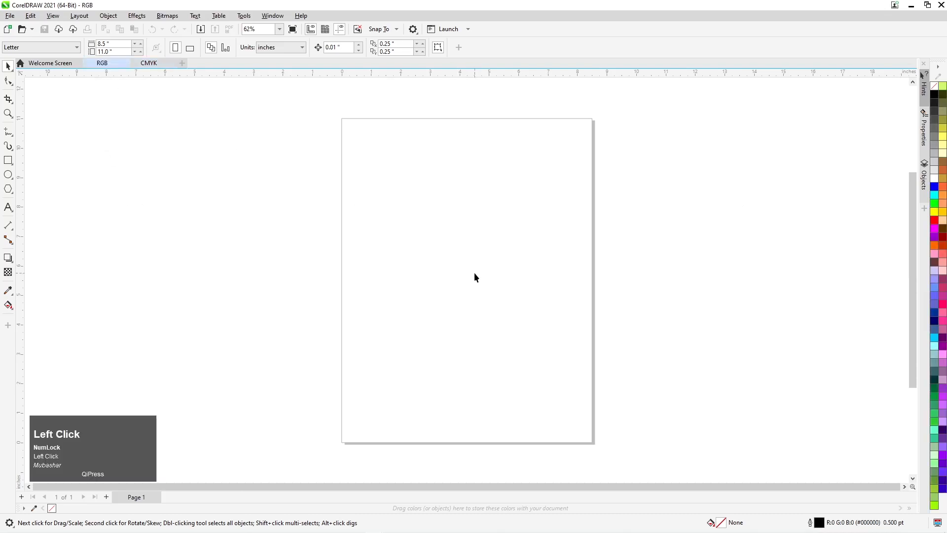
{"action": "left_click", "coordinate": [174, 64]}
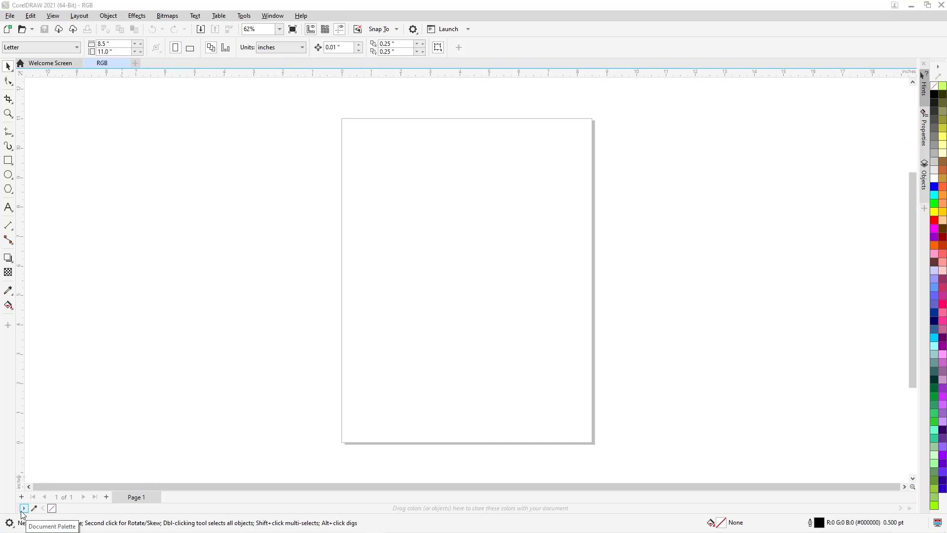
Step: Magnify the screen to 200% with Windows Magnifier and examine the options of the default color palette
{"action": "left_click", "coordinate": [611, 270]}
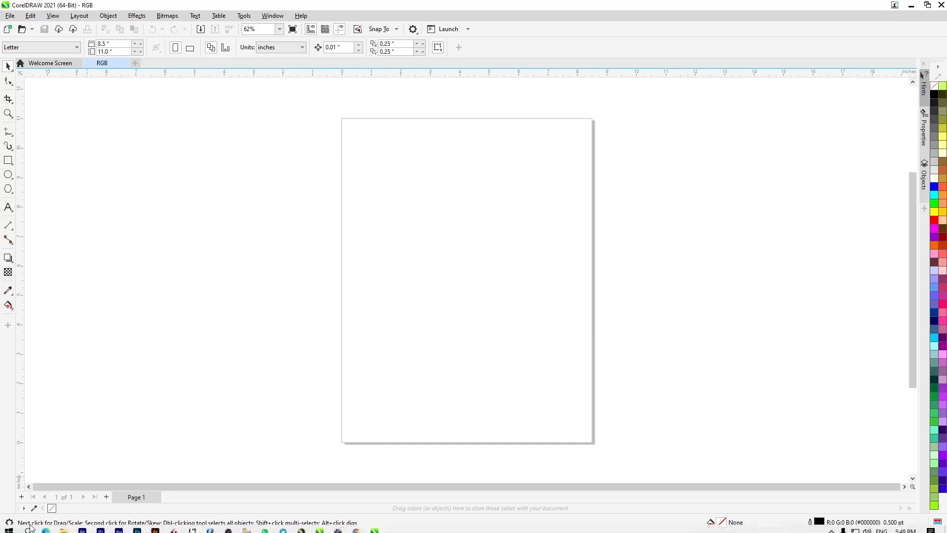
{"action": "left_click", "coordinate": [29, 526]}
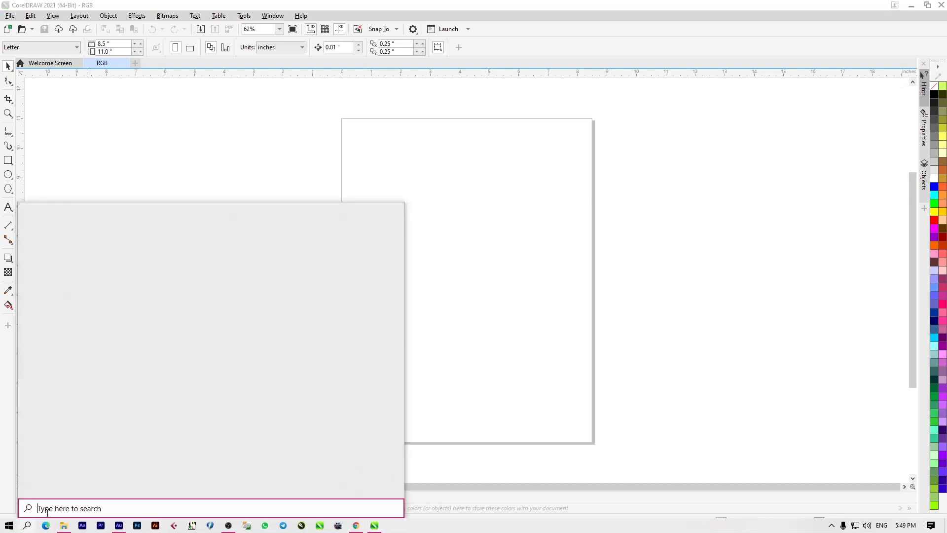
{"action": "type", "text": "magni"}
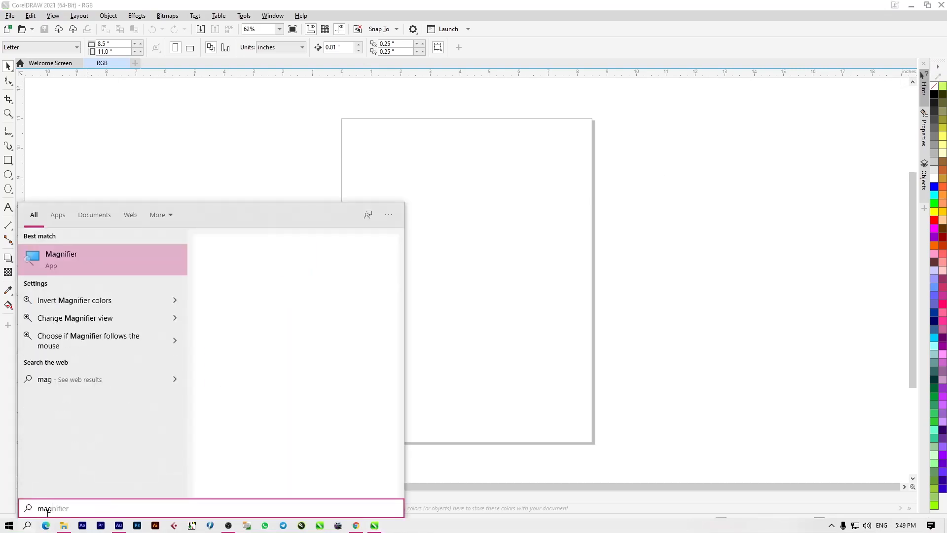
{"action": "key", "text": "Return"}
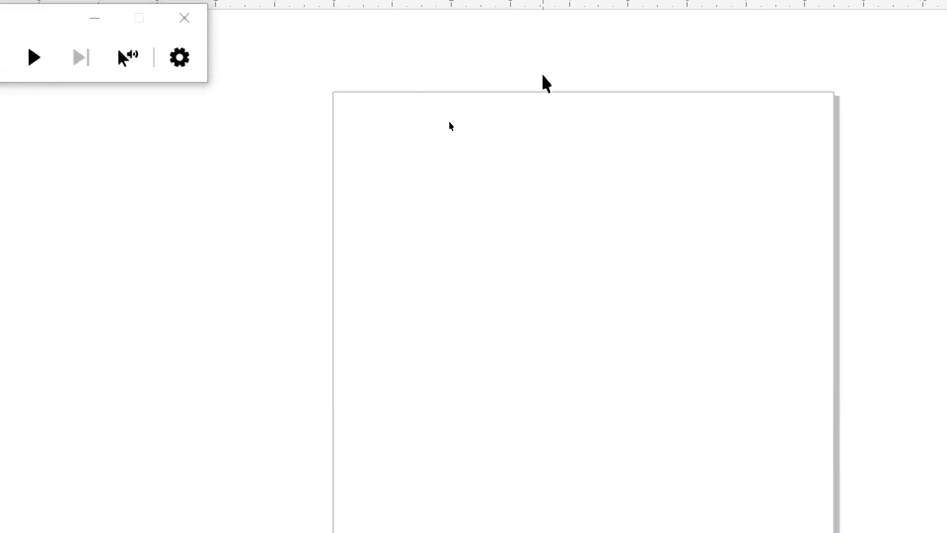
{"action": "left_click_drag", "start_coordinate": [32, 163], "coordinate": [641, 219]}
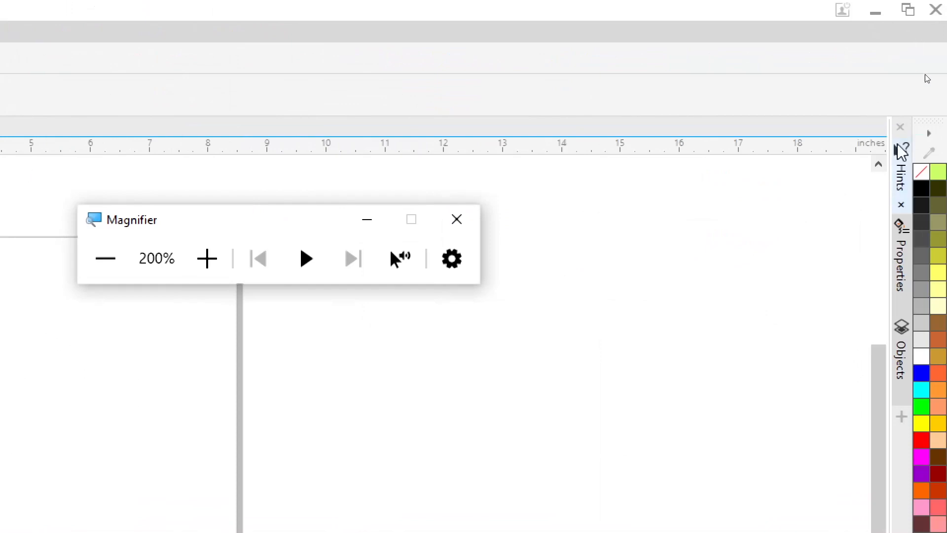
{"action": "left_click", "coordinate": [933, 135]}
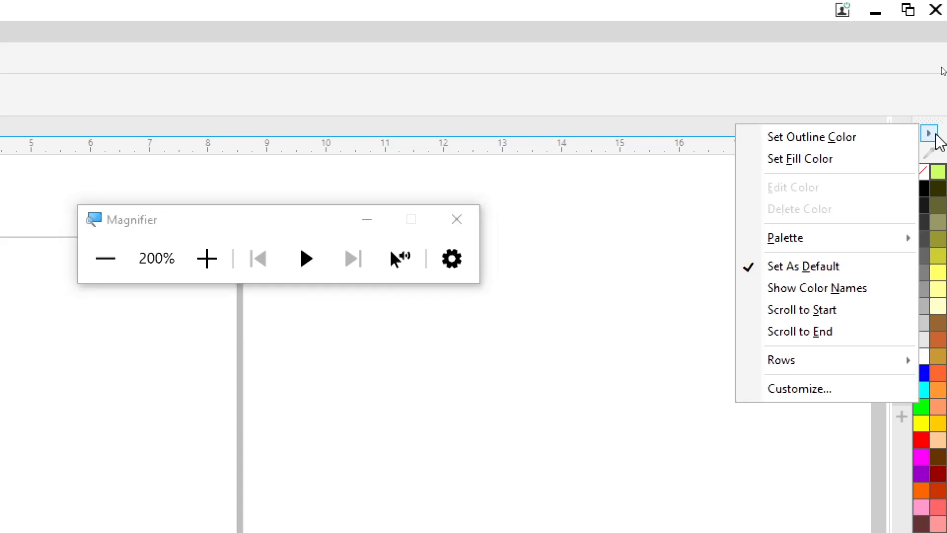
{"action": "left_click", "coordinate": [934, 135]}
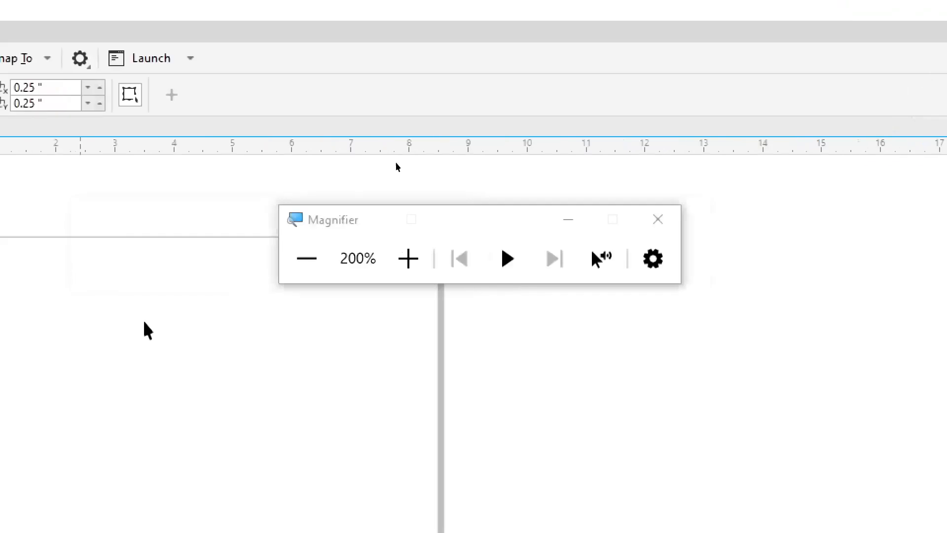
Step: Reset Magnifier to 100% and minimize its window
{"action": "left_click", "coordinate": [364, 268]}
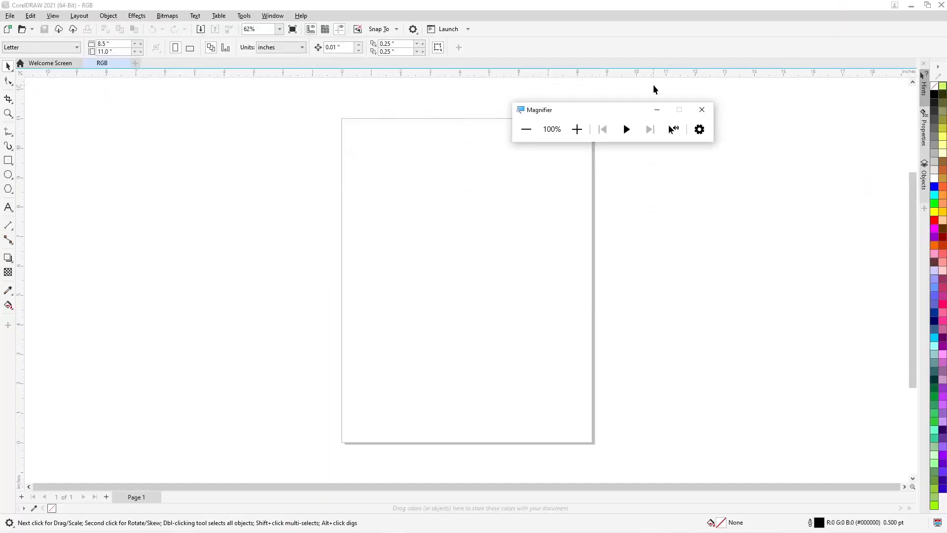
{"action": "left_click_drag", "start_coordinate": [635, 109], "coordinate": [404, 171]}
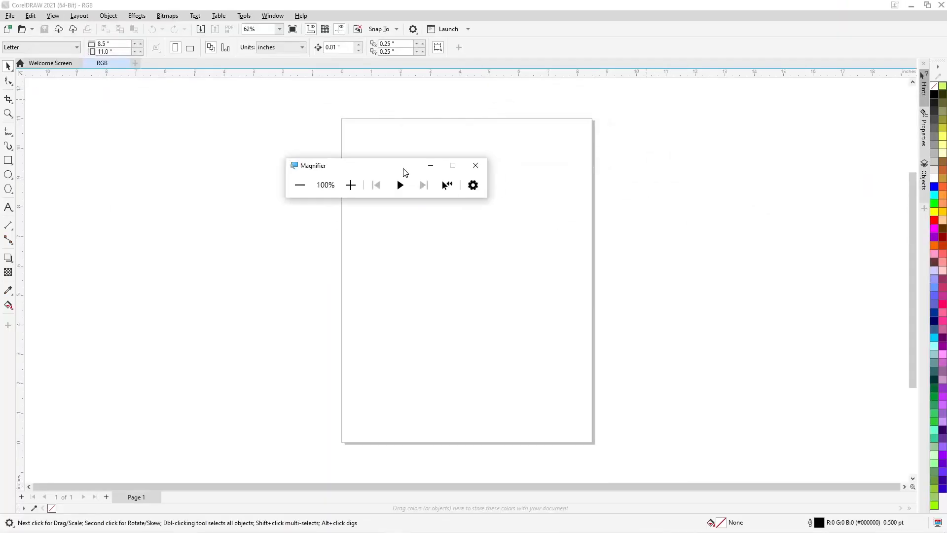
{"action": "left_click", "coordinate": [431, 165]}
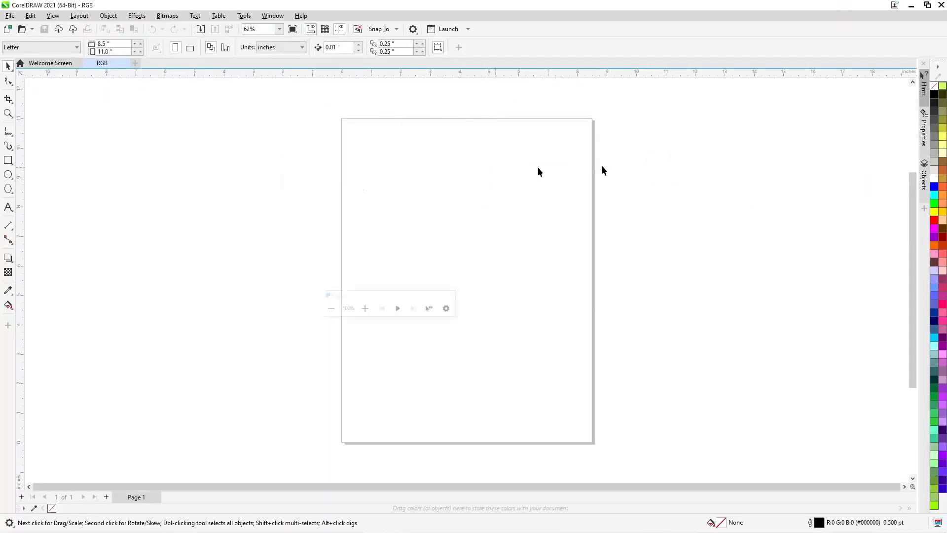
{"action": "left_click", "coordinate": [939, 66]}
{"action": "left_click", "coordinate": [824, 99]}
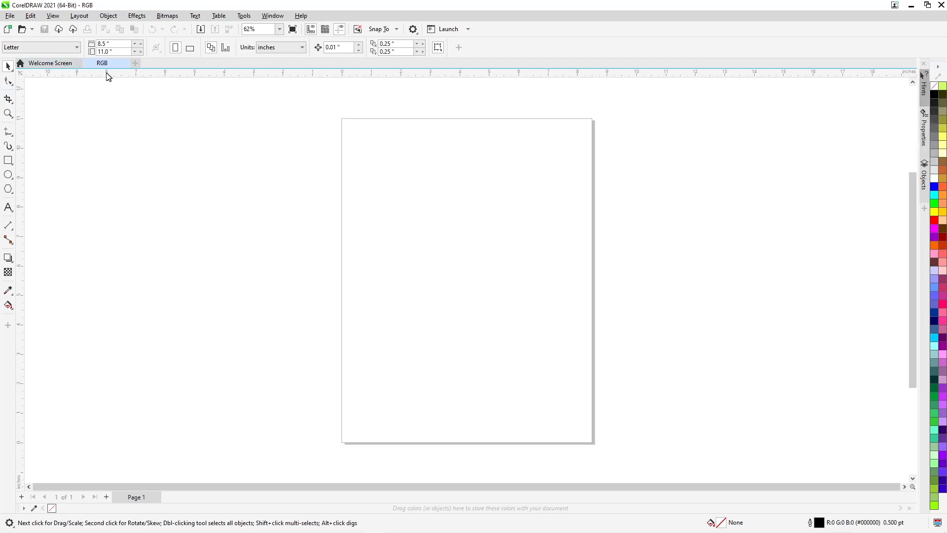
Step: Create a new Letter-size document named CMYK in CMYK color mode alongside the RGB document
{"action": "key", "text": "ctrl+n"}
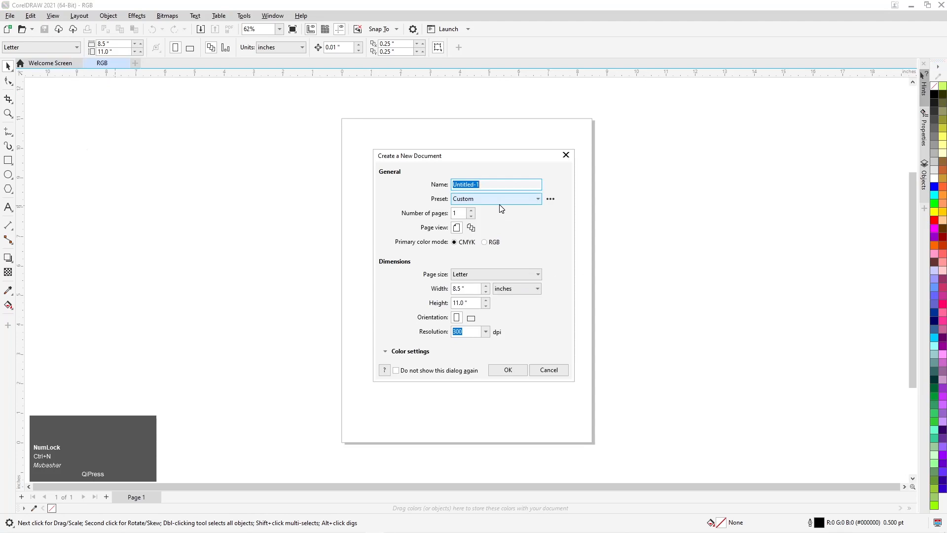
{"action": "type", "text": "C"}
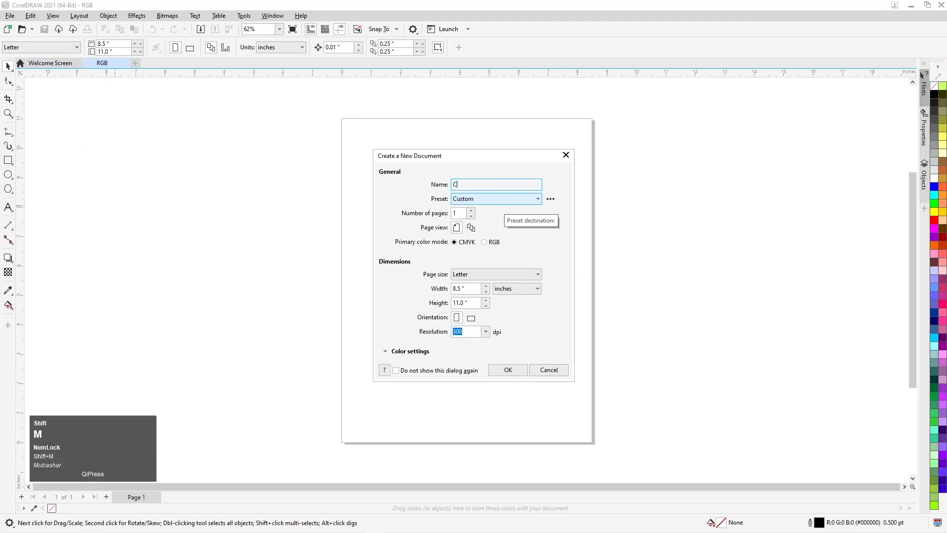
{"action": "type", "text": "MYK"}
{"action": "key", "text": "Delete"}
{"action": "key", "text": "Return"}
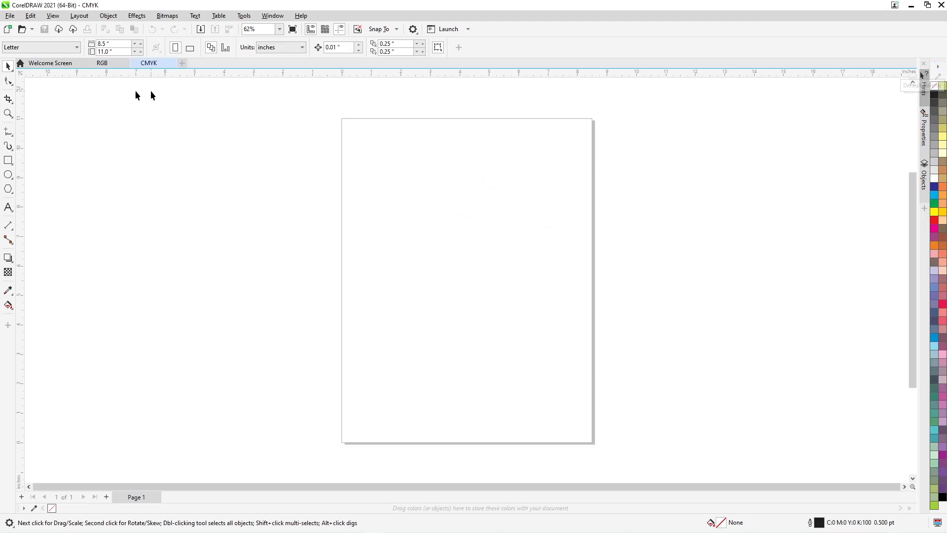
Step: Switch between the two open documents to compare their palettes and close the CMYK document
{"action": "left_click", "coordinate": [102, 63]}
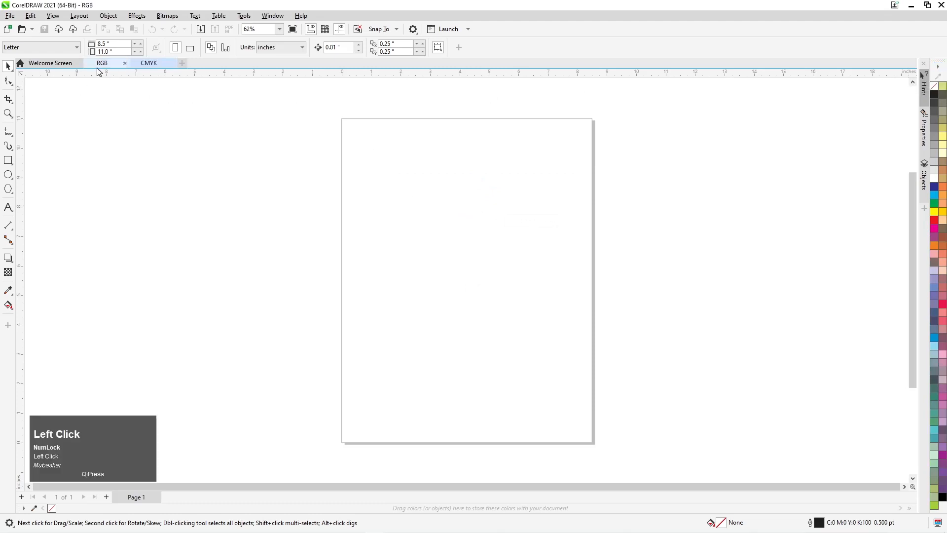
{"action": "left_click", "coordinate": [172, 63]}
{"action": "left_click", "coordinate": [173, 63]}
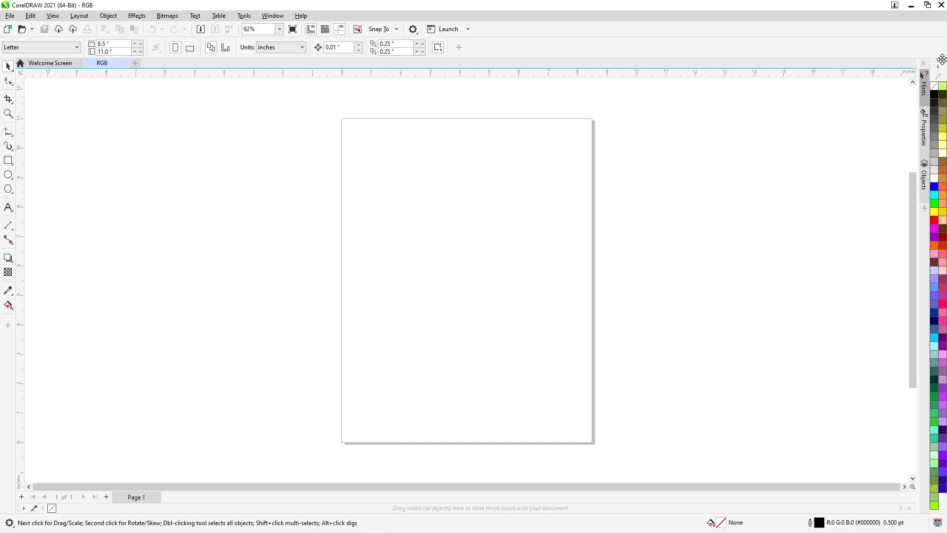
Step: Float the default color palette over the page and dock it back vertically beside the dockers
{"action": "left_click_drag", "start_coordinate": [942, 60], "coordinate": [490, 140]}
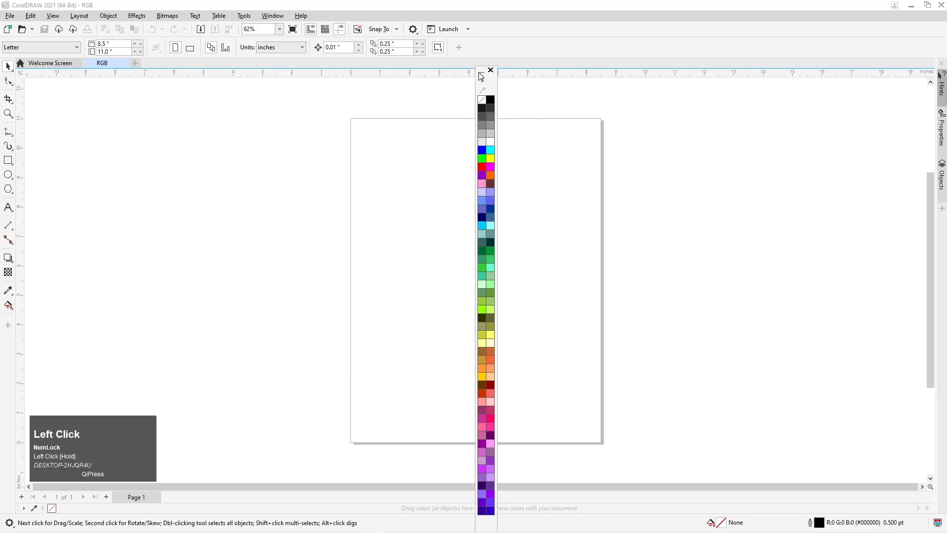
{"action": "left_click_drag", "start_coordinate": [483, 75], "coordinate": [944, 73]}
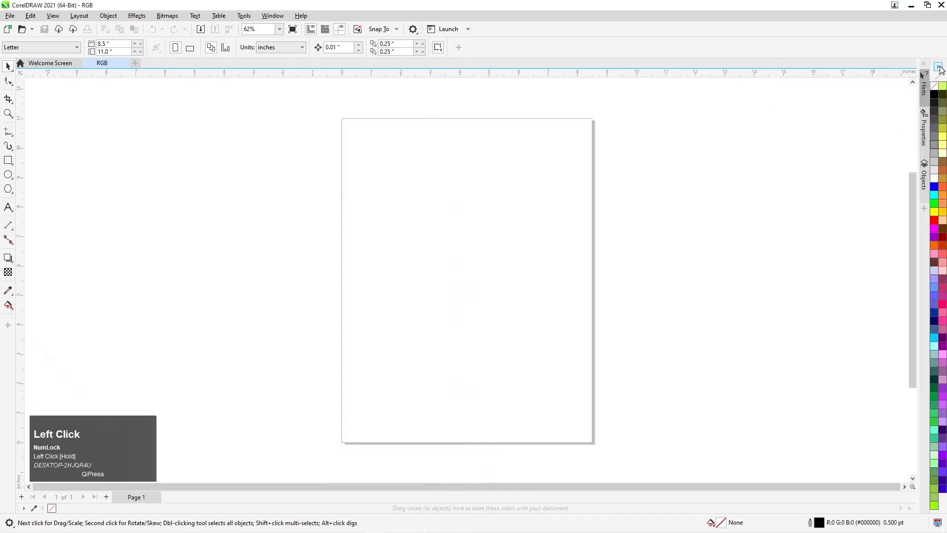
Step: Dock the default color palette horizontally between the property bar and the document tabs
{"action": "left_click_drag", "start_coordinate": [941, 61], "coordinate": [397, 60]}
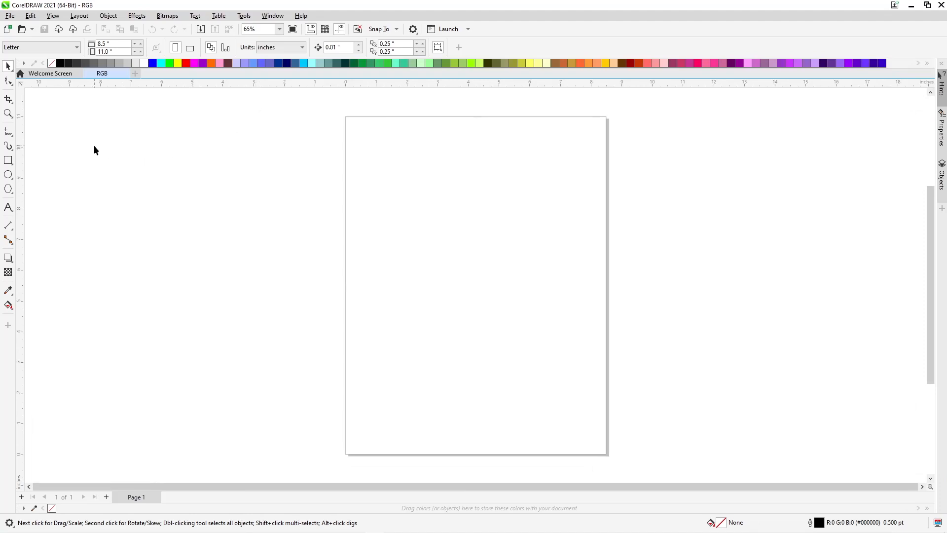
Step: Undock the default color palette from above the document tabs and dock it vertically beside the toolbox
{"action": "mouse_move", "coordinate": [20, 63]}
{"action": "left_mouse_down"}
{"action": "mouse_move", "coordinate": [102, 164]}
{"action": "mouse_move", "coordinate": [91, 163]}
{"action": "left_mouse_up"}
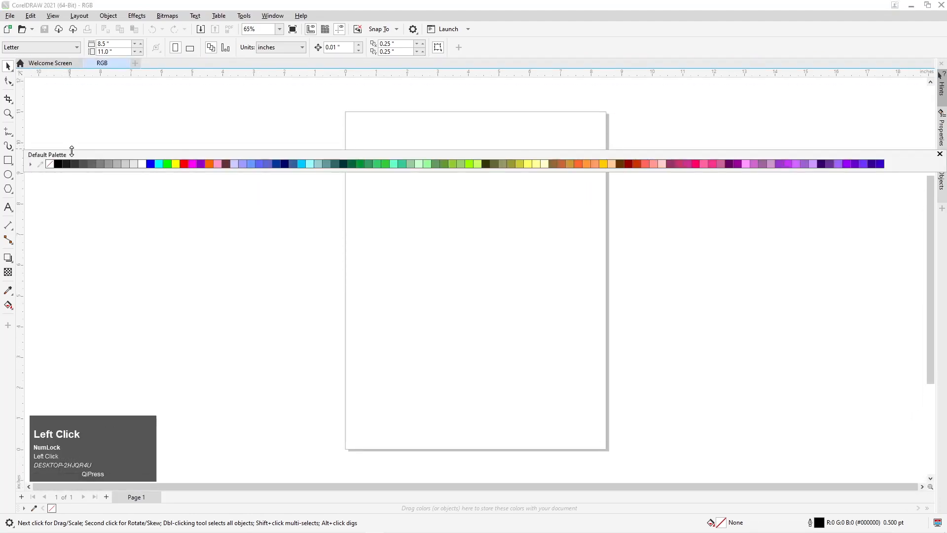
{"action": "left_click_drag", "start_coordinate": [33, 159], "coordinate": [22, 155]}
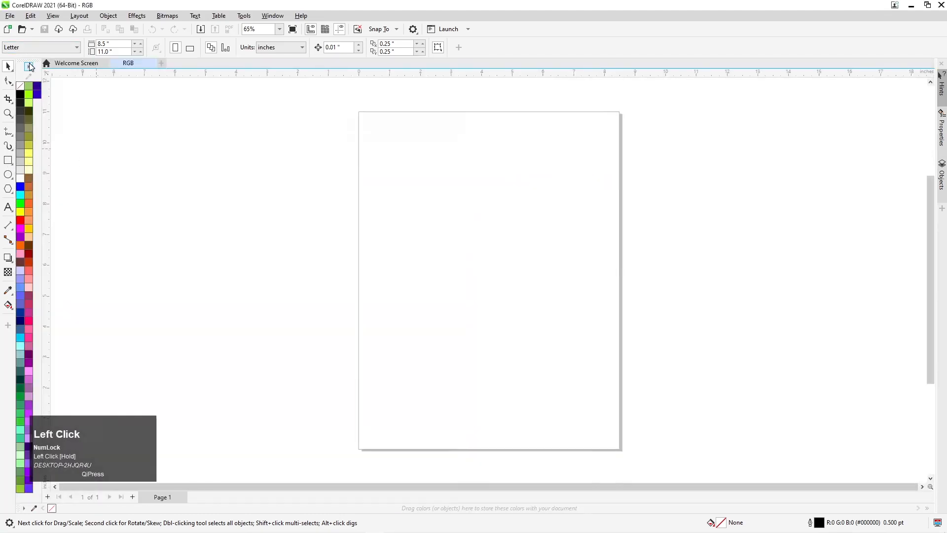
Step: Float the default color palette, widen it to nine swatch columns and place it over the page
{"action": "mouse_move", "coordinate": [28, 63]}
{"action": "left_mouse_down"}
{"action": "mouse_move", "coordinate": [336, 162]}
{"action": "mouse_move", "coordinate": [323, 159]}
{"action": "left_mouse_up"}
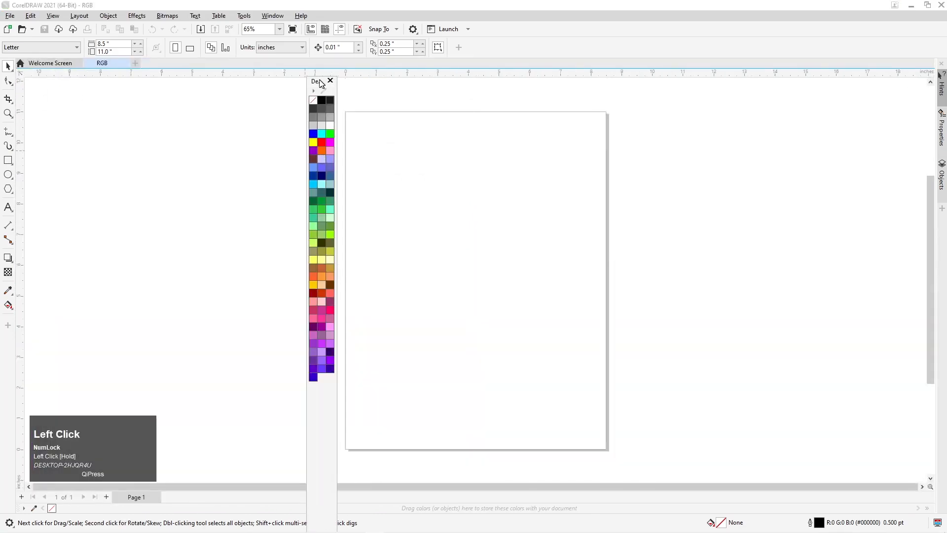
{"action": "left_click_drag", "start_coordinate": [321, 83], "coordinate": [279, 112]}
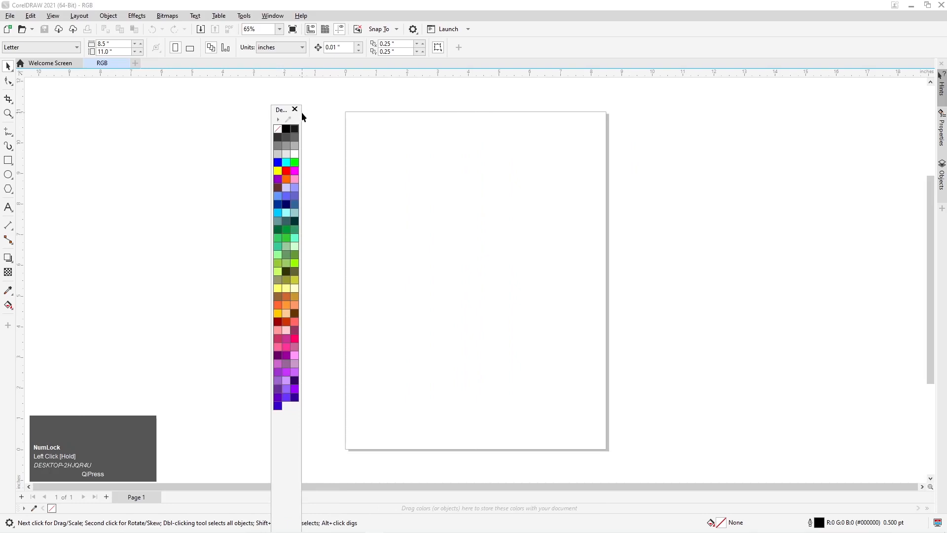
{"action": "mouse_move", "coordinate": [302, 116]}
{"action": "left_mouse_down"}
{"action": "mouse_move", "coordinate": [355, 110]}
{"action": "mouse_move", "coordinate": [309, 115]}
{"action": "left_mouse_up"}
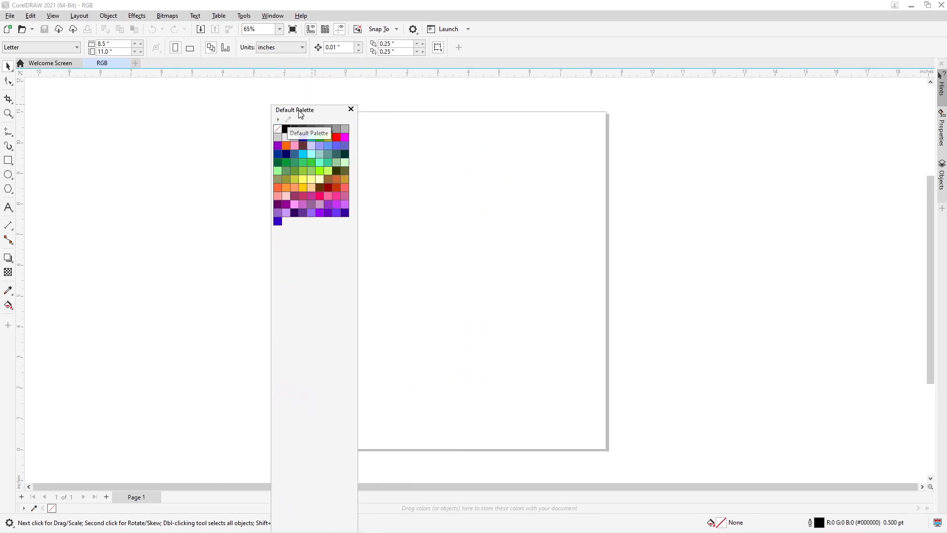
{"action": "left_click_drag", "start_coordinate": [308, 112], "coordinate": [404, 122]}
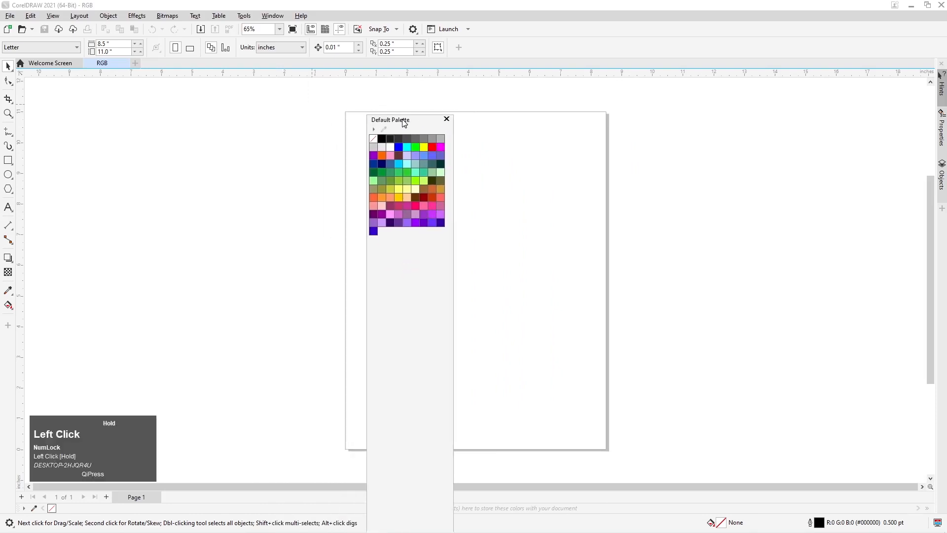
Step: Close the floating default color palette and open the Palettes docker
{"action": "left_click", "coordinate": [447, 120]}
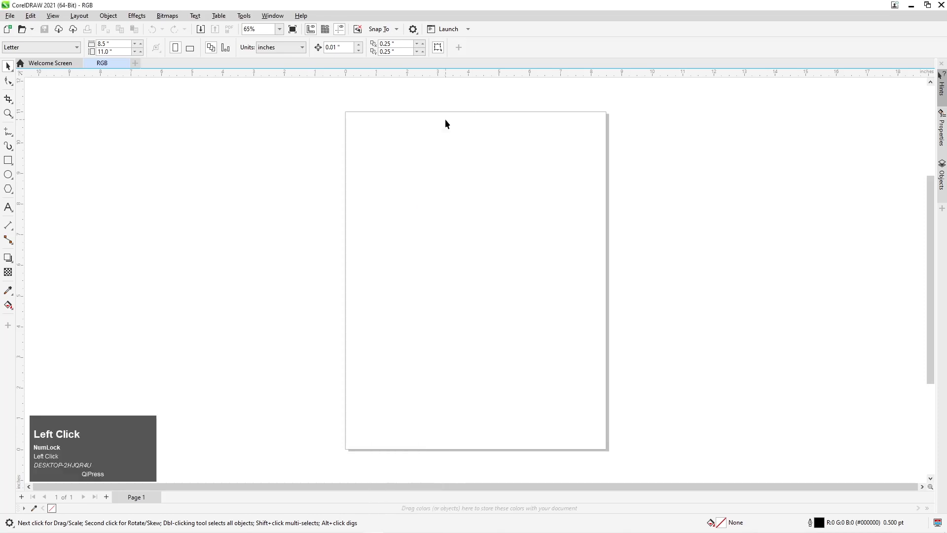
{"action": "left_click", "coordinate": [269, 16]}
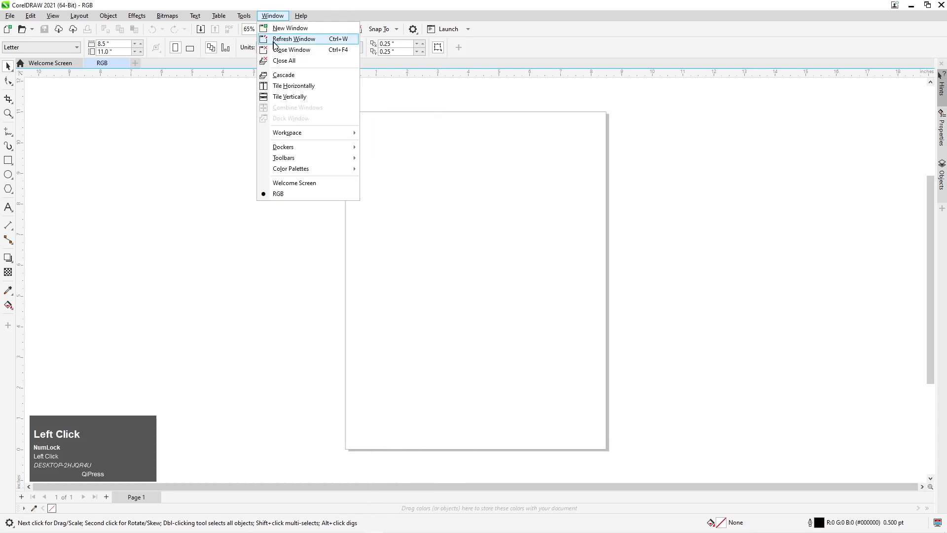
{"action": "mouse_move", "coordinate": [298, 170]}
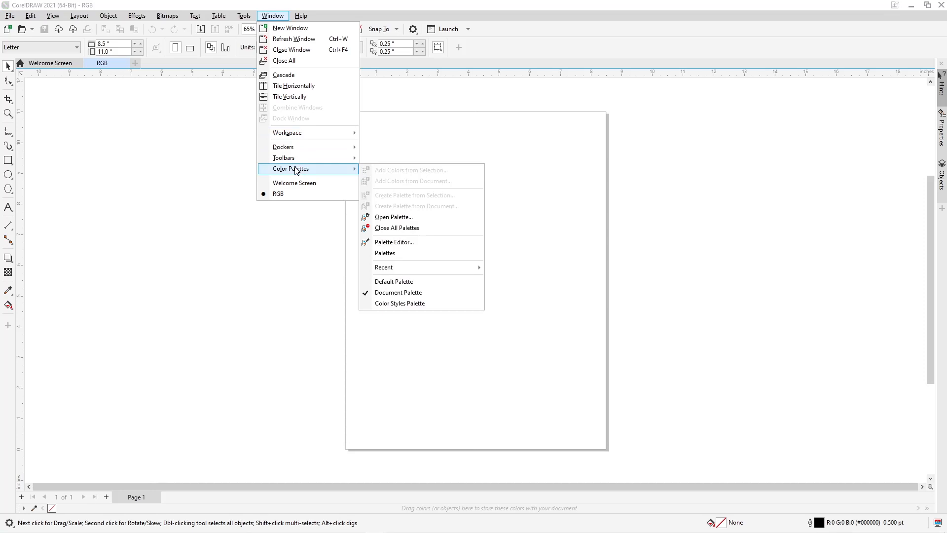
{"action": "left_click", "coordinate": [402, 254]}
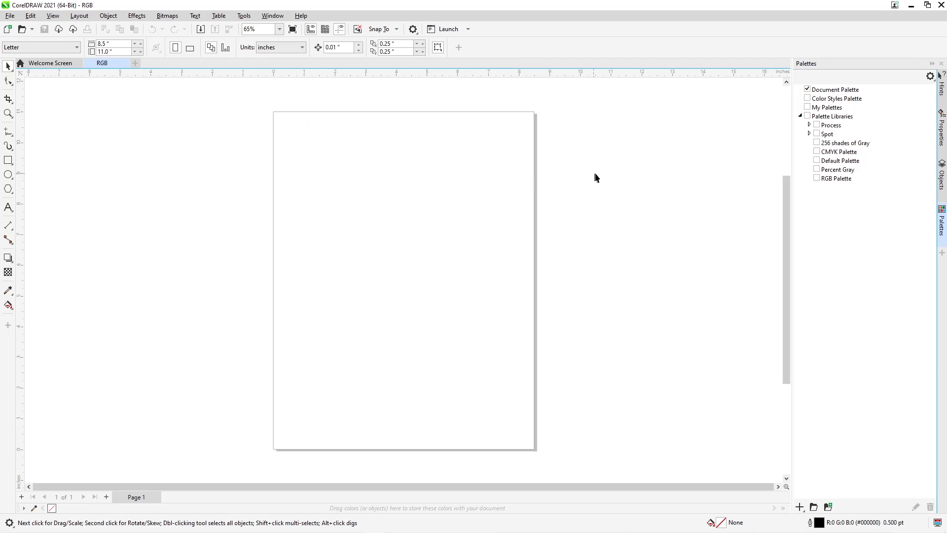
Step: Show the RGB Palette and CMYK Palette from the palette libraries, examining them up close with Windows Magnifier
{"action": "left_click", "coordinate": [817, 179]}
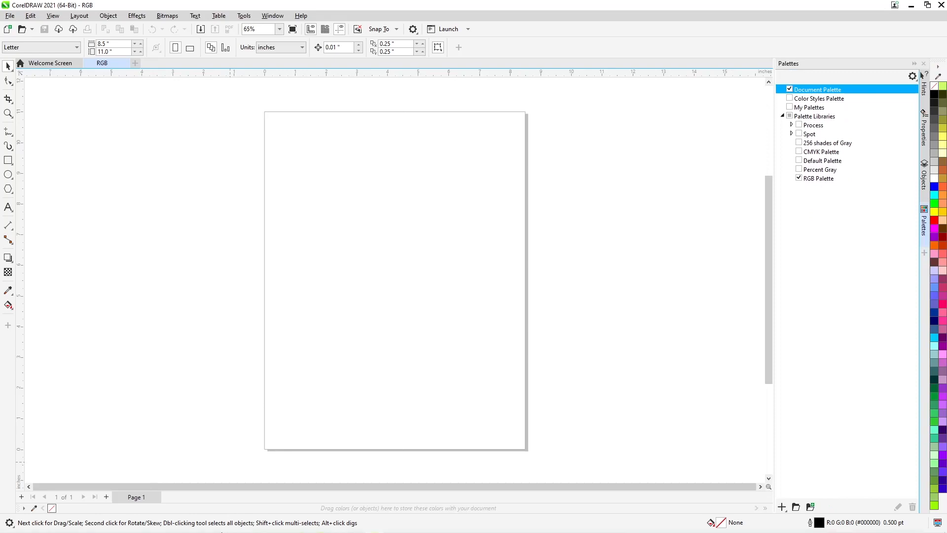
{"action": "left_click", "coordinate": [392, 525]}
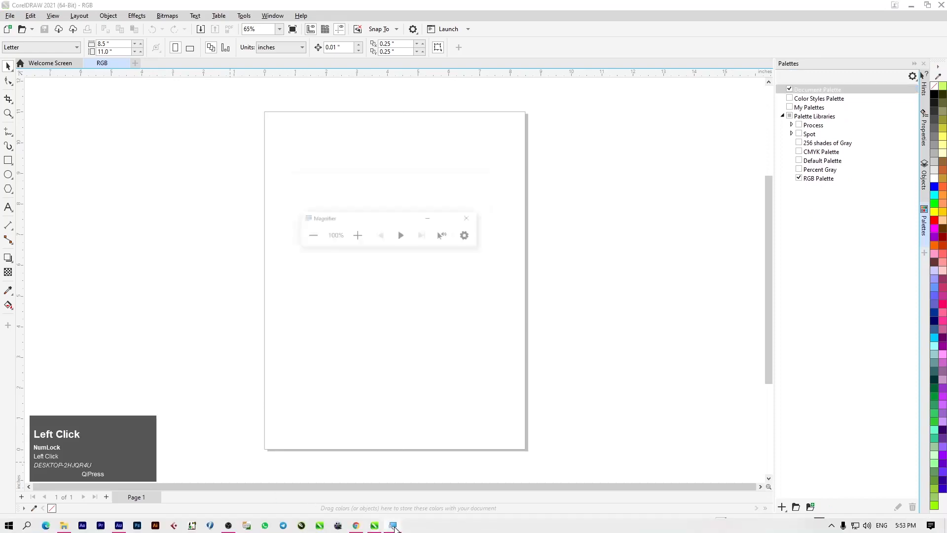
{"action": "left_click", "coordinate": [351, 185]}
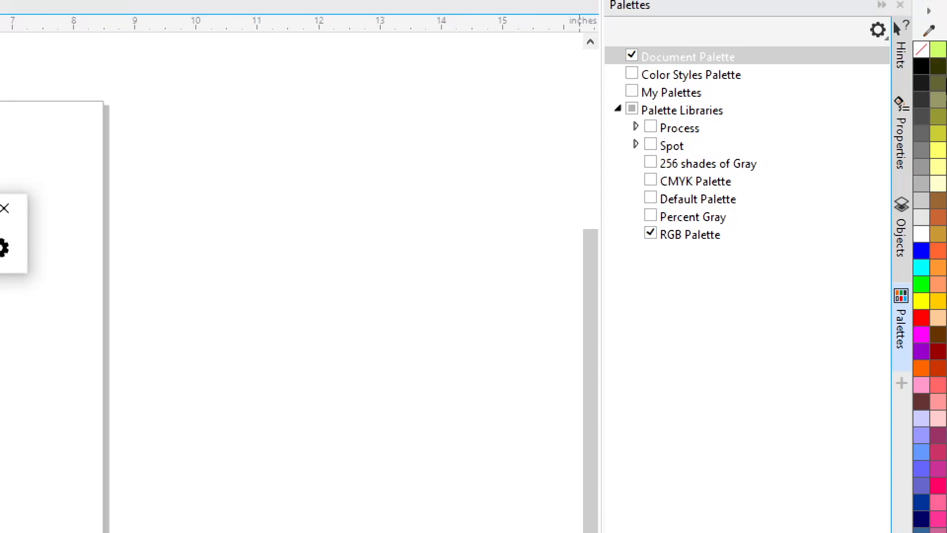
{"action": "left_click", "coordinate": [929, 79]}
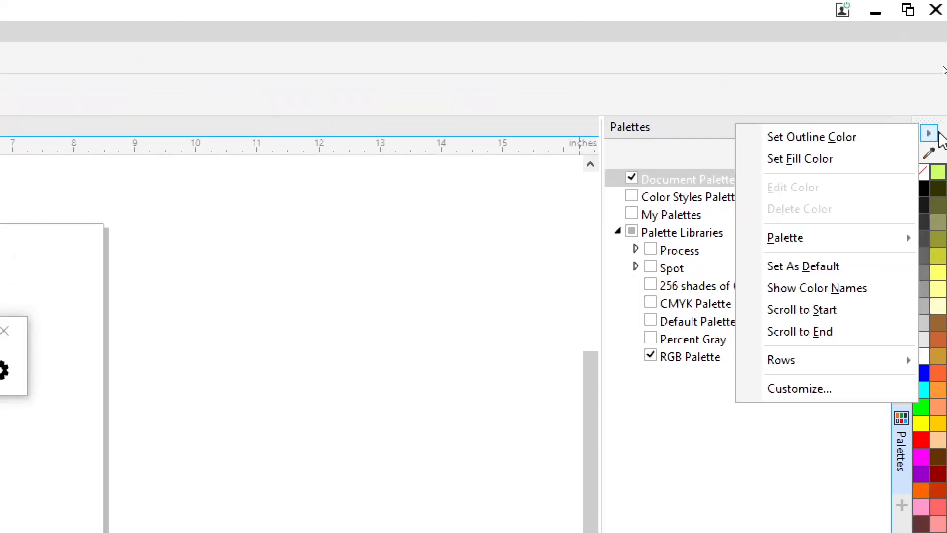
{"action": "left_click", "coordinate": [946, 130]}
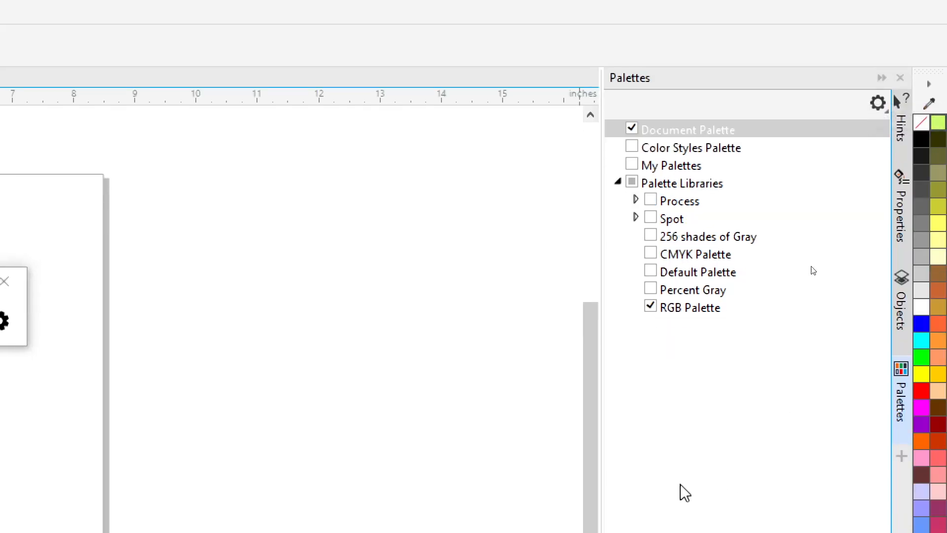
{"action": "left_click", "coordinate": [651, 254]}
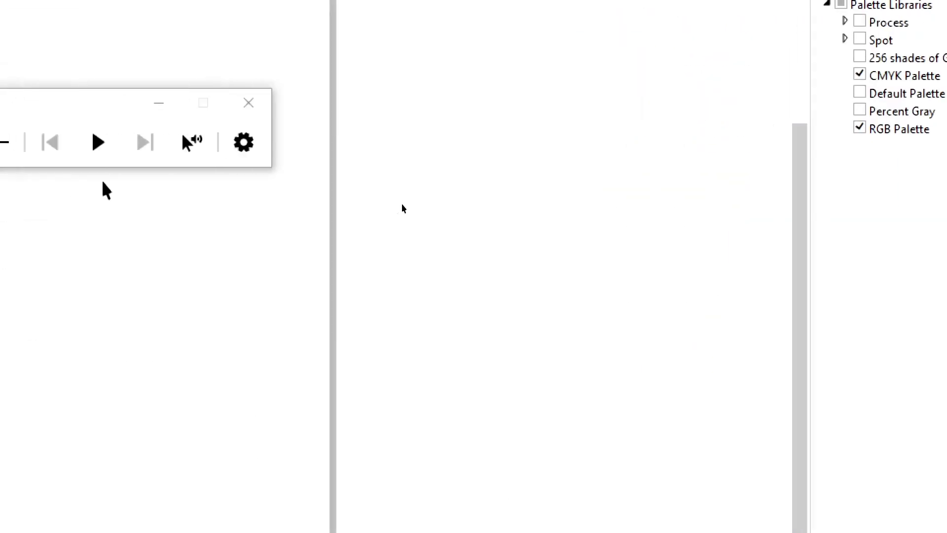
{"action": "left_click", "coordinate": [30, 142]}
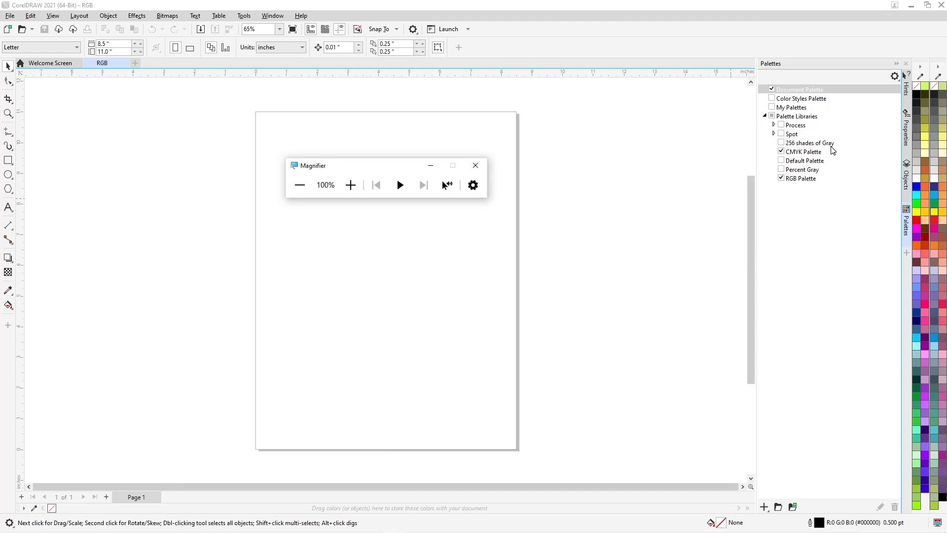
Step: Show the 256 shades of Gray palette, float it beside the page and widen it to fit all its swatches
{"action": "left_click", "coordinate": [781, 144]}
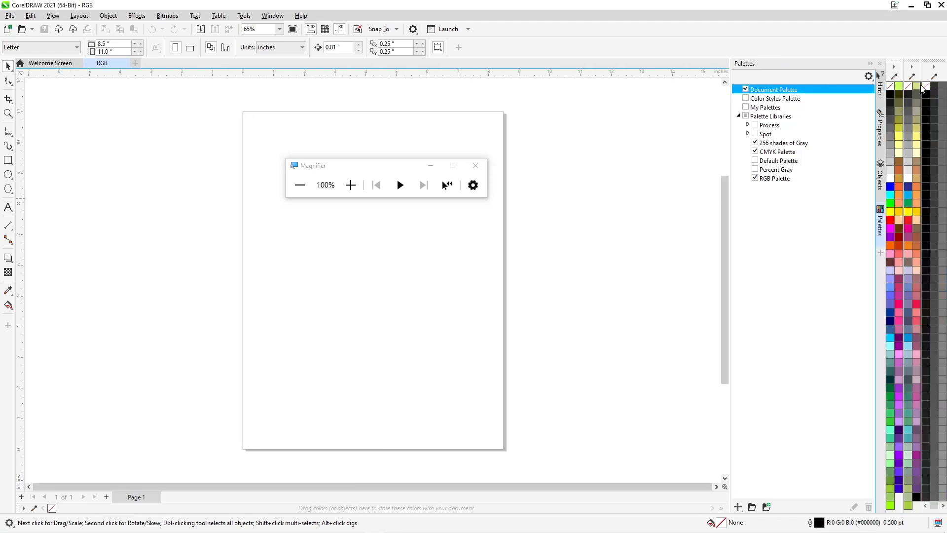
{"action": "left_click_drag", "start_coordinate": [935, 69], "coordinate": [603, 128]}
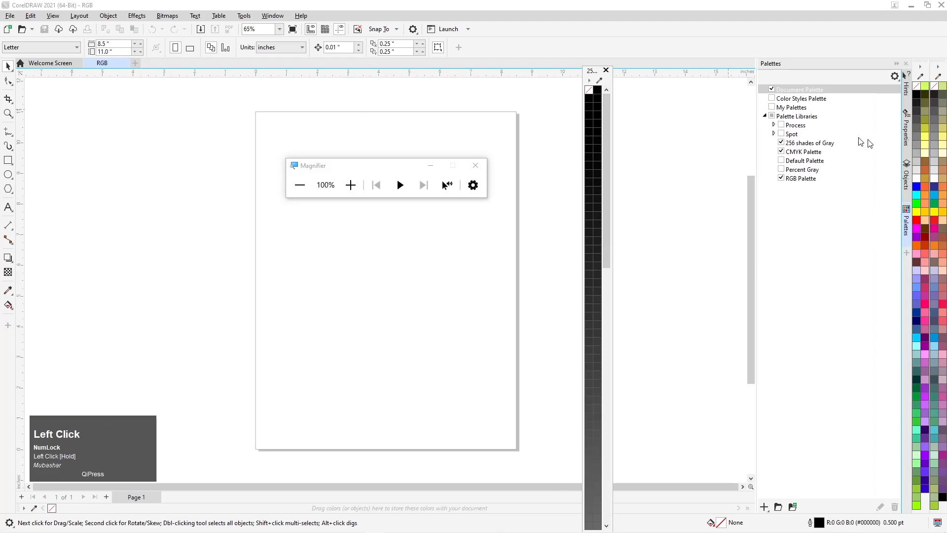
{"action": "left_click_drag", "start_coordinate": [593, 72], "coordinate": [579, 84]}
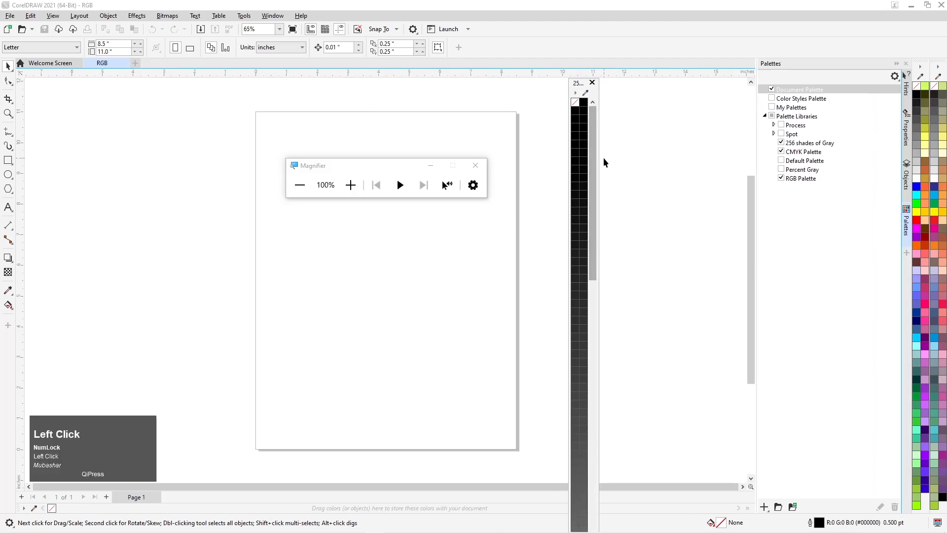
{"action": "left_click_drag", "start_coordinate": [599, 186], "coordinate": [698, 187]}
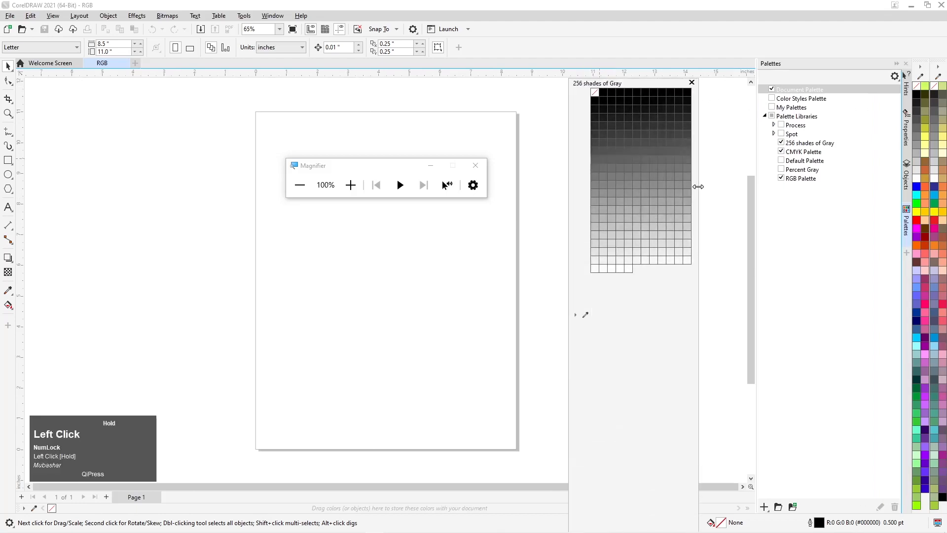
{"action": "left_click_drag", "start_coordinate": [626, 79], "coordinate": [617, 127]}
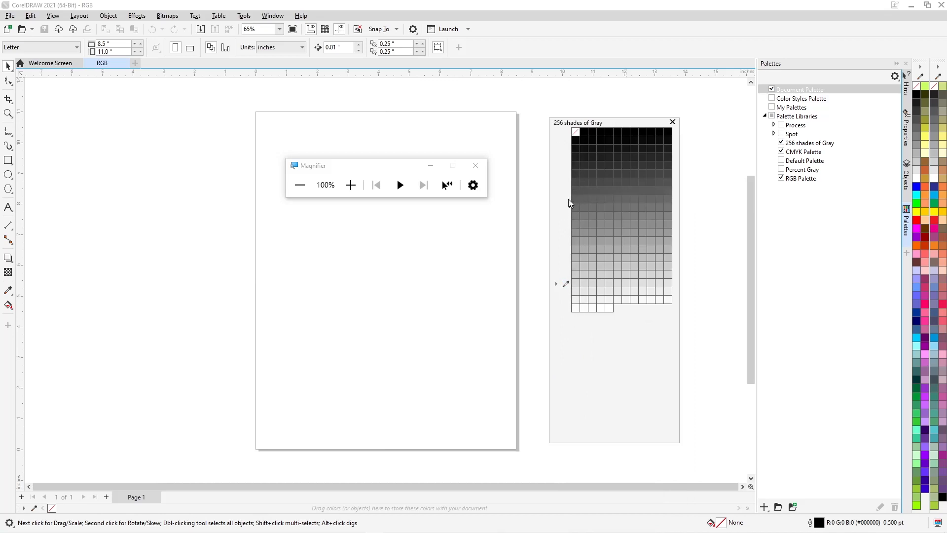
Step: Draw a rectangle about 3.4 by 4.9 inches across the page's left edge
{"action": "left_click", "coordinate": [7, 161]}
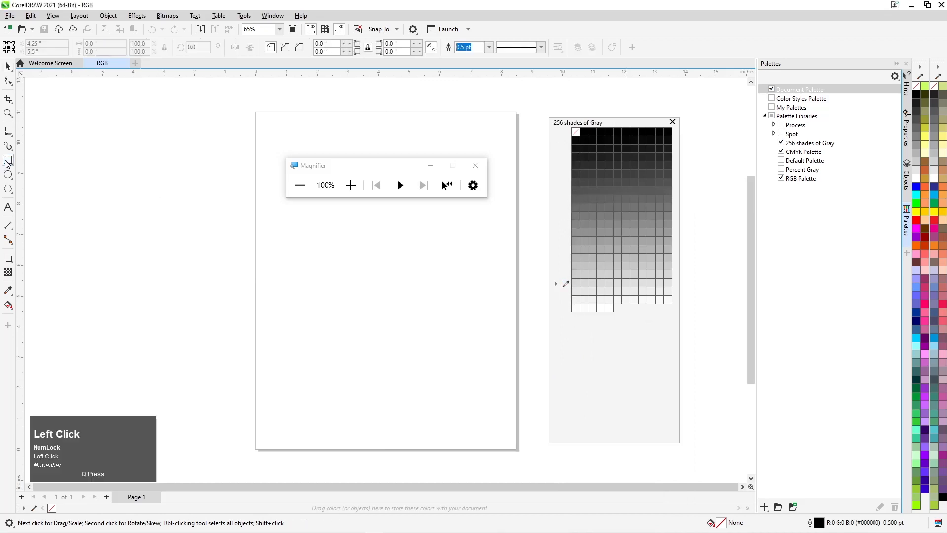
{"action": "left_click_drag", "start_coordinate": [185, 189], "coordinate": [292, 340]}
{"action": "left_click_drag", "start_coordinate": [103, 48], "coordinate": [85, 45]}
{"action": "left_click", "coordinate": [7, 66]}
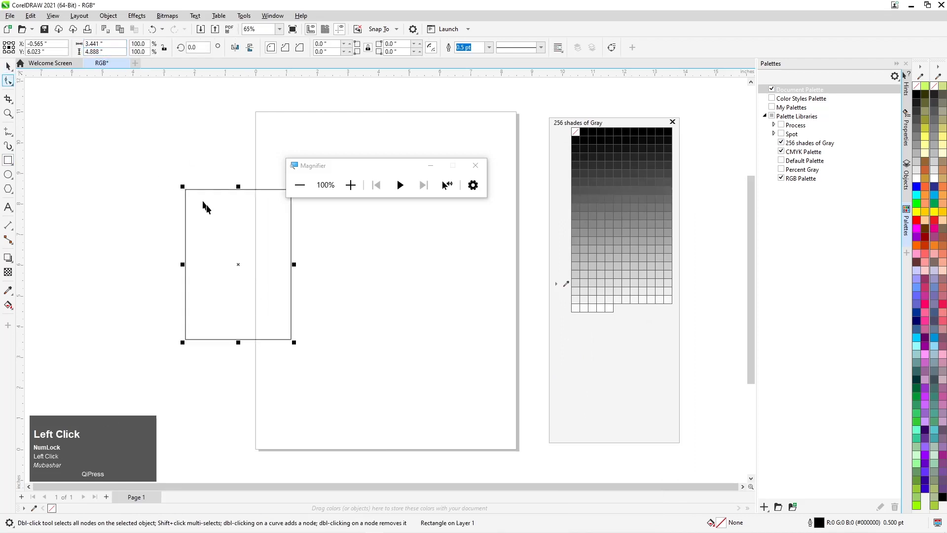
{"action": "left_click", "coordinate": [187, 242]}
{"action": "left_click", "coordinate": [101, 213]}
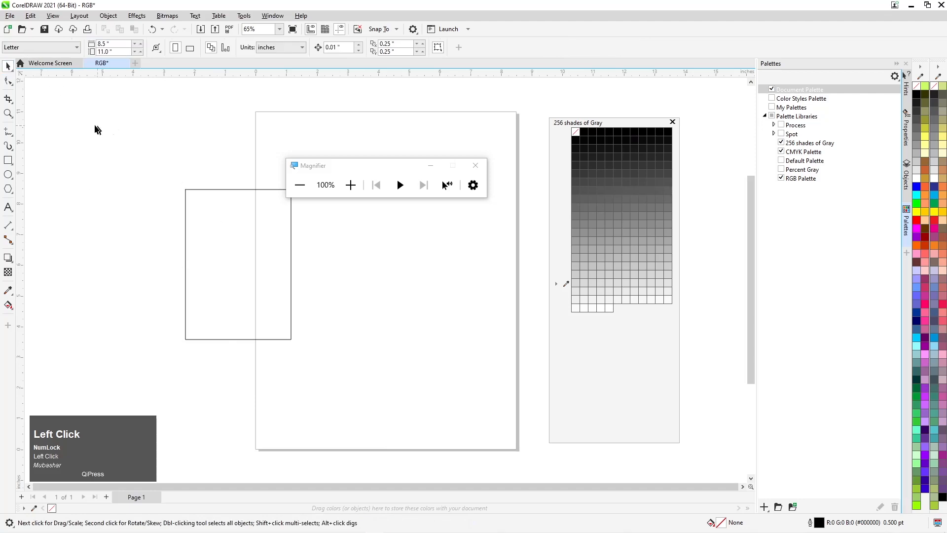
Step: Resize the rectangle to 4 inches wide by 5 inches high and center it on the page
{"action": "left_click", "coordinate": [204, 245]}
{"action": "type", "text": "4"}
{"action": "double_click", "coordinate": [91, 52]}
{"action": "type", "text": "5"}
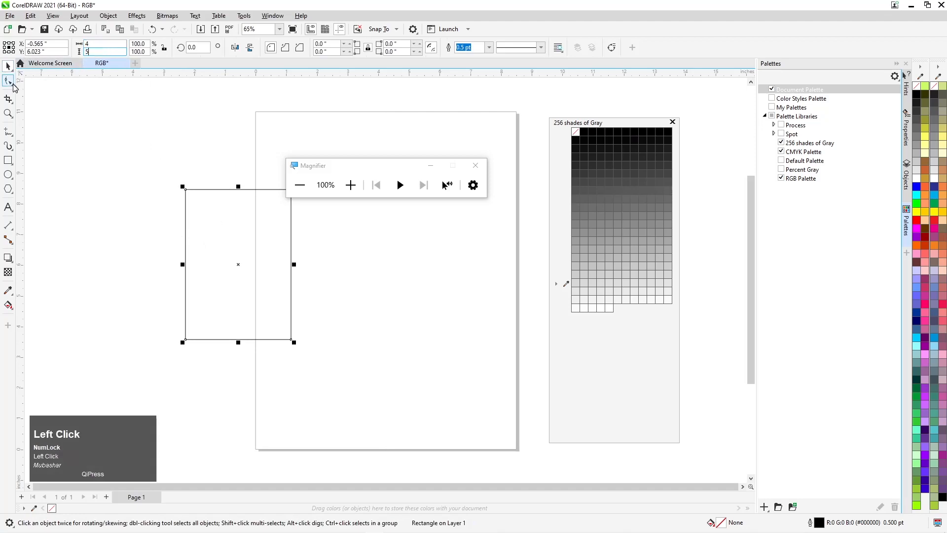
{"action": "key", "text": "Return"}
{"action": "left_click_drag", "start_coordinate": [239, 265], "coordinate": [360, 282]}
{"action": "key", "text": "p"}
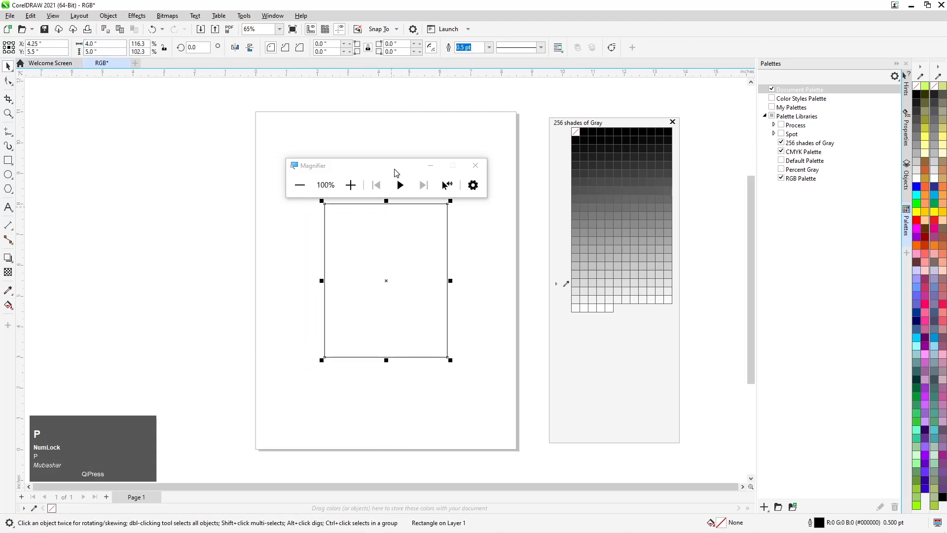
Step: Move the Magnifier window aside, shift the rectangle slightly up and fill it with the 143:255 gray swatch
{"action": "left_click_drag", "start_coordinate": [401, 169], "coordinate": [22, 95]}
{"action": "mouse_move", "coordinate": [367, 264]}
{"action": "left_mouse_down"}
{"action": "mouse_move", "coordinate": [365, 213]}
{"action": "mouse_move", "coordinate": [372, 247]}
{"action": "left_mouse_up"}
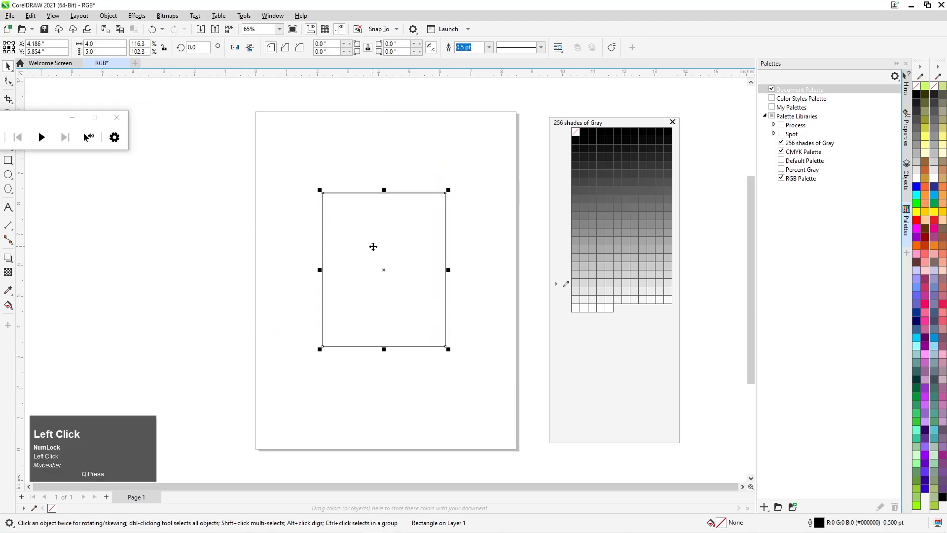
{"action": "left_click", "coordinate": [575, 233]}
{"action": "scroll", "coordinate": [390, 255], "scroll_direction": "up", "scroll_amount": 1}
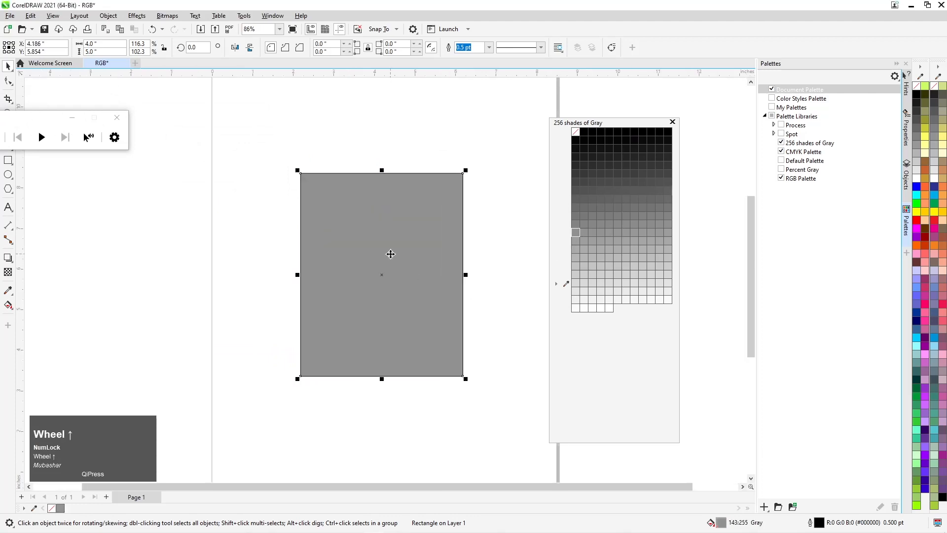
{"action": "right_click", "coordinate": [920, 84]}
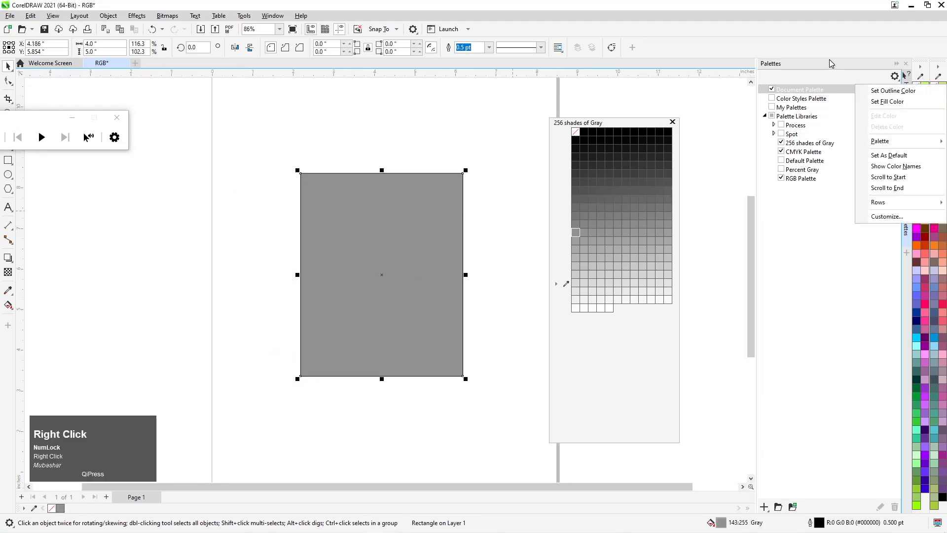
{"action": "left_click", "coordinate": [228, 195]}
{"action": "left_click", "coordinate": [431, 192]}
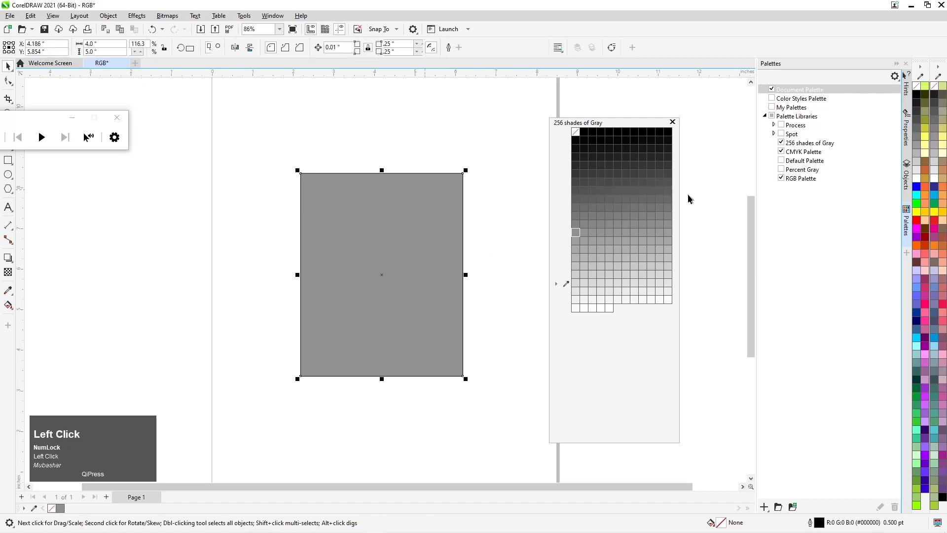
Step: Customize the color palette options so the secondary mouse button sets the outline color
{"action": "right_click", "coordinate": [919, 97]}
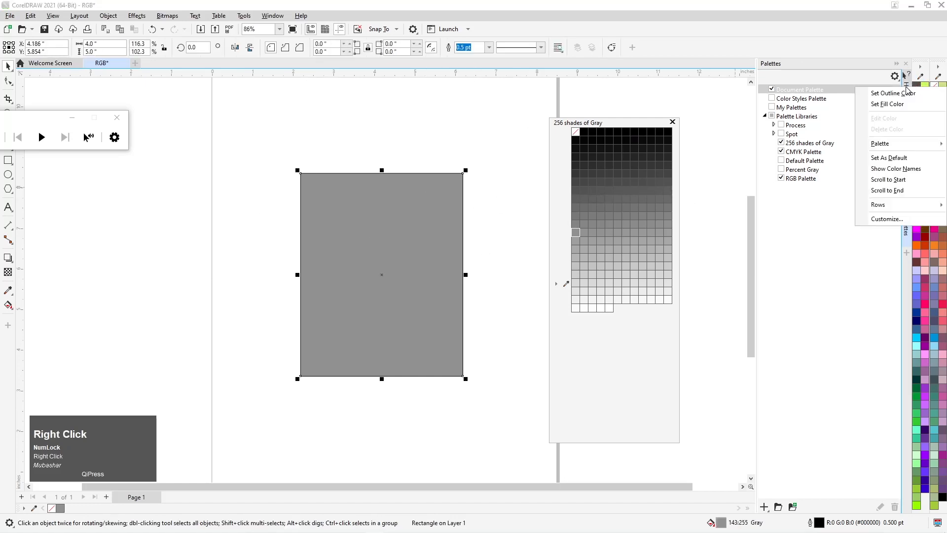
{"action": "left_click", "coordinate": [911, 219]}
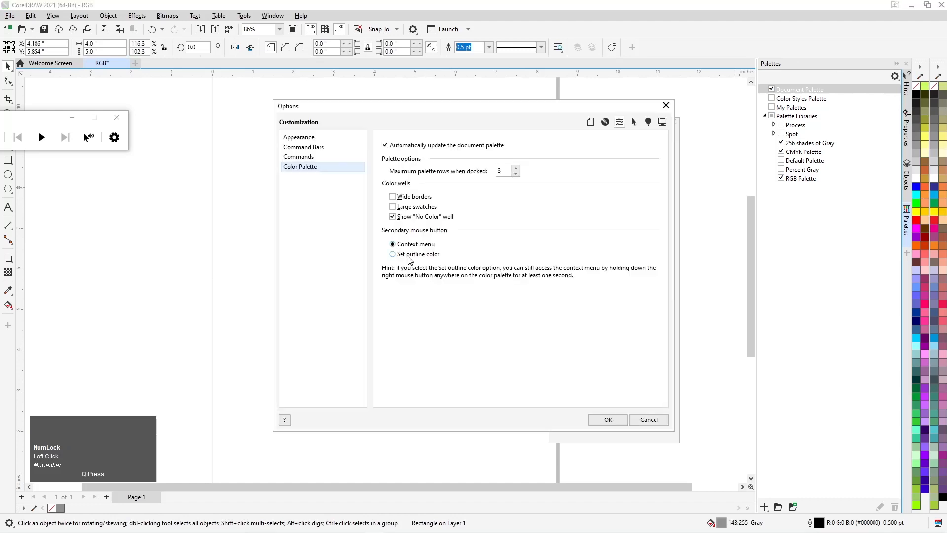
{"action": "left_click", "coordinate": [404, 254]}
{"action": "left_click", "coordinate": [608, 420]}
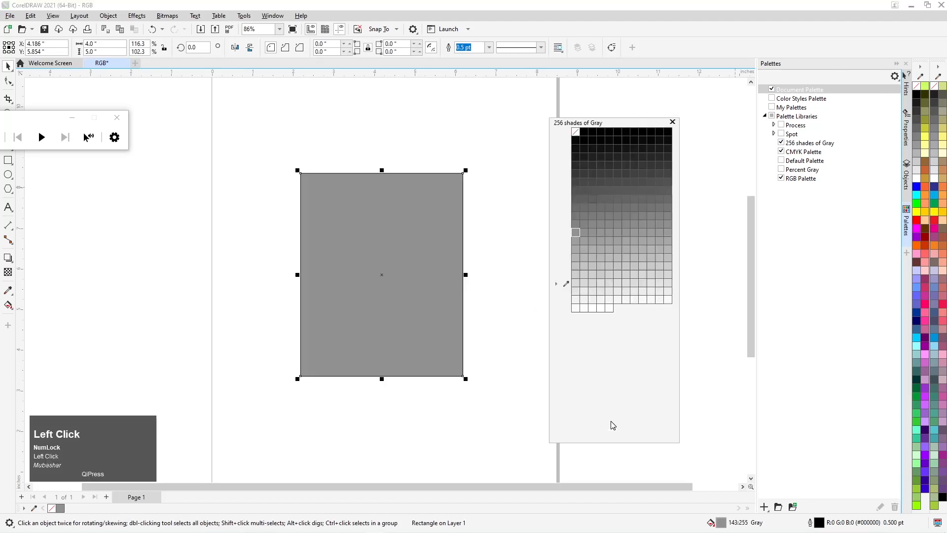
Step: Remove the gray rectangle's outline and move the rectangle slightly down and to the right
{"action": "right_click", "coordinate": [916, 85]}
{"action": "left_click", "coordinate": [306, 131]}
{"action": "left_click_drag", "start_coordinate": [358, 231], "coordinate": [383, 256]}
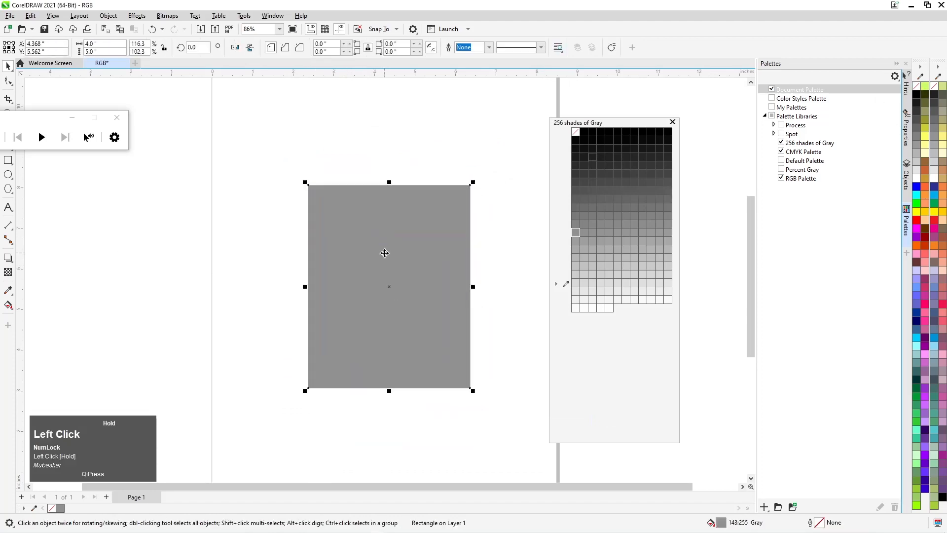
Step: Move the gray rectangle up and draw an unfilled square of about 2.47 inches beside it, overlapping the page's left edge
{"action": "left_click", "coordinate": [226, 245]}
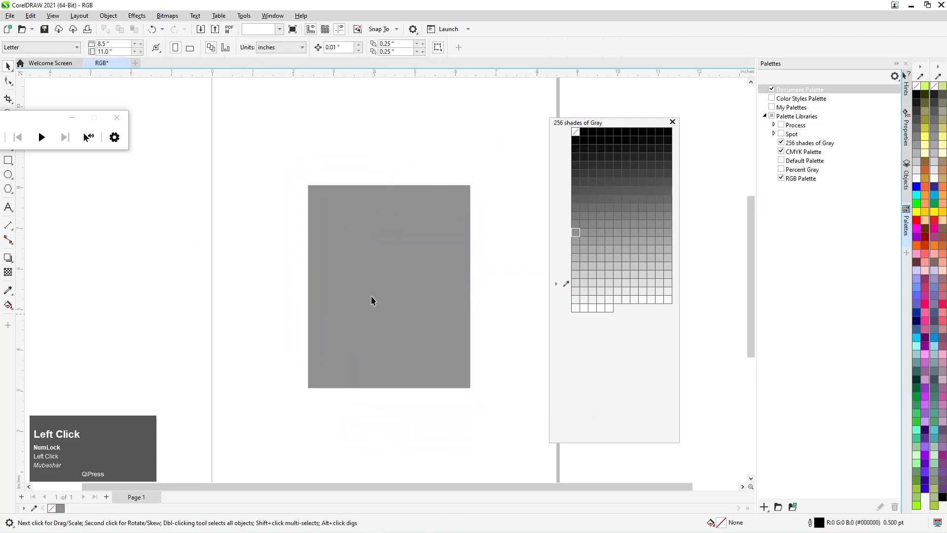
{"action": "left_click_drag", "start_coordinate": [371, 295], "coordinate": [368, 269]}
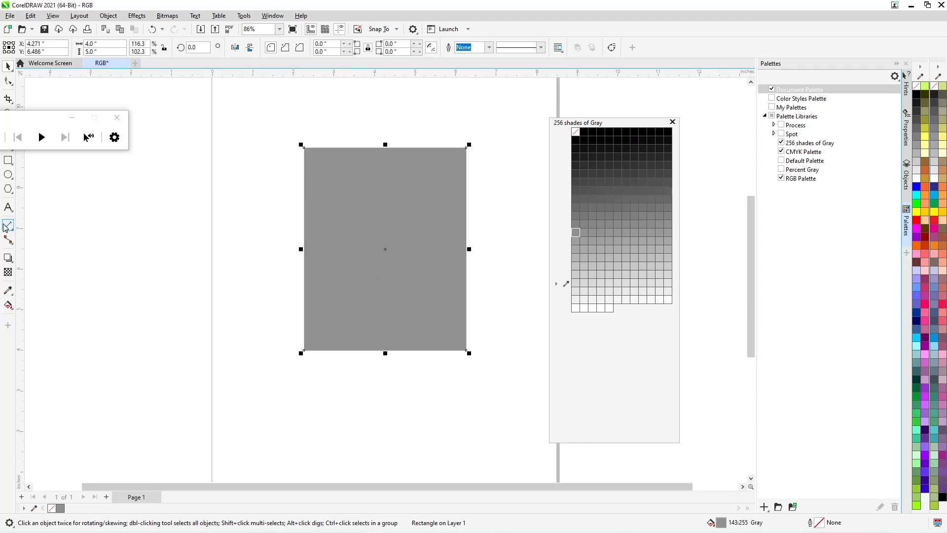
{"action": "left_click", "coordinate": [7, 160]}
{"action": "left_click_drag", "start_coordinate": [149, 200], "coordinate": [185, 301]}
{"action": "left_click", "coordinate": [8, 80]}
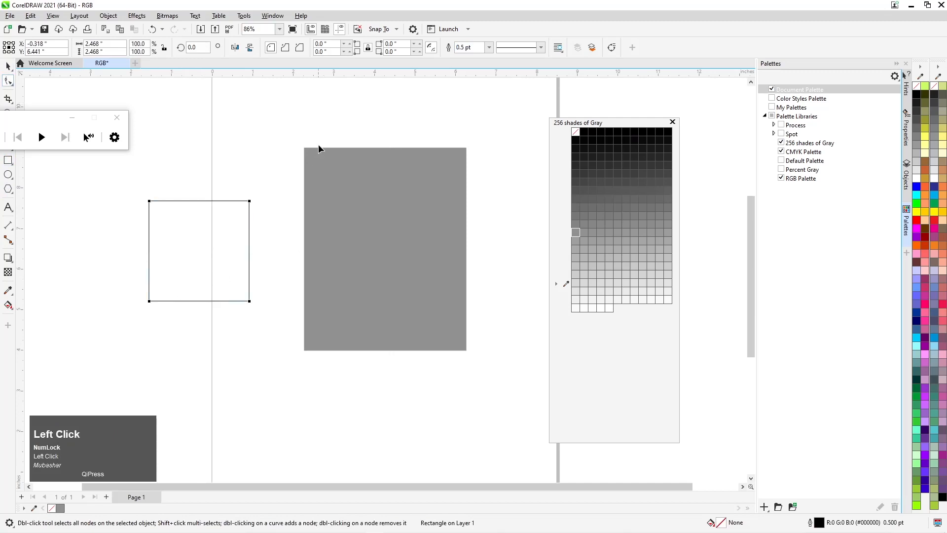
Step: Move the unfilled square over the upper part of the gray rectangle and widen it to about 5.17 inches
{"action": "left_click", "coordinate": [8, 66]}
{"action": "left_click_drag", "start_coordinate": [204, 235], "coordinate": [335, 138]}
{"action": "left_click_drag", "start_coordinate": [383, 158], "coordinate": [489, 153]}
{"action": "left_click_drag", "start_coordinate": [434, 125], "coordinate": [432, 135]}
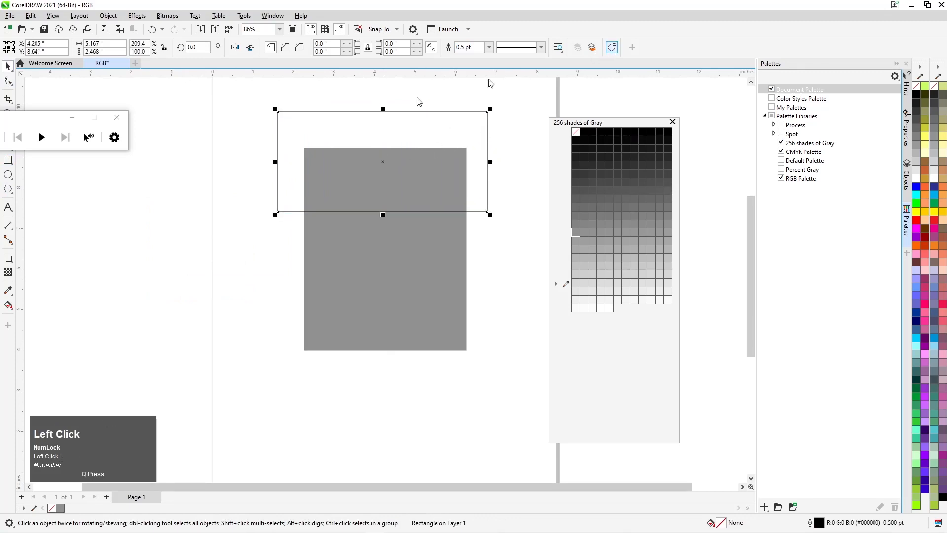
Step: Convert the unfilled rectangle to curves and bend its lower edge into a wave across the gray rectangle
{"action": "left_click", "coordinate": [612, 47]}
{"action": "left_click", "coordinate": [8, 80]}
{"action": "left_click_drag", "start_coordinate": [528, 250], "coordinate": [446, 193]}
{"action": "left_click", "coordinate": [151, 47]}
{"action": "left_click_drag", "start_coordinate": [207, 226], "coordinate": [312, 197]}
{"action": "left_click", "coordinate": [150, 47]}
{"action": "left_click_drag", "start_coordinate": [416, 213], "coordinate": [422, 148]}
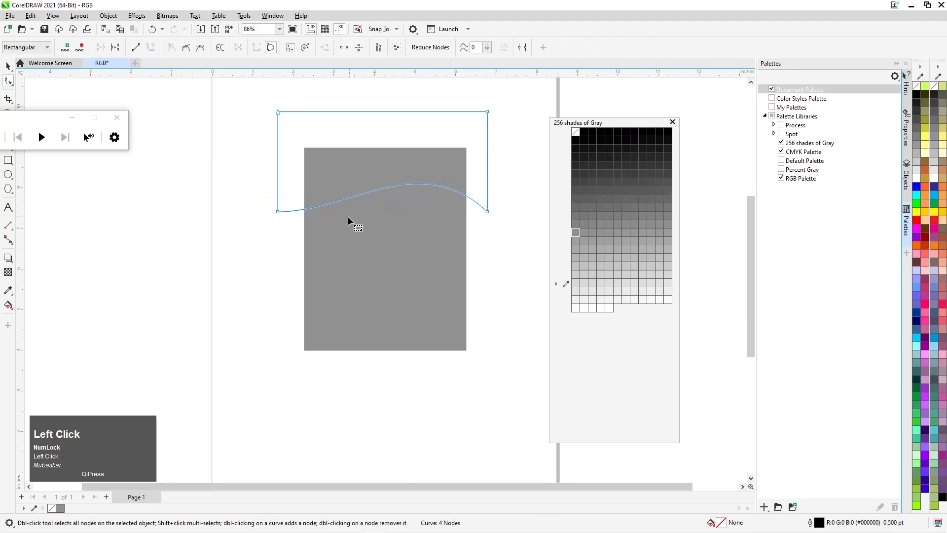
Step: Refine the wavy lower edge by pulling its left control handle down and adjusting the right one
{"action": "left_click", "coordinate": [331, 227]}
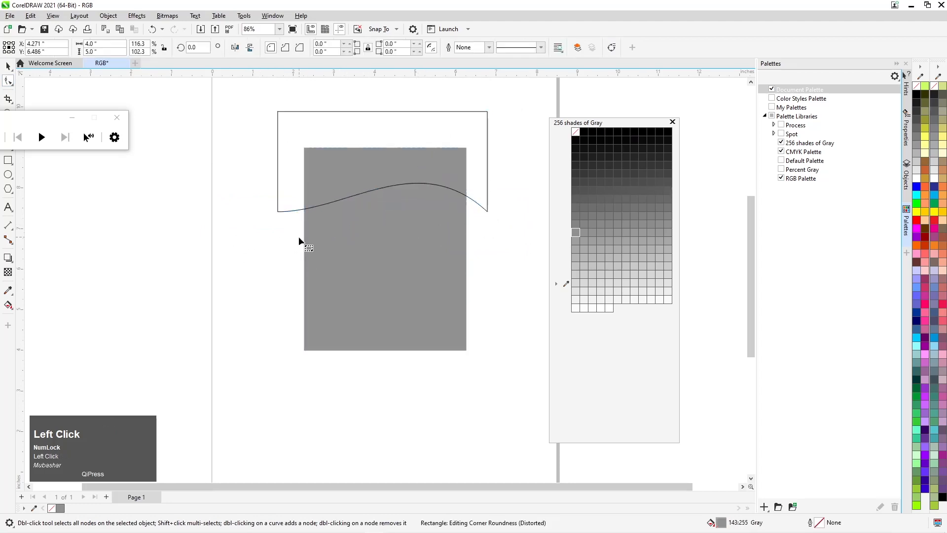
{"action": "left_click", "coordinate": [300, 209]}
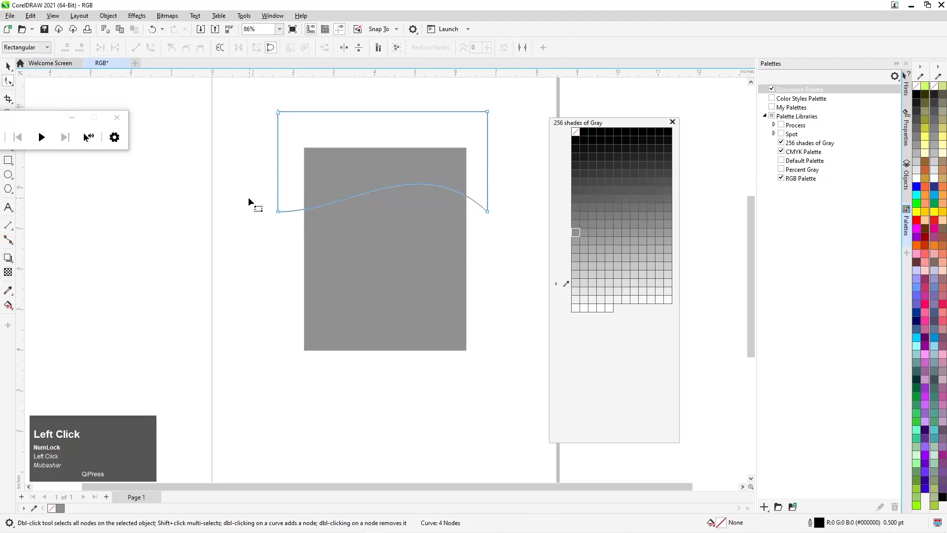
{"action": "left_click_drag", "start_coordinate": [350, 217], "coordinate": [319, 250]}
{"action": "left_click_drag", "start_coordinate": [418, 146], "coordinate": [430, 139]}
{"action": "left_click", "coordinate": [8, 66]}
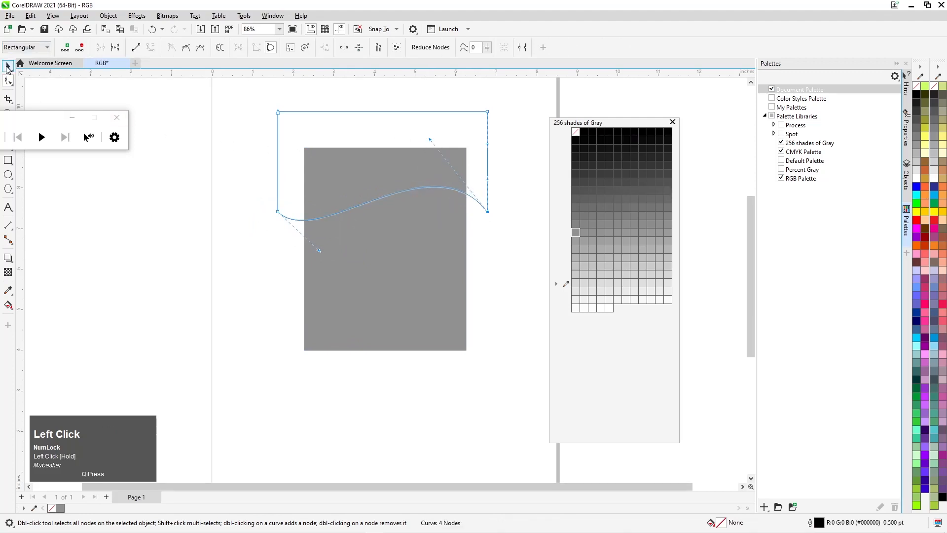
Step: Use Smart Fill to create a new shape from the area where the wavy outline overlaps the gray rectangle
{"action": "left_click", "coordinate": [426, 200]}
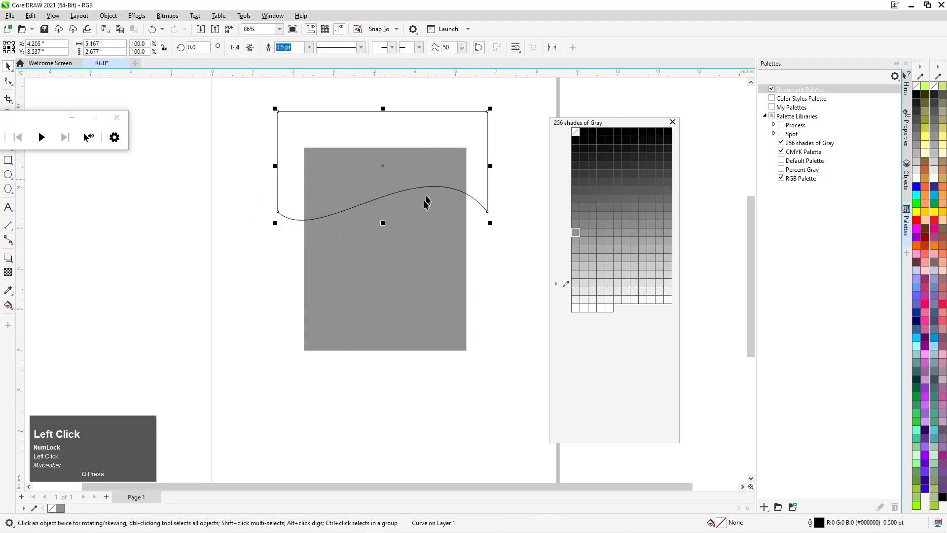
{"action": "left_click", "coordinate": [199, 238]}
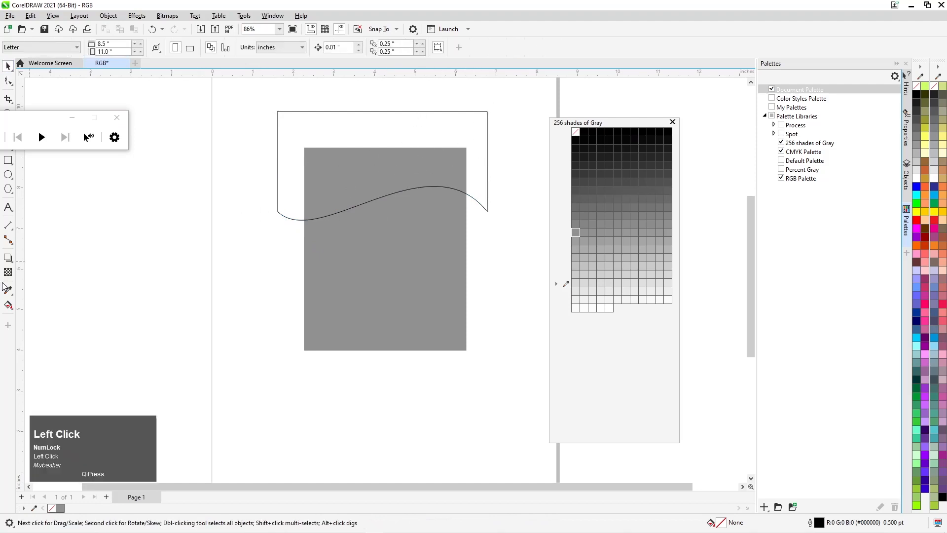
{"action": "left_click", "coordinate": [8, 305]}
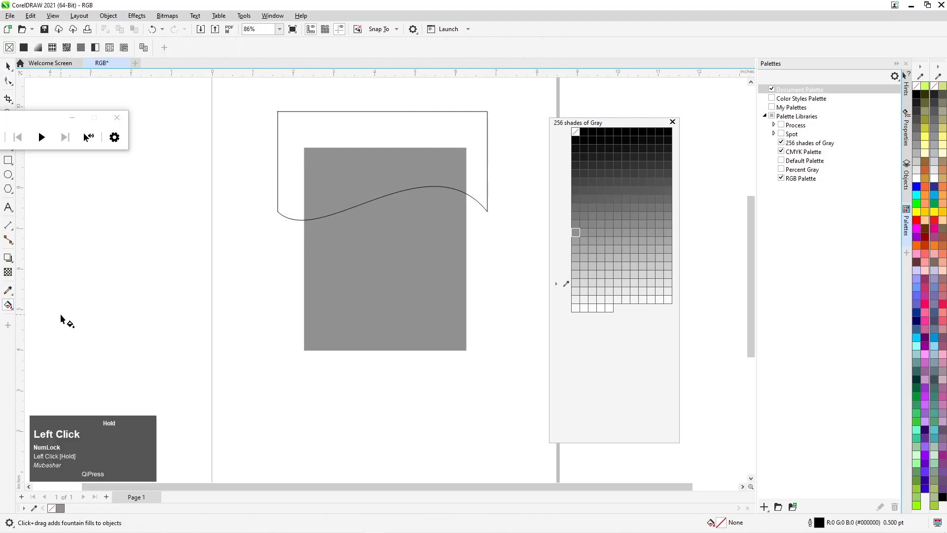
{"action": "left_click", "coordinate": [8, 304]}
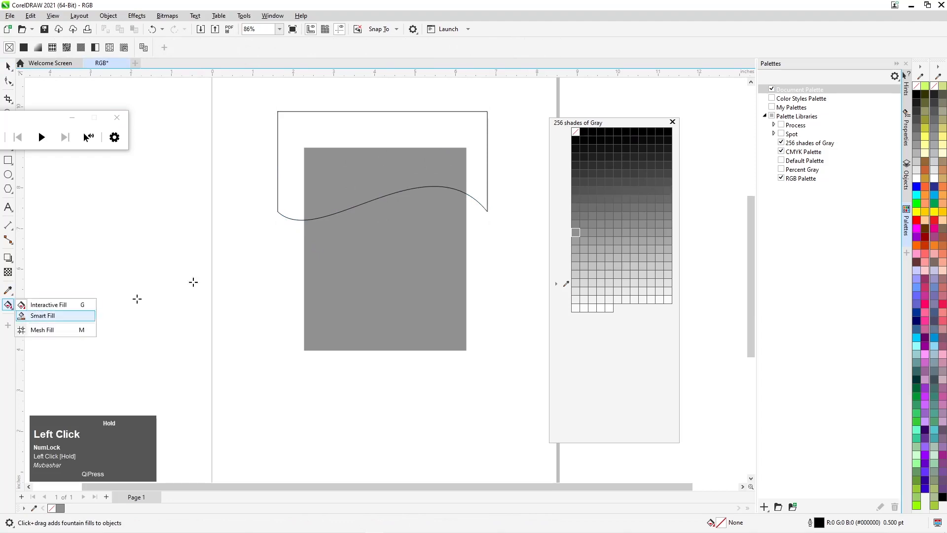
{"action": "left_click", "coordinate": [49, 315]}
{"action": "left_click", "coordinate": [433, 152]}
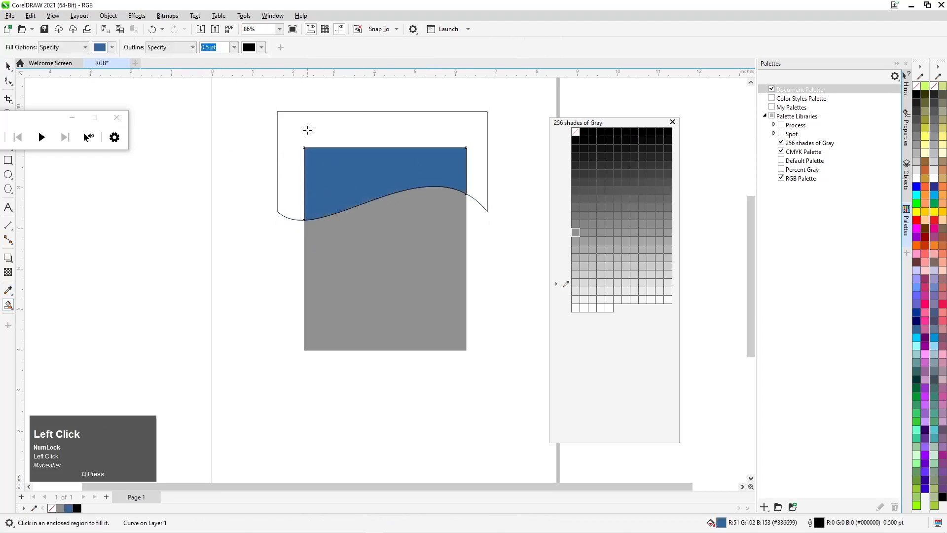
Step: Delete the original unfilled wavy outline shape
{"action": "left_click", "coordinate": [10, 70]}
{"action": "left_click", "coordinate": [349, 131]}
{"action": "key", "text": "Delete"}
Step: Remove the blue wave shape's outline and fill it with the 47:255 Gray swatch
{"action": "left_click", "coordinate": [364, 174]}
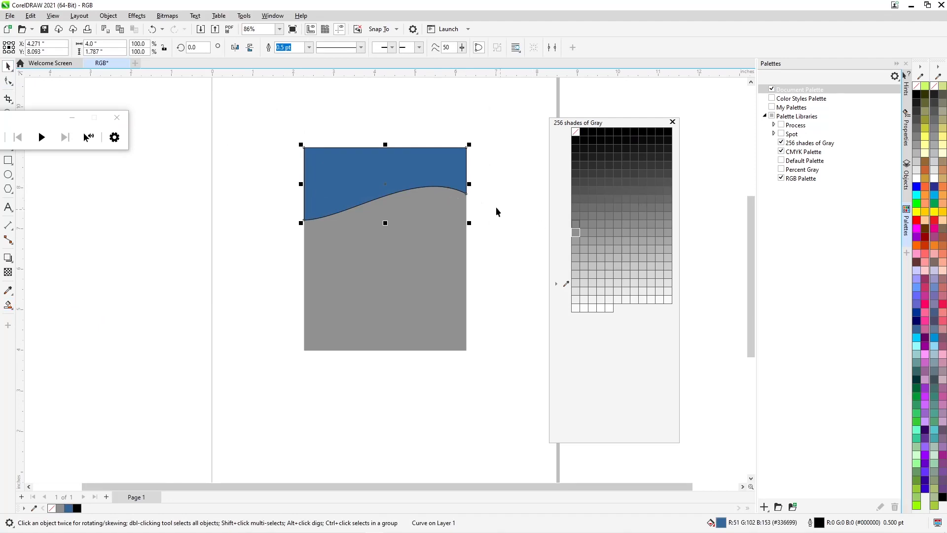
{"action": "scroll", "coordinate": [420, 164], "scroll_direction": "up", "scroll_amount": 2}
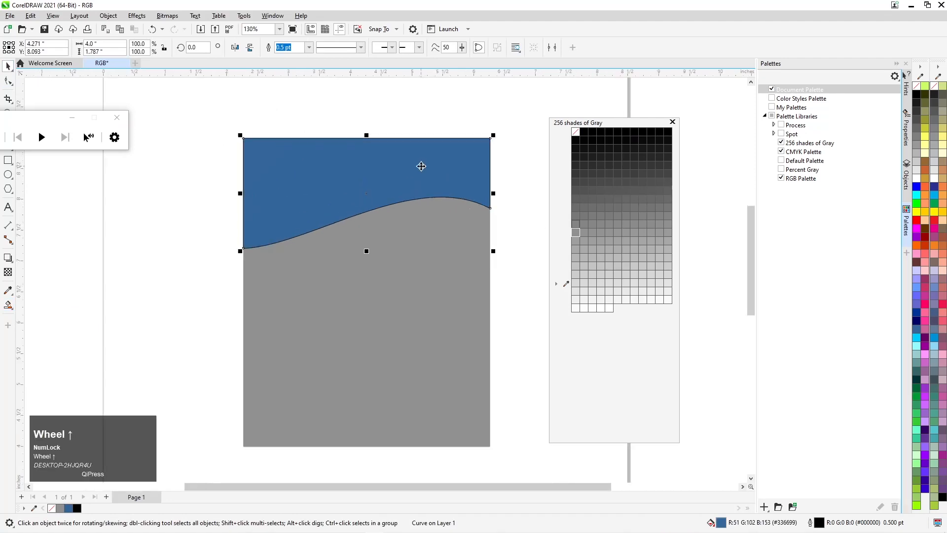
{"action": "right_click", "coordinate": [917, 86]}
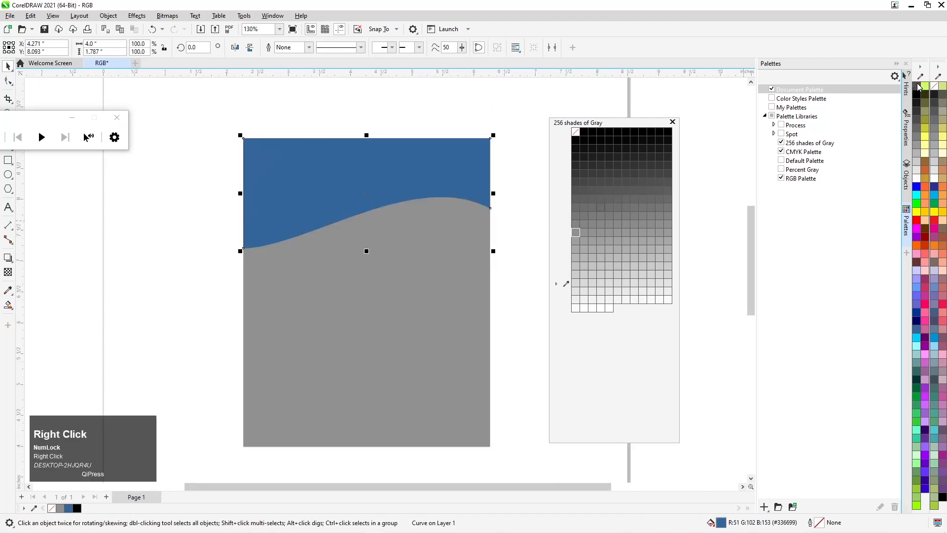
{"action": "left_click", "coordinate": [577, 201]}
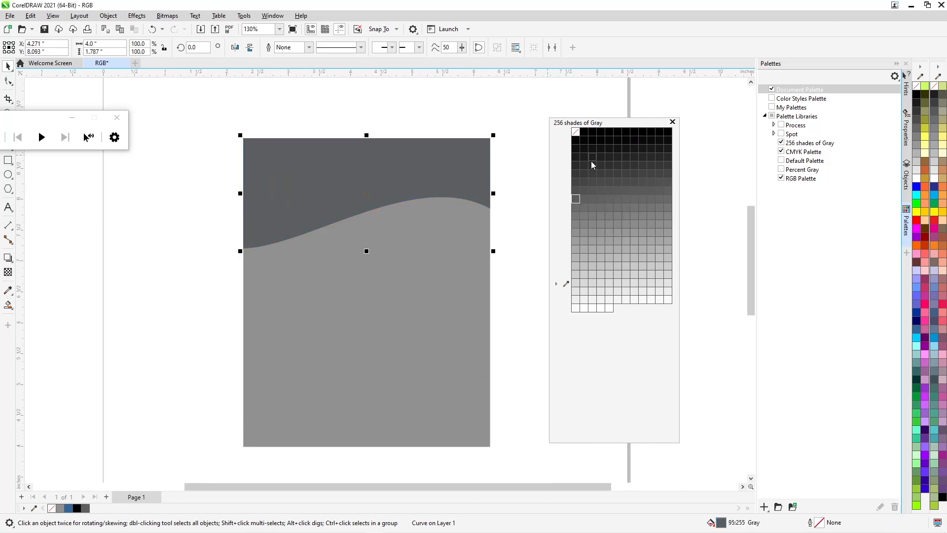
{"action": "left_click", "coordinate": [576, 165]}
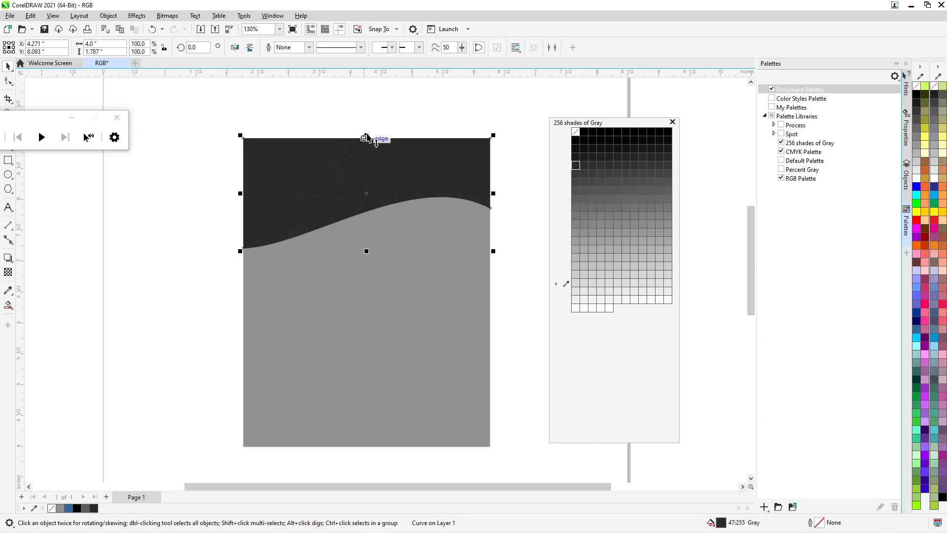
Step: Duplicate the dark wave shape in place and reshape the copy's lower curve so it dips slightly below the original
{"action": "scroll", "coordinate": [446, 198], "scroll_direction": "up", "scroll_amount": 1}
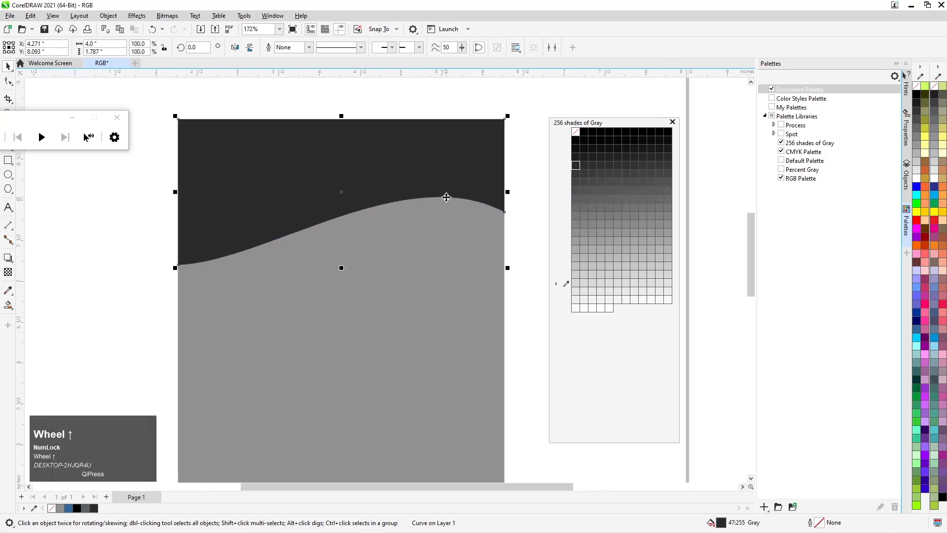
{"action": "key", "text": "ctrl+c"}
{"action": "key", "text": "ctrl+v"}
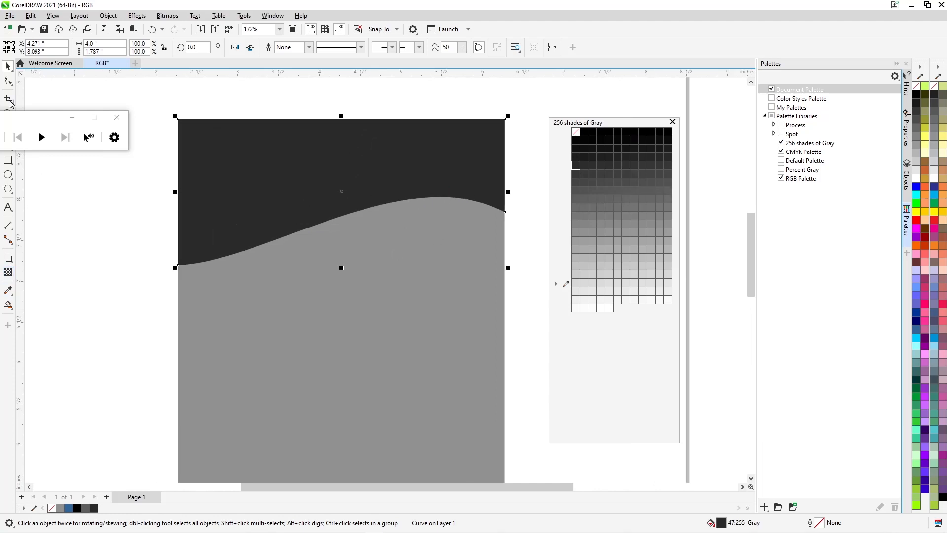
{"action": "left_click", "coordinate": [8, 83]}
{"action": "left_click_drag", "start_coordinate": [462, 237], "coordinate": [461, 239]}
{"action": "left_click_drag", "start_coordinate": [265, 265], "coordinate": [257, 279]}
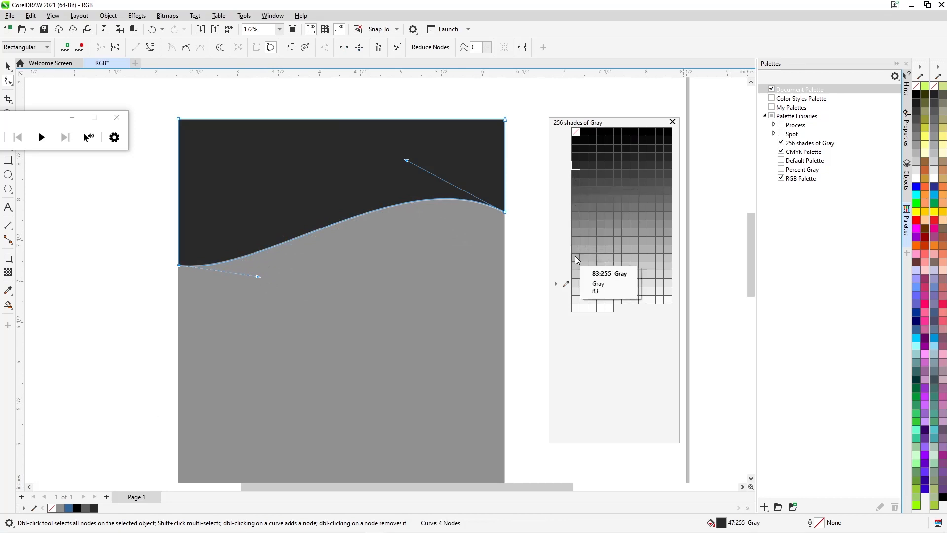
Step: Fill the reshaped copy with 203:255 Gray and send it behind the dark wave shape
{"action": "left_click", "coordinate": [576, 275]}
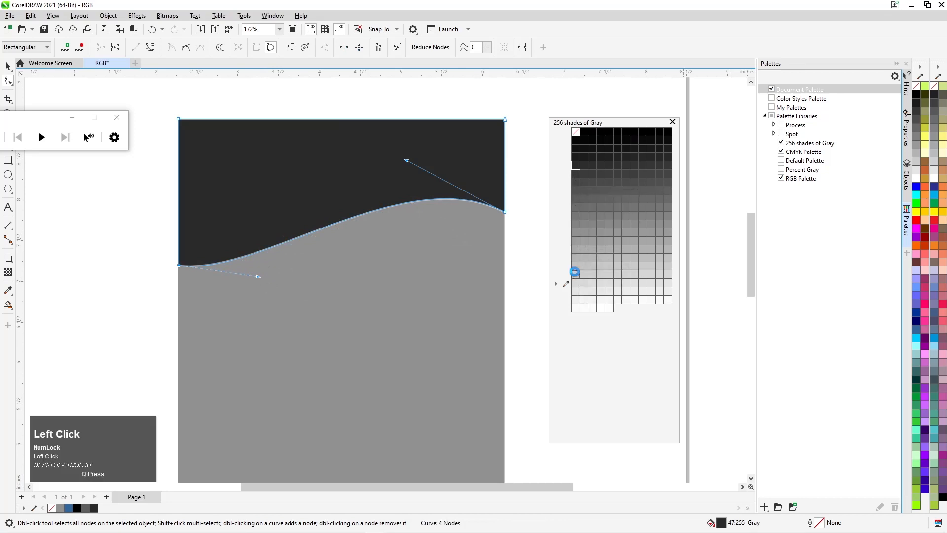
{"action": "left_click", "coordinate": [10, 67]}
{"action": "left_click", "coordinate": [299, 112]}
{"action": "left_click", "coordinate": [310, 131]}
{"action": "key", "text": "ctrl+Page_Down"}
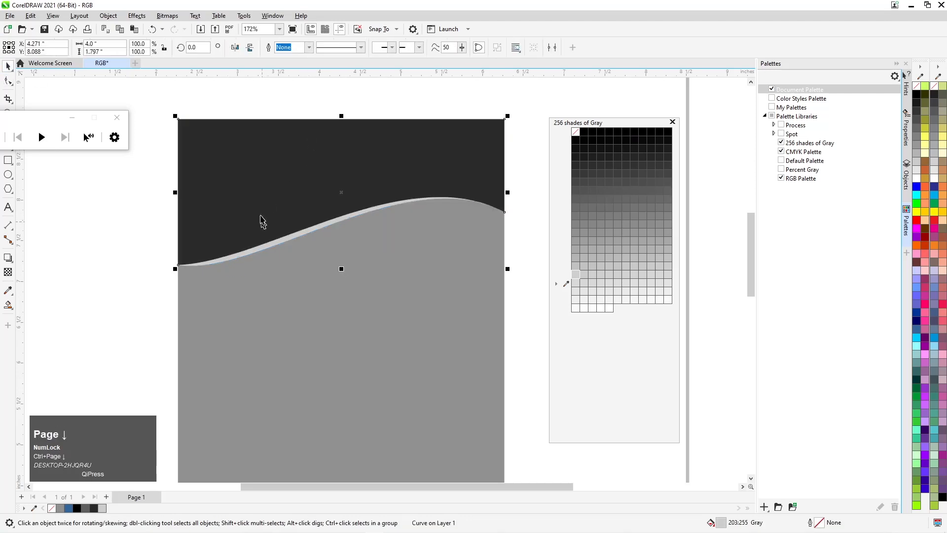
Step: Try several grays on the rear wave shape, including 132:255, 11:255 and 59:255, and finish with 179:255 Gray
{"action": "scroll", "coordinate": [325, 142], "scroll_direction": "up", "scroll_amount": 2}
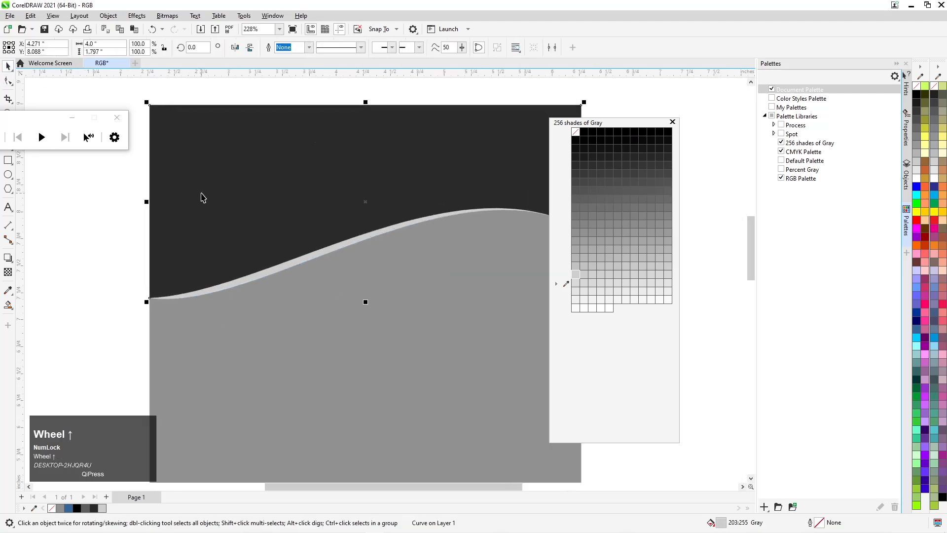
{"action": "left_click", "coordinate": [70, 245]}
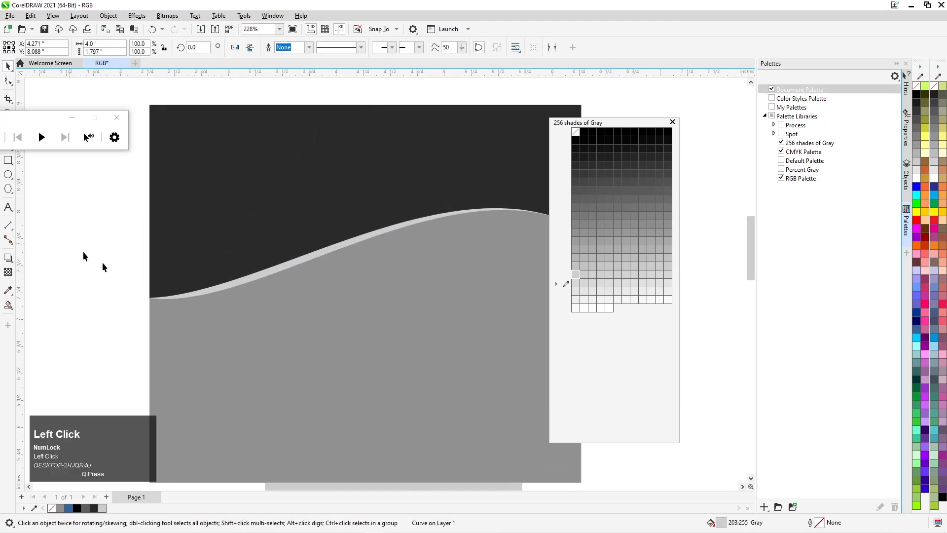
{"action": "left_click", "coordinate": [211, 293]}
{"action": "left_click", "coordinate": [597, 228]}
{"action": "left_click", "coordinate": [600, 225]}
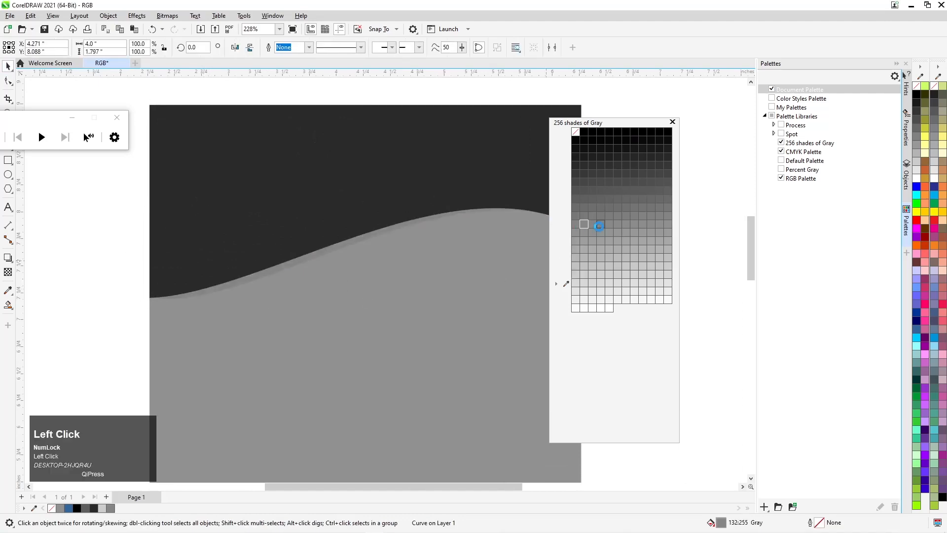
{"action": "left_click", "coordinate": [619, 165]}
{"action": "left_click", "coordinate": [575, 142]}
{"action": "scroll", "coordinate": [311, 228], "scroll_direction": "down", "scroll_amount": 3}
{"action": "scroll", "coordinate": [299, 257], "scroll_direction": "down", "scroll_amount": 3}
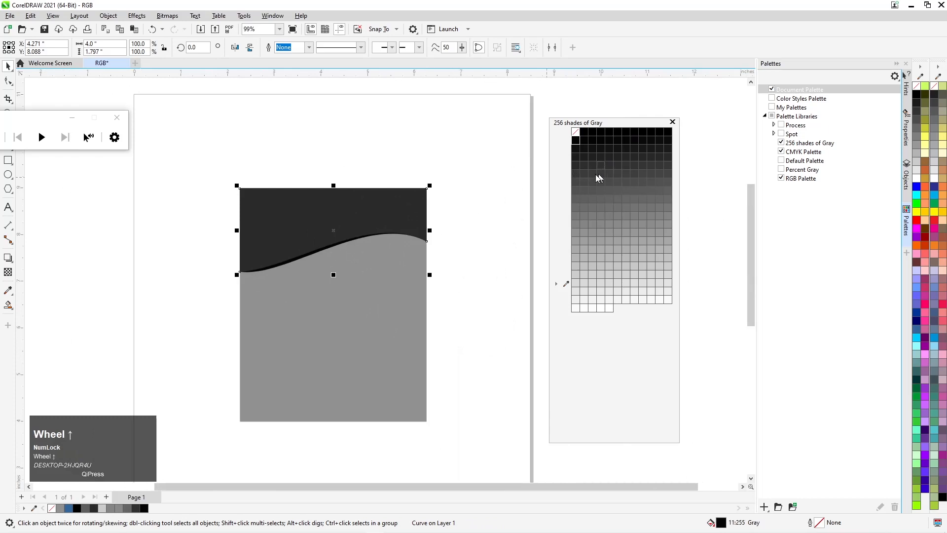
{"action": "left_click", "coordinate": [573, 174]}
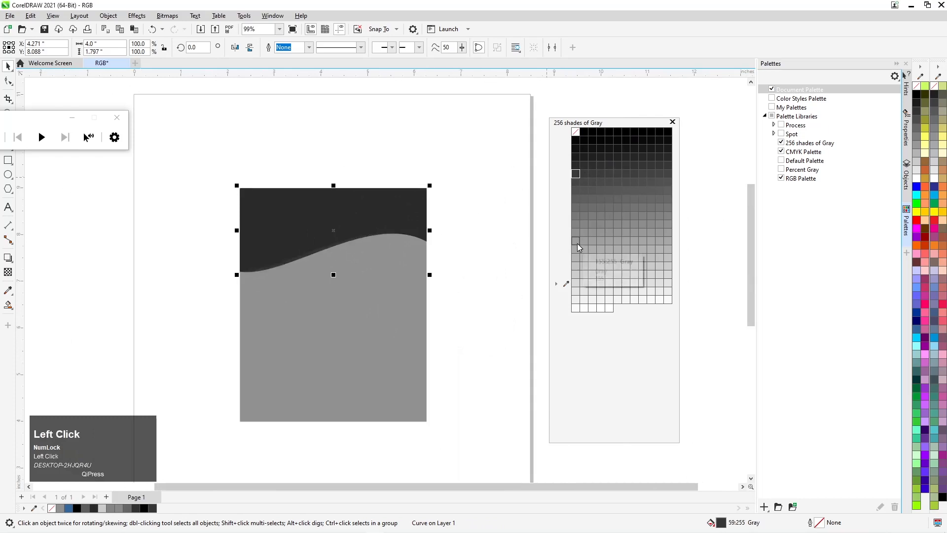
{"action": "left_click", "coordinate": [575, 257]}
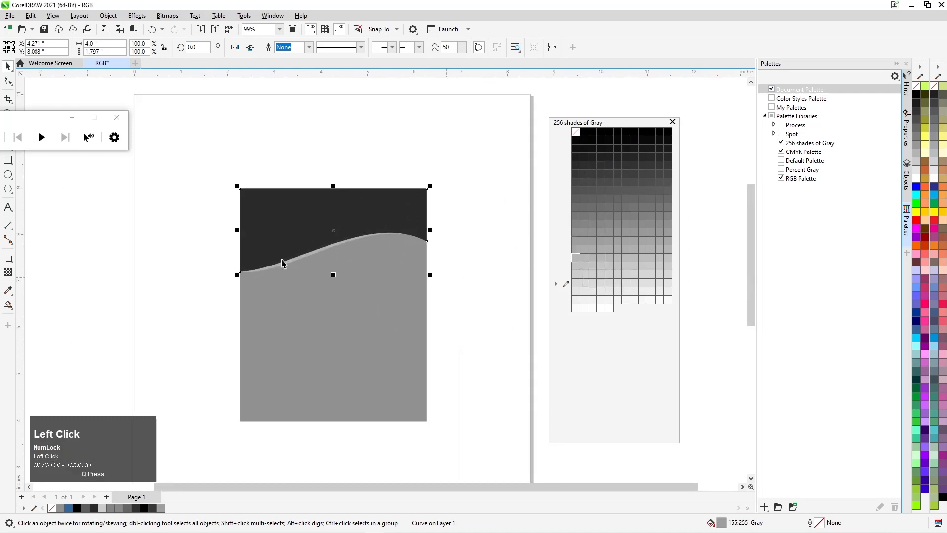
Step: Move the grayscale palette window closer to the artwork and try lighter fills on the base rectangle, finishing with 104:255 Gray
{"action": "scroll", "coordinate": [288, 262], "scroll_direction": "up", "scroll_amount": 3}
{"action": "scroll", "coordinate": [288, 262], "scroll_direction": "down", "scroll_amount": 3}
{"action": "left_click_drag", "start_coordinate": [627, 120], "coordinate": [593, 106]}
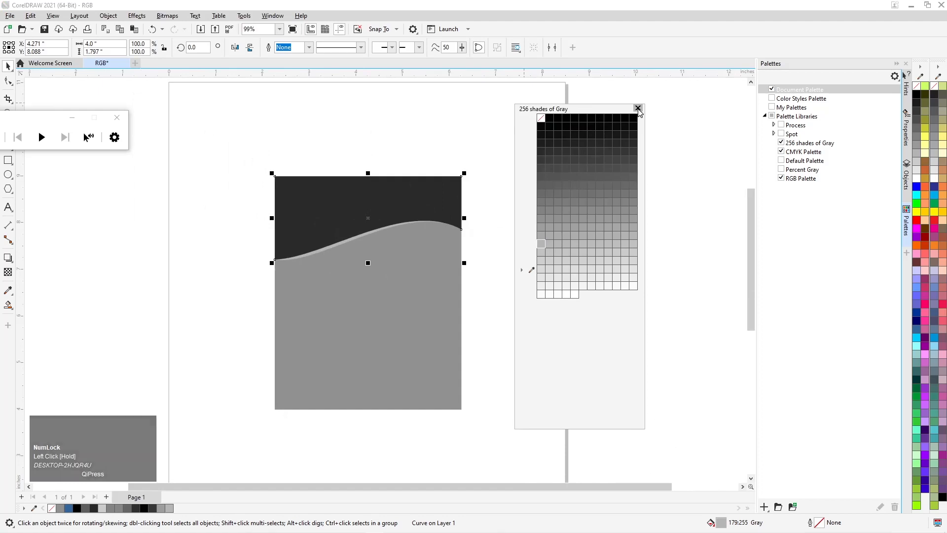
{"action": "left_click", "coordinate": [413, 327]}
{"action": "left_click", "coordinate": [542, 264]}
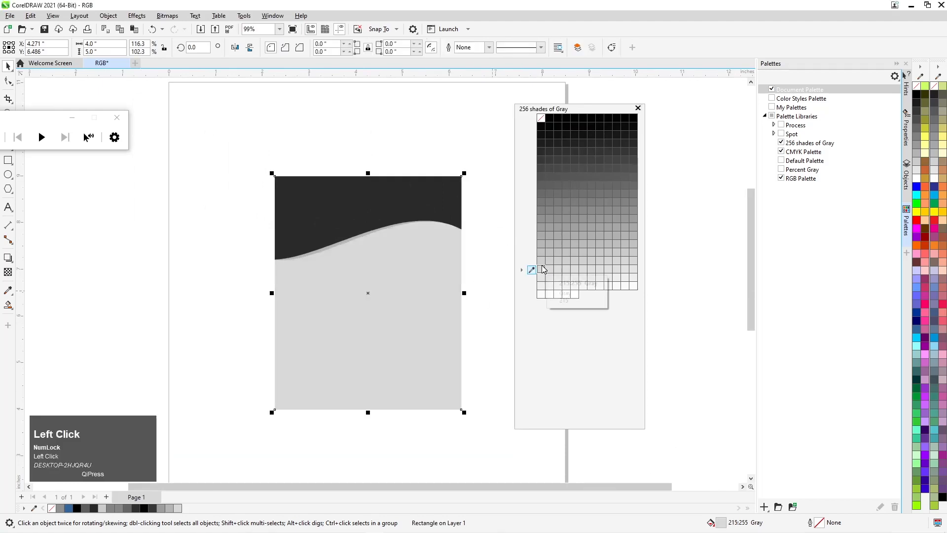
{"action": "left_click", "coordinate": [565, 235]}
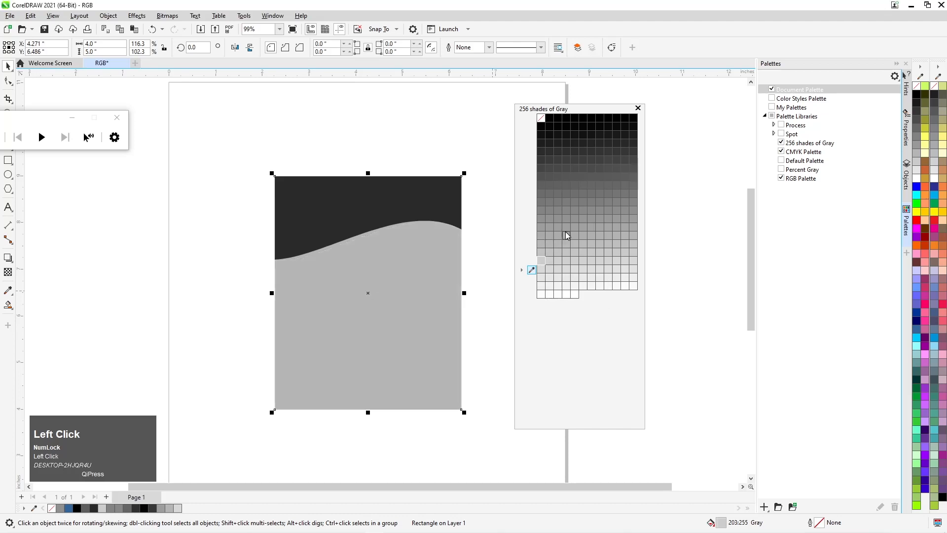
{"action": "left_click", "coordinate": [606, 213]}
{"action": "left_click", "coordinate": [617, 182]}
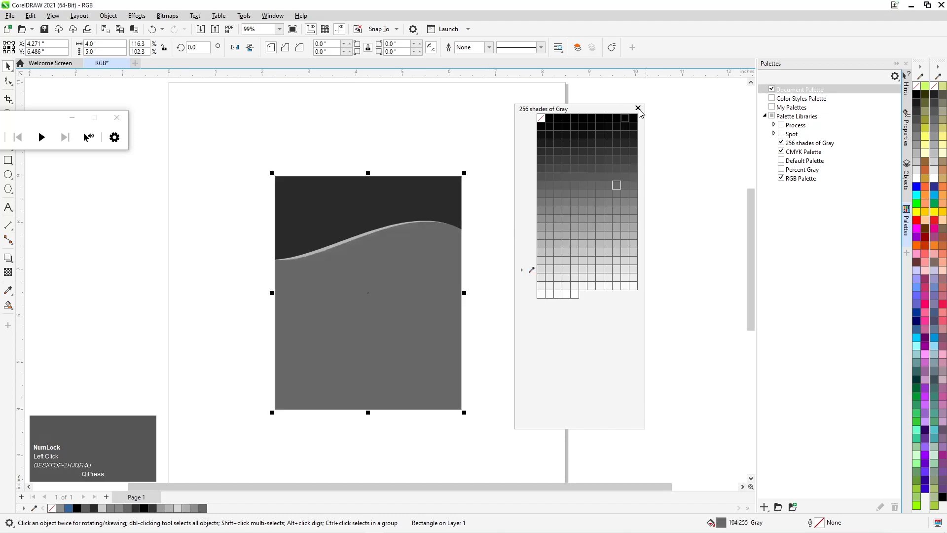
Step: Hide the 256 shades of Gray palette and expand the Spot palette library
{"action": "left_click", "coordinate": [781, 143]}
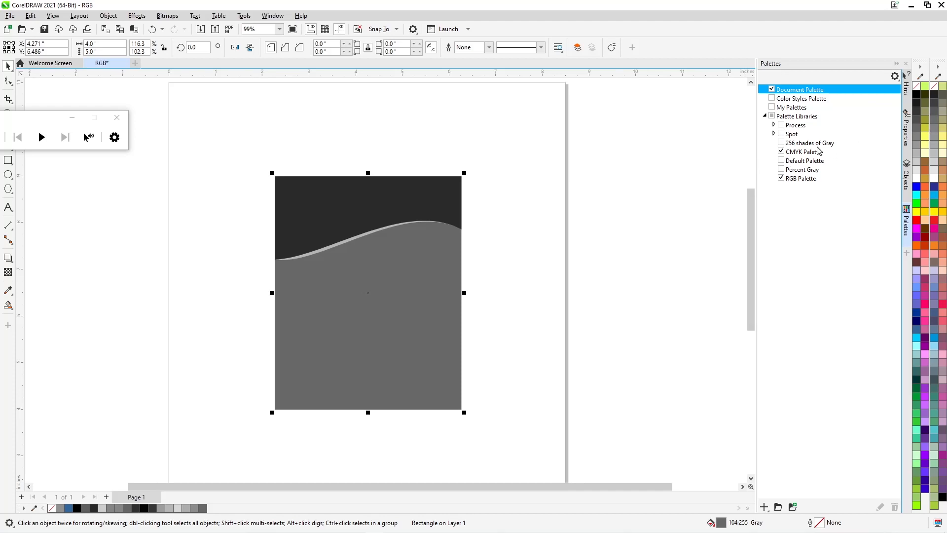
{"action": "left_click", "coordinate": [774, 134]}
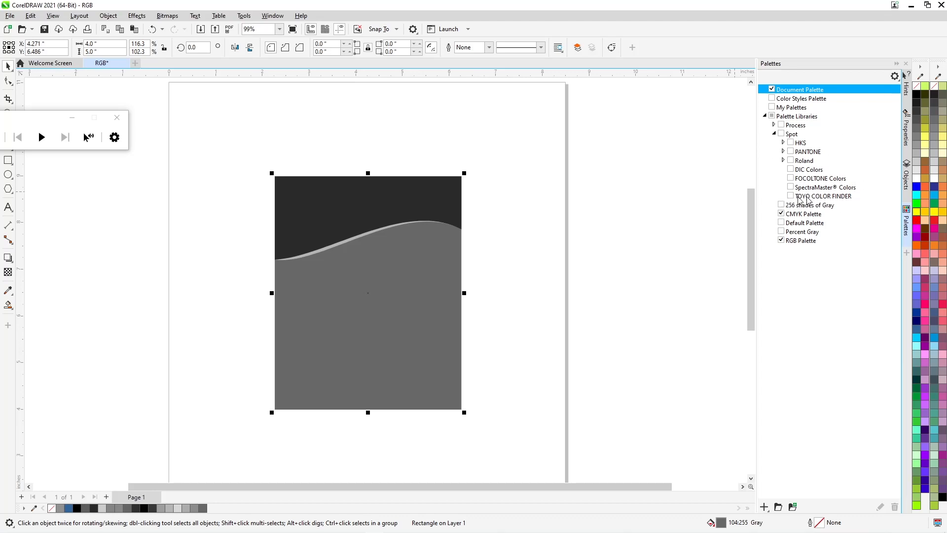
Step: Show the Roland VersaWorks spot palette, float and widen it to view its swatches, and hide it again
{"action": "left_click", "coordinate": [783, 161]}
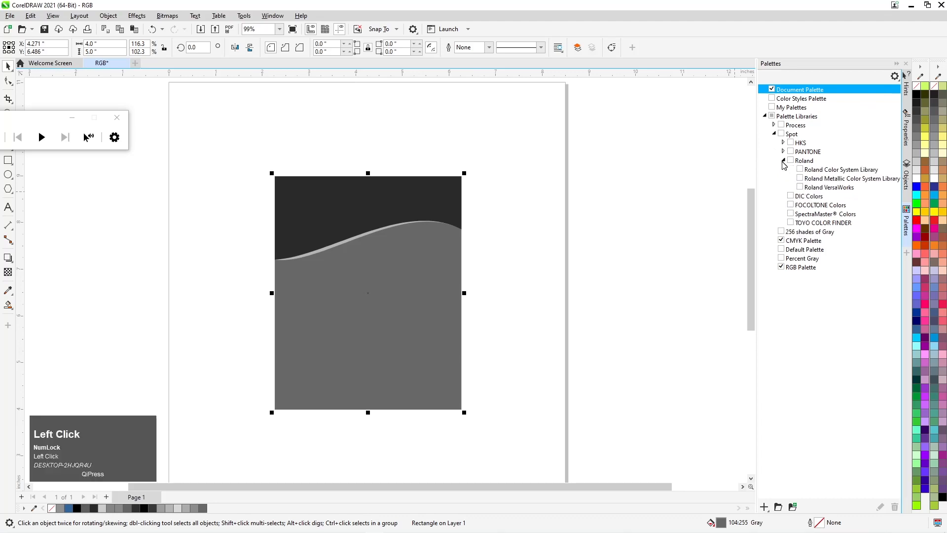
{"action": "left_click", "coordinate": [800, 187]}
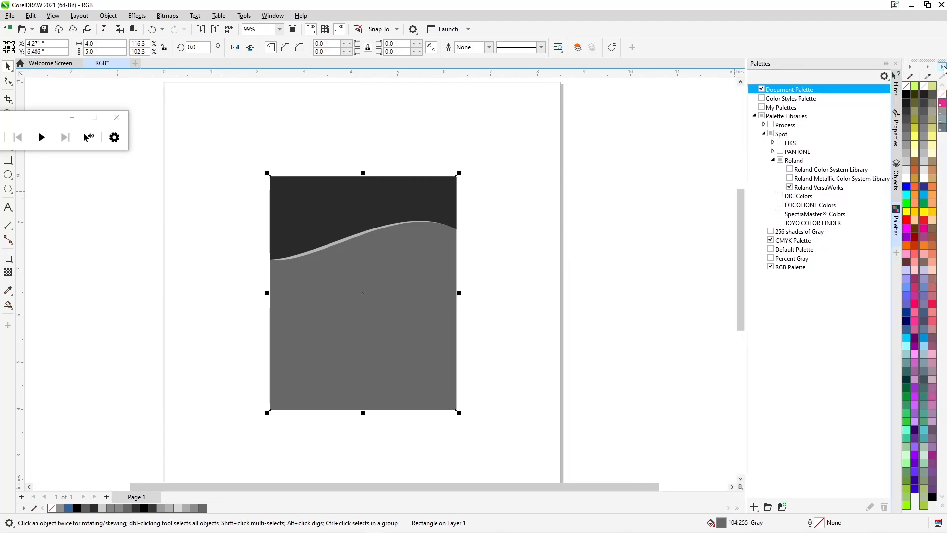
{"action": "left_click", "coordinate": [943, 67]}
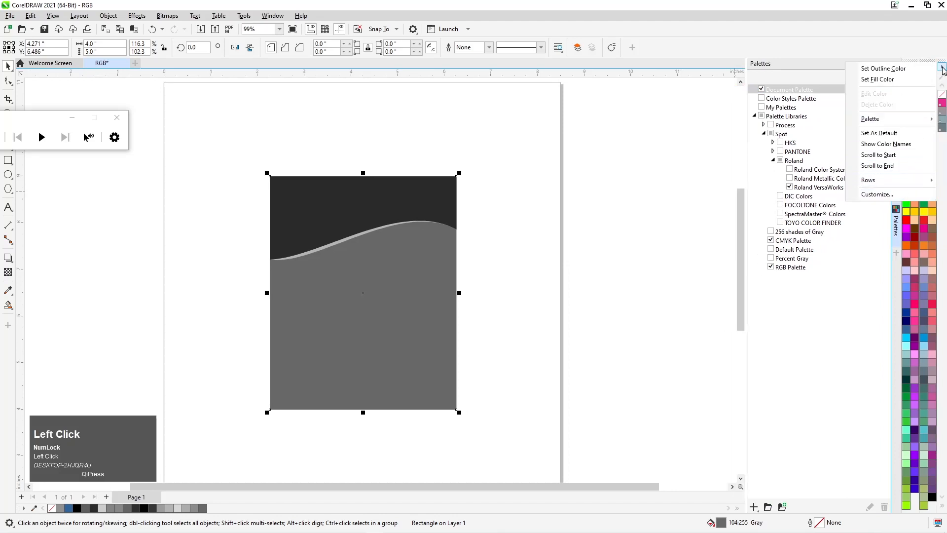
{"action": "left_click", "coordinate": [943, 67]}
{"action": "left_click_drag", "start_coordinate": [942, 60], "coordinate": [652, 72]}
{"action": "left_click", "coordinate": [652, 70]}
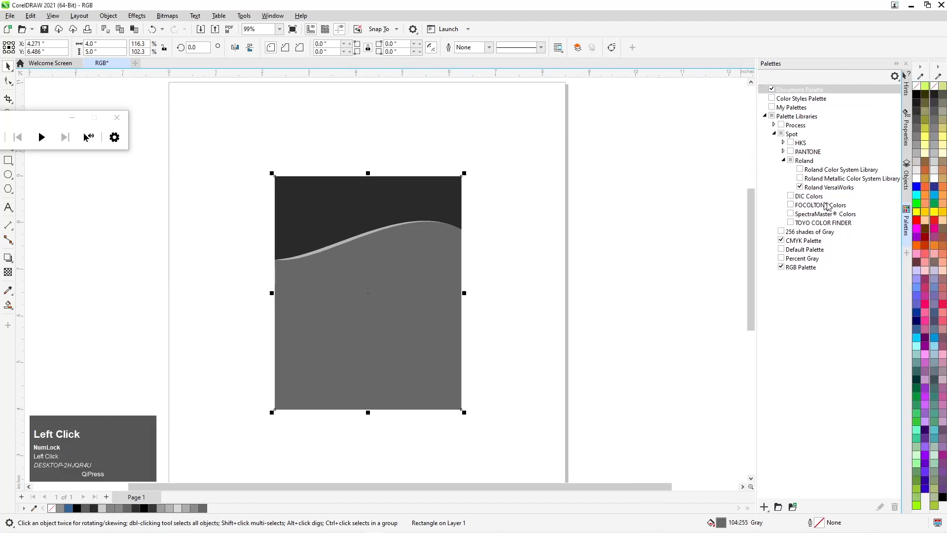
{"action": "left_click", "coordinate": [793, 216]}
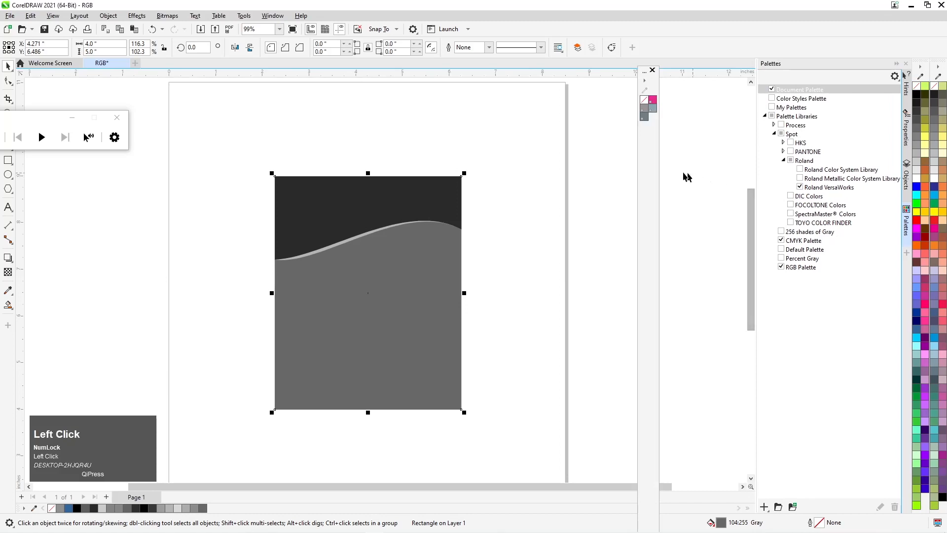
{"action": "left_click_drag", "start_coordinate": [659, 93], "coordinate": [846, 92]}
{"action": "left_click_drag", "start_coordinate": [776, 73], "coordinate": [617, 138]}
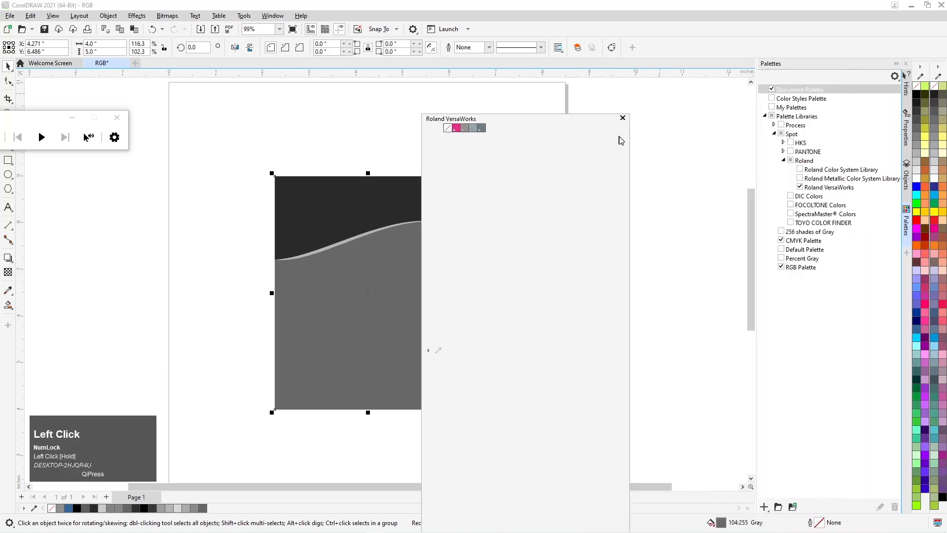
{"action": "left_click", "coordinate": [623, 118]}
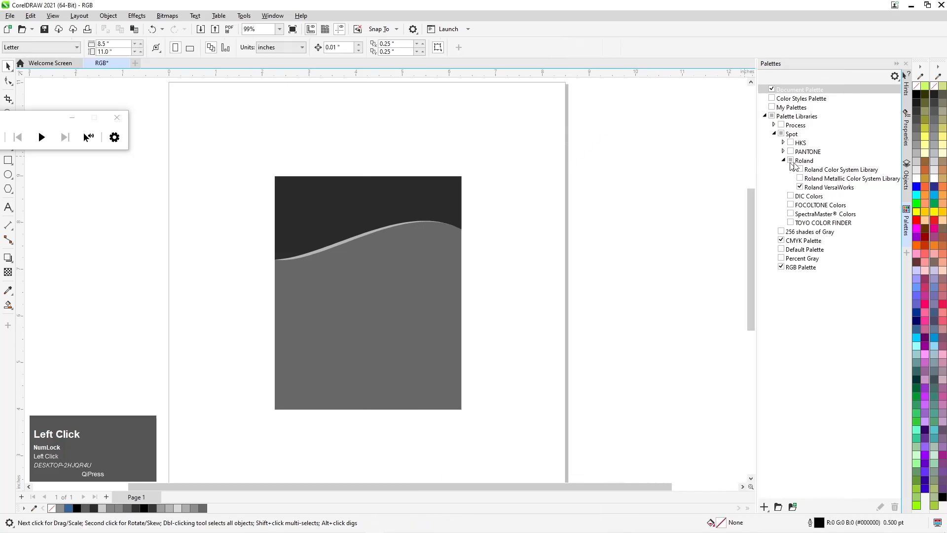
{"action": "left_click", "coordinate": [796, 187]}
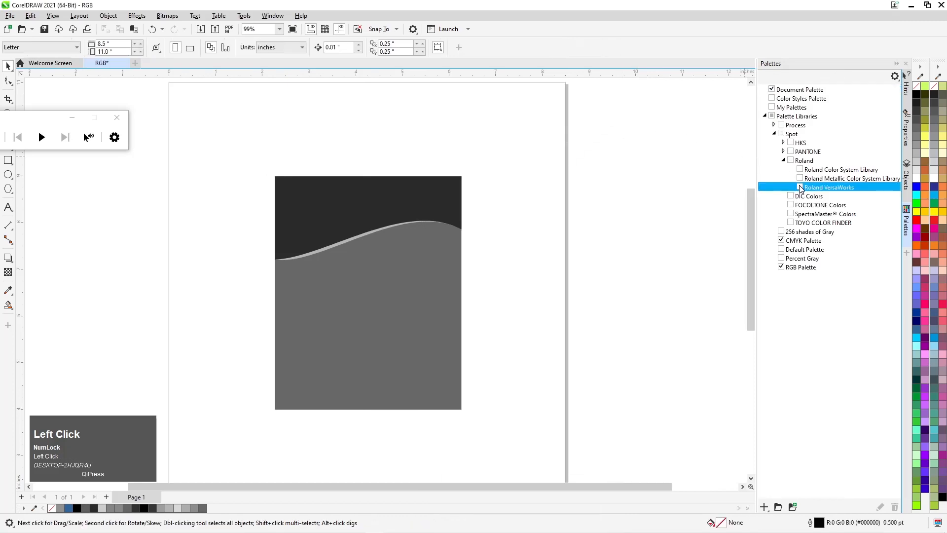
Step: Show the SpectraMaster Colors spot palette, widen it as a floating window and place it beside the artwork
{"action": "left_click", "coordinate": [791, 214]}
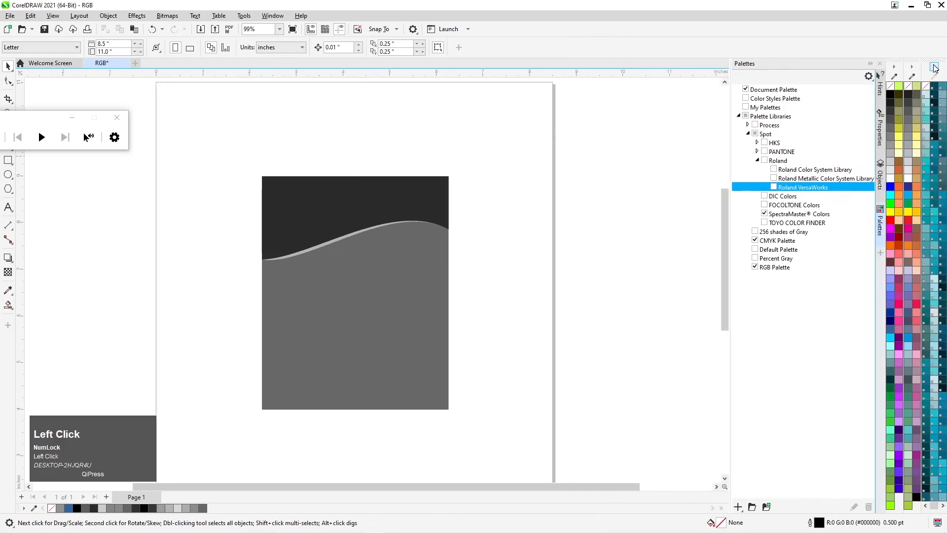
{"action": "left_click_drag", "start_coordinate": [939, 61], "coordinate": [545, 121]}
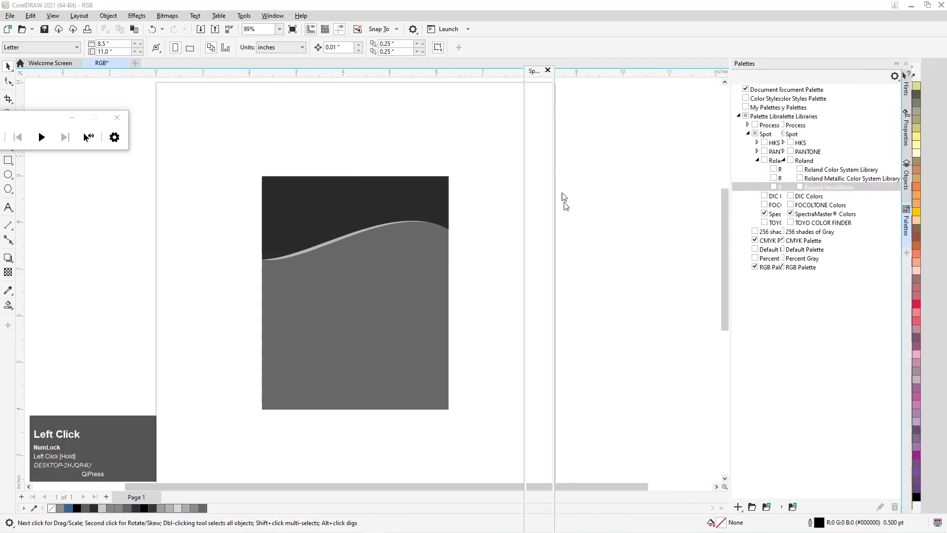
{"action": "left_click_drag", "start_coordinate": [554, 241], "coordinate": [791, 283]}
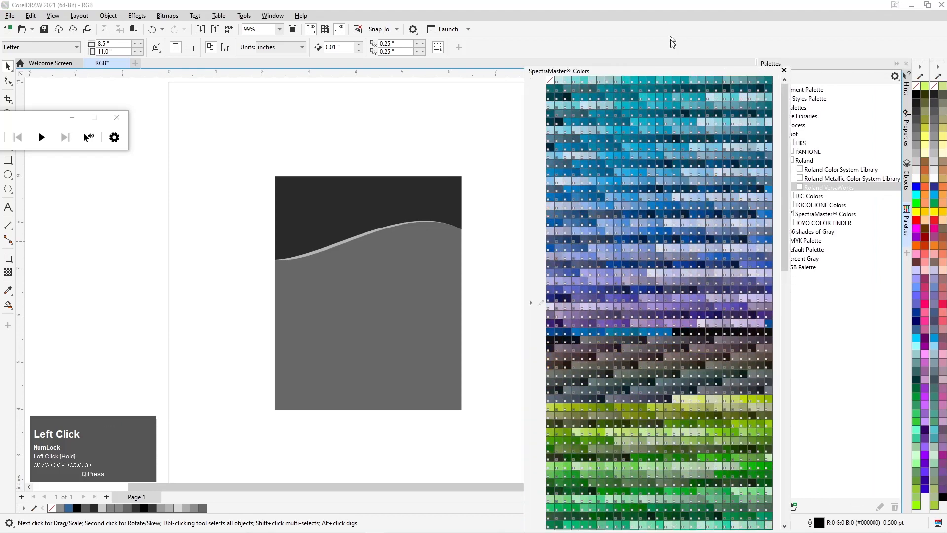
{"action": "left_click_drag", "start_coordinate": [673, 70], "coordinate": [659, 94]}
Step: Fill the base rectangle with bright SpectraMaster blue, and try dark navy on the upper wave shape before finishing with light blue
{"action": "left_click", "coordinate": [365, 271]}
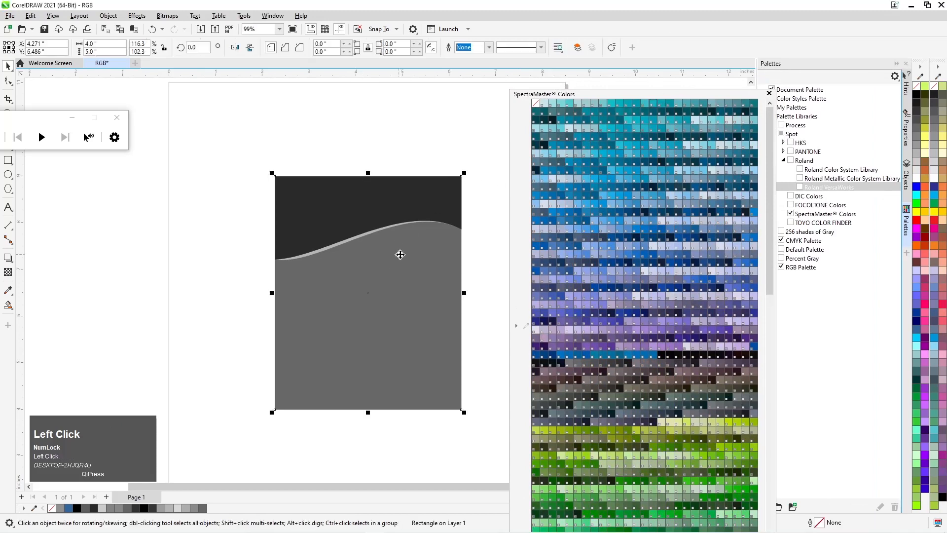
{"action": "left_click", "coordinate": [628, 197]}
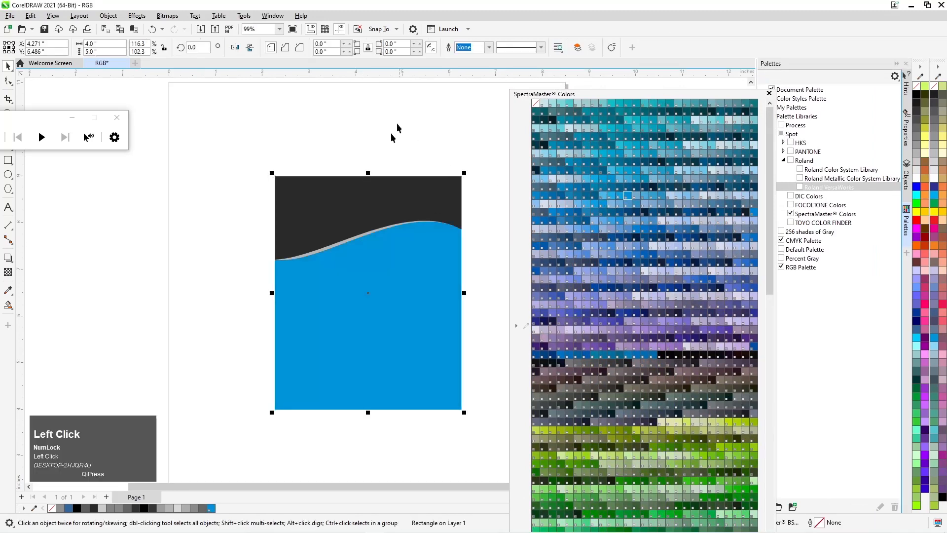
{"action": "left_click", "coordinate": [367, 170]}
{"action": "left_click", "coordinate": [367, 198]}
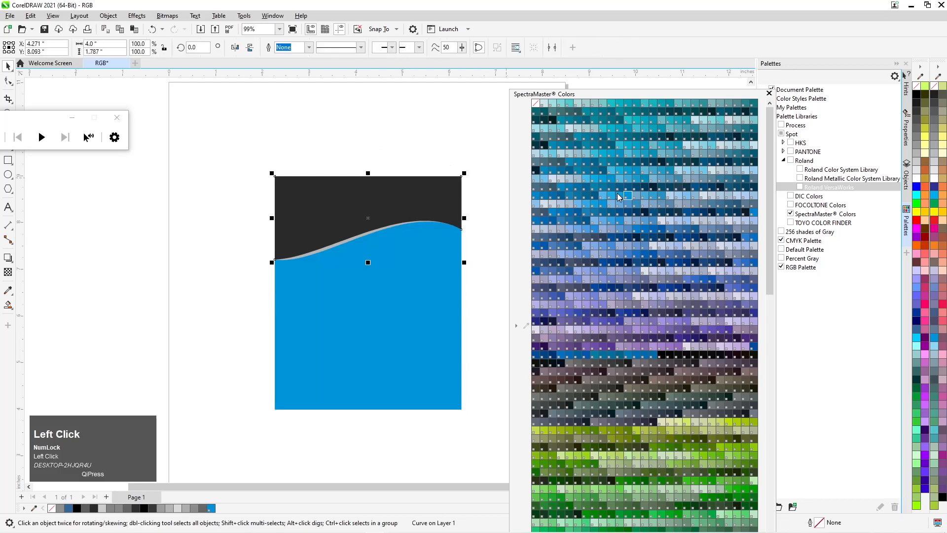
{"action": "left_click", "coordinate": [644, 187]}
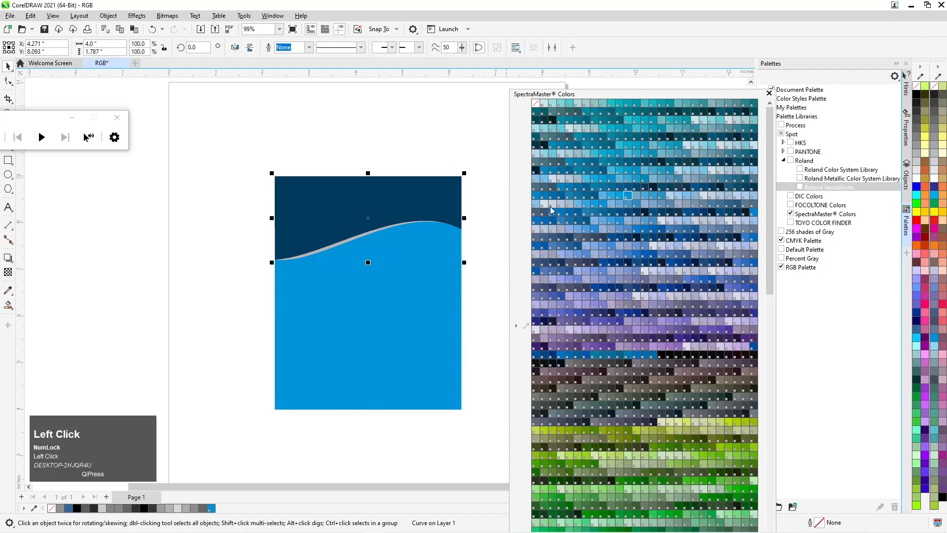
{"action": "left_click", "coordinate": [603, 194]}
Step: Fill the rear wave shape, visible as a thin strip along the curve, with dark SpectraMaster blue
{"action": "left_click", "coordinate": [220, 261]}
{"action": "left_click_drag", "start_coordinate": [217, 222], "coordinate": [437, 297]}
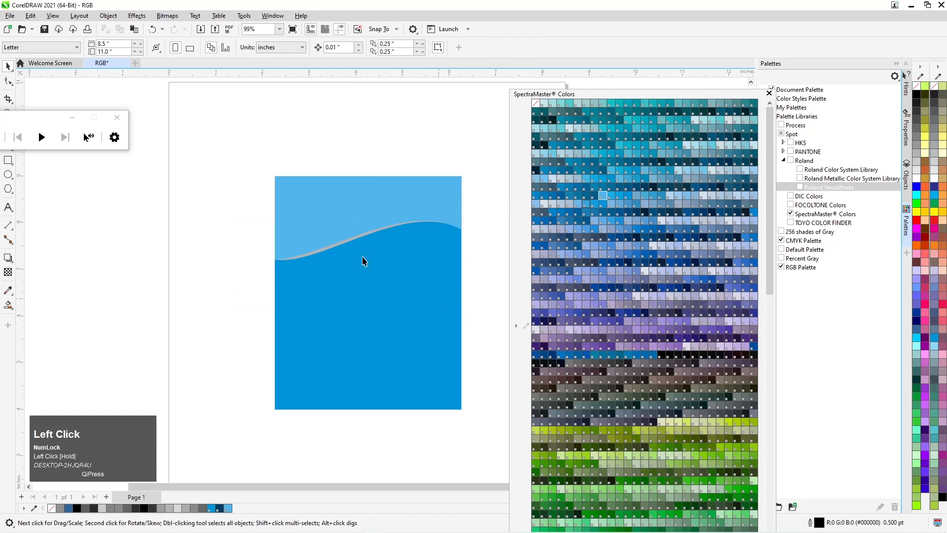
{"action": "left_click", "coordinate": [328, 250]}
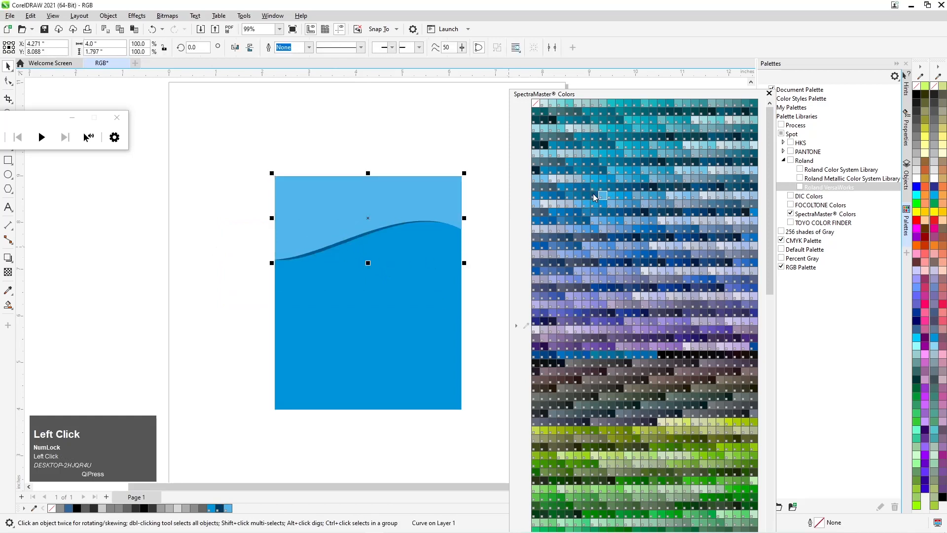
{"action": "scroll", "coordinate": [385, 236], "scroll_direction": "down", "scroll_amount": 1}
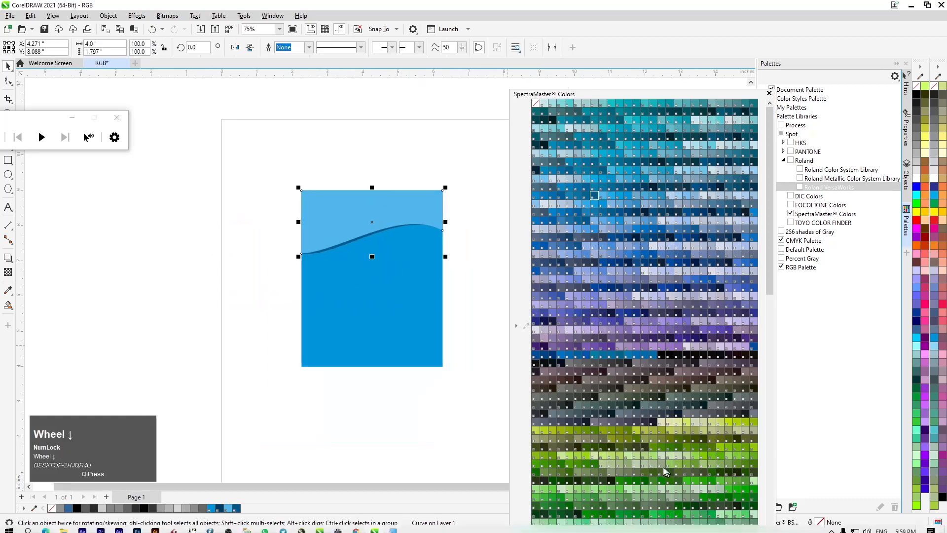
Step: Recolor the base rectangle with a bright SpectraMaster green and the upper wave shape with a dark green
{"action": "left_click_drag", "start_coordinate": [769, 250], "coordinate": [760, 396]}
{"action": "left_click", "coordinate": [374, 269]}
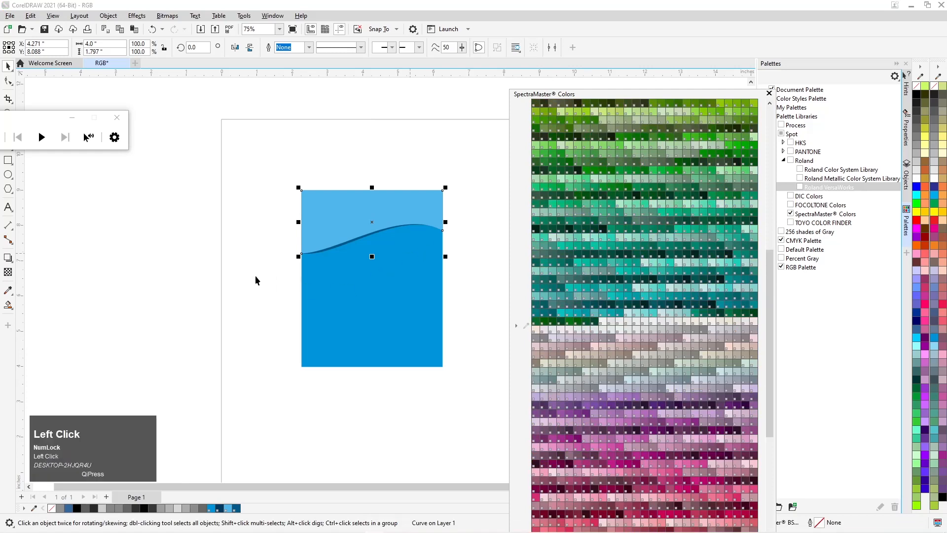
{"action": "left_click", "coordinate": [756, 148]}
{"action": "left_click", "coordinate": [391, 150]}
{"action": "left_click", "coordinate": [377, 206]}
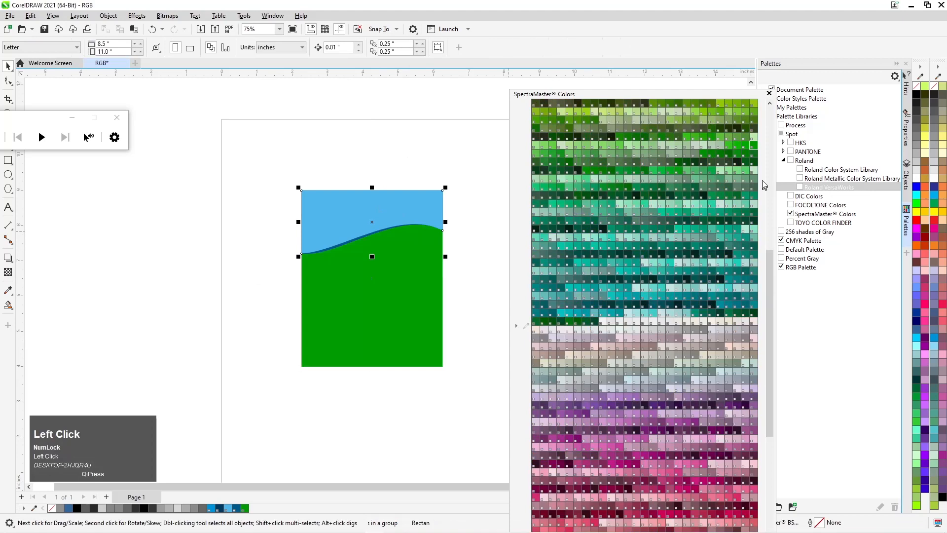
{"action": "left_click", "coordinate": [755, 154]}
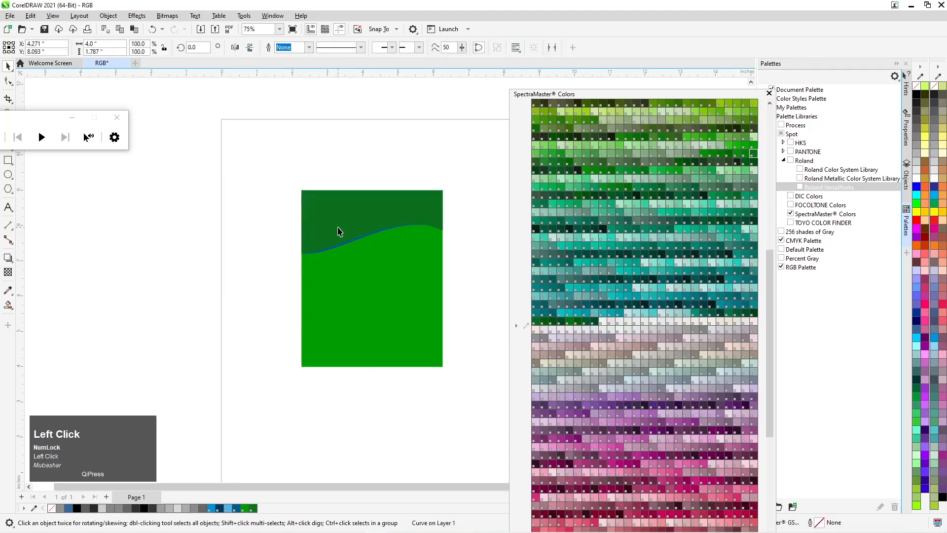
Step: Fill the rear wave strip with a near-black SpectraMaster green
{"action": "scroll", "coordinate": [345, 250], "scroll_direction": "up", "scroll_amount": 2}
{"action": "left_click", "coordinate": [351, 265]}
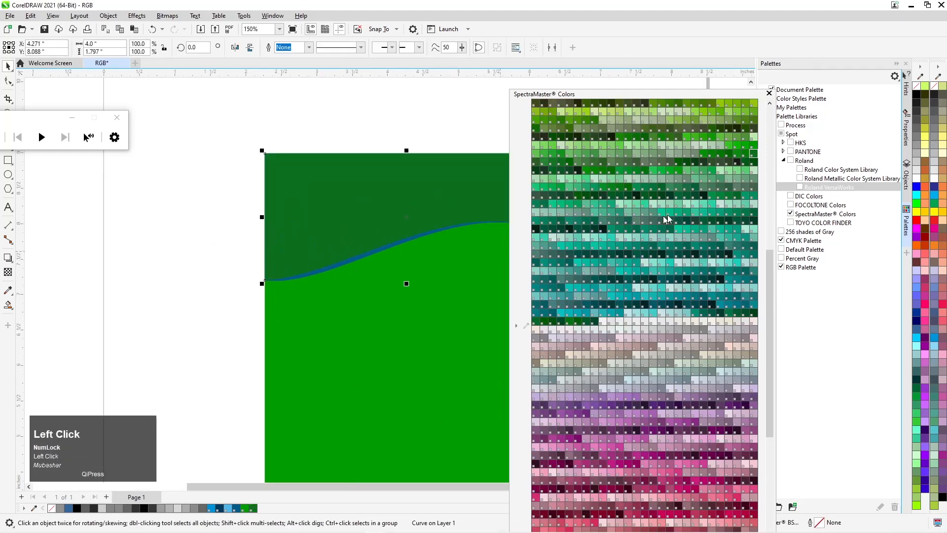
{"action": "left_click", "coordinate": [704, 197]}
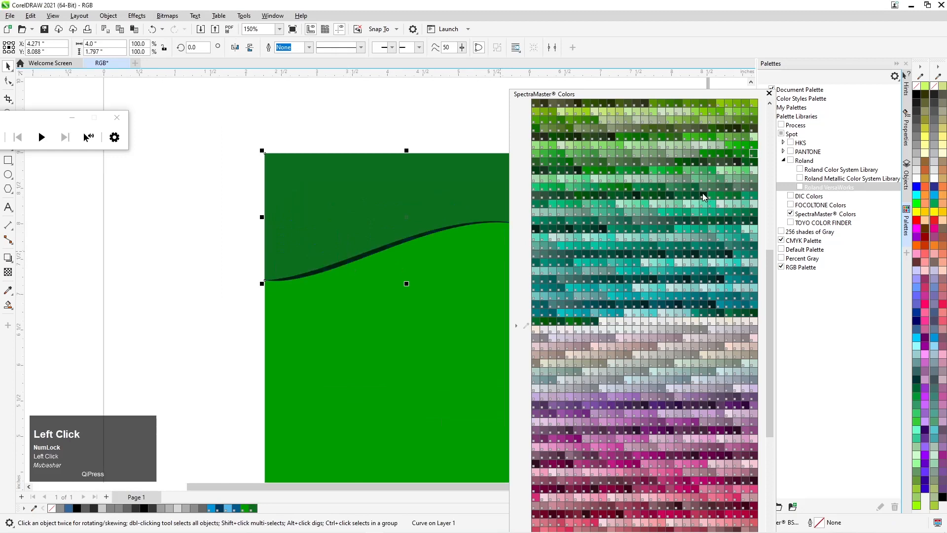
{"action": "scroll", "coordinate": [313, 205], "scroll_direction": "up", "scroll_amount": 2}
Step: Select all three shapes, browse the remaining SpectraMaster swatches, and dock that palette beside the CMYK and RGB palettes
{"action": "left_click_drag", "start_coordinate": [195, 140], "coordinate": [454, 395]}
{"action": "left_click_drag", "start_coordinate": [770, 292], "coordinate": [762, 456]}
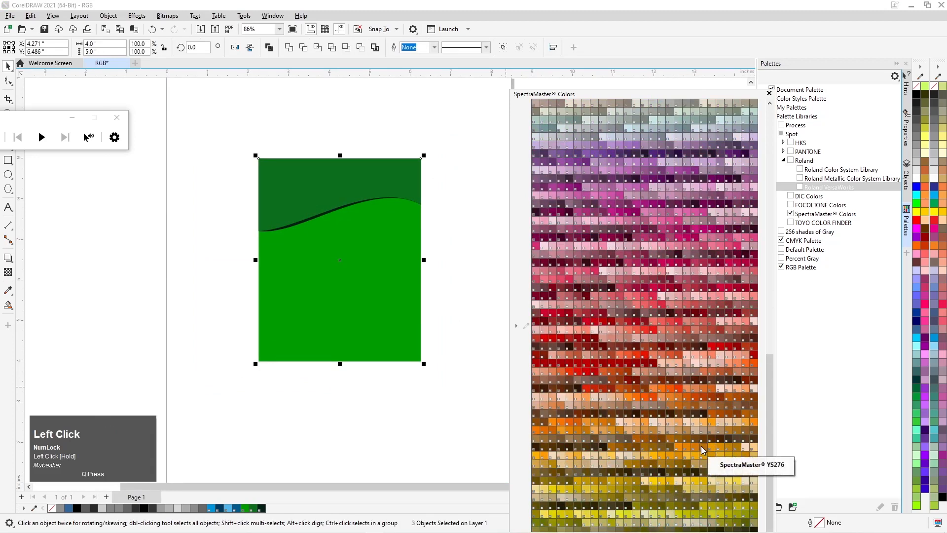
{"action": "left_click", "coordinate": [314, 283]}
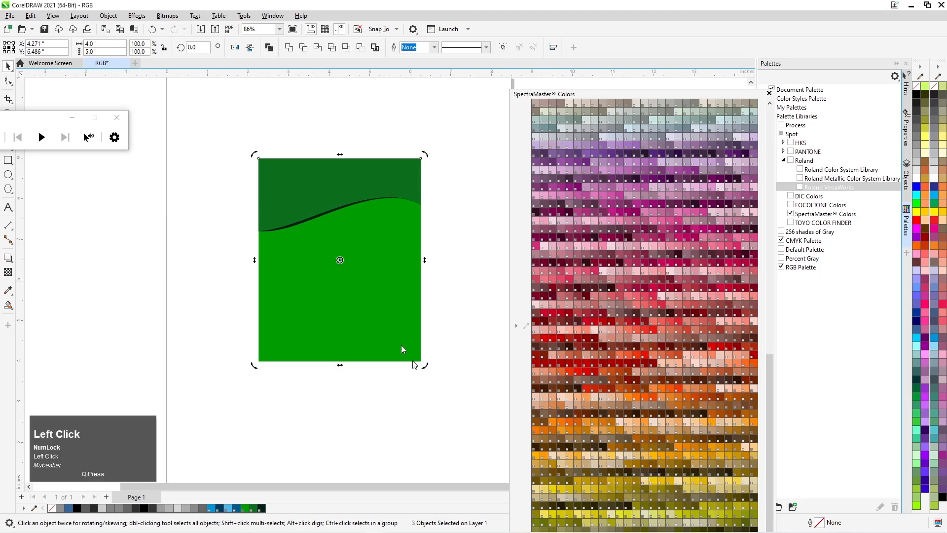
{"action": "left_click_drag", "start_coordinate": [695, 93], "coordinate": [650, 98]}
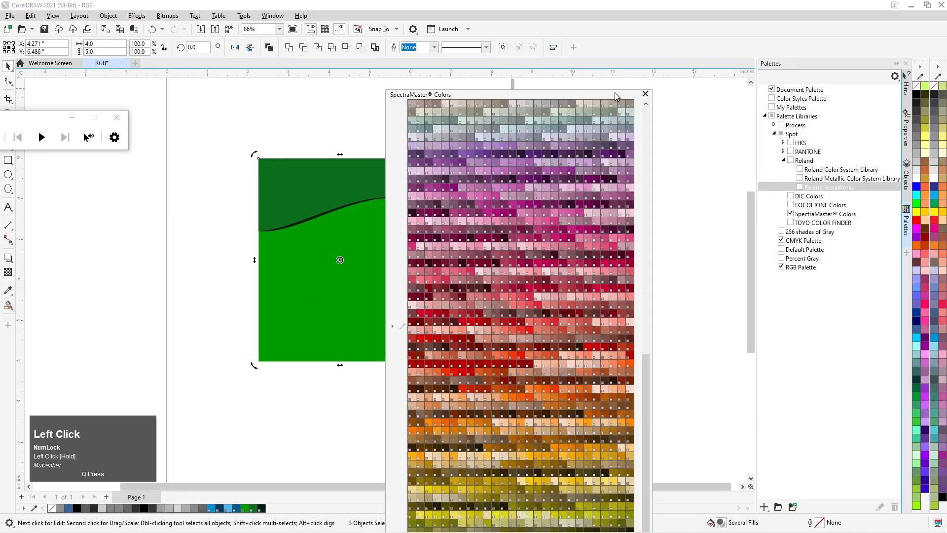
{"action": "left_click_drag", "start_coordinate": [427, 93], "coordinate": [942, 139]}
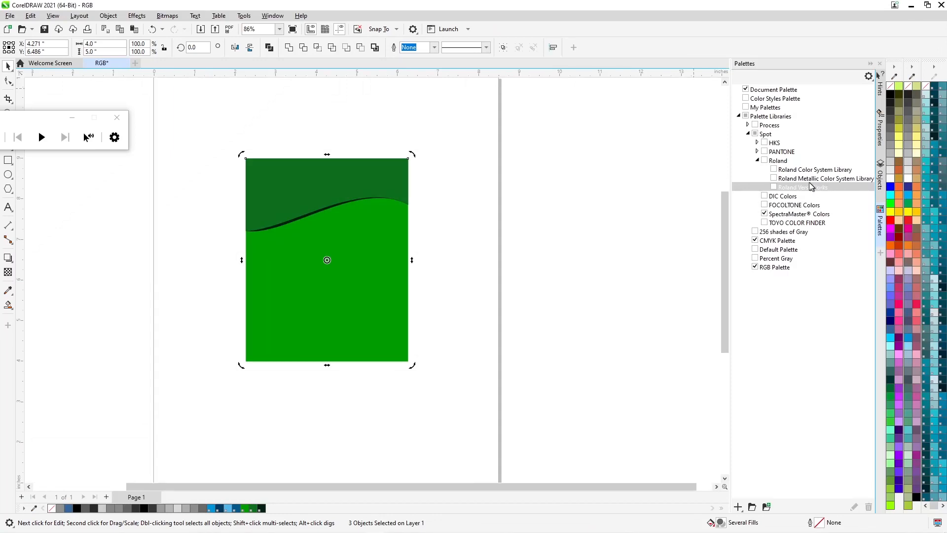
Step: Expand the HKS spot library, show the HKS E palette and float it widened beside the artwork
{"action": "left_click", "coordinate": [758, 143]}
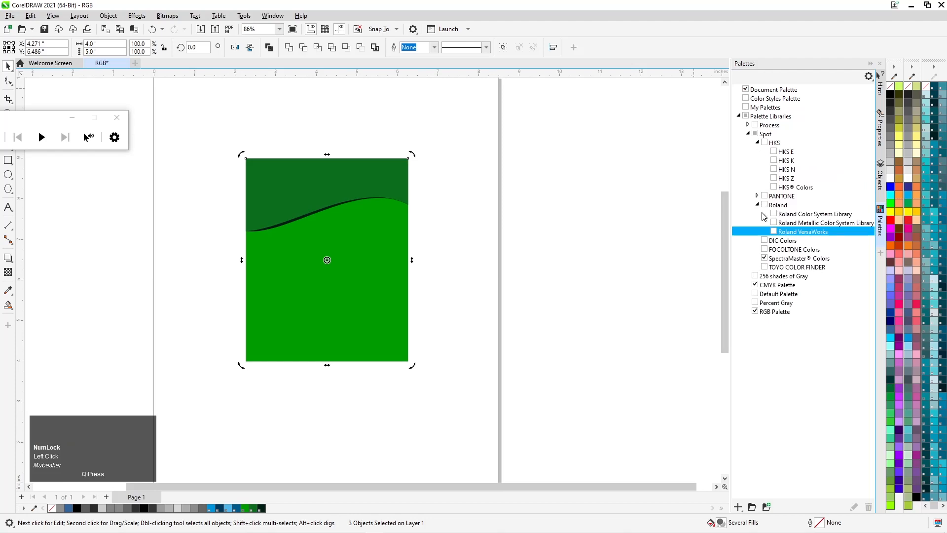
{"action": "left_click", "coordinate": [774, 153]}
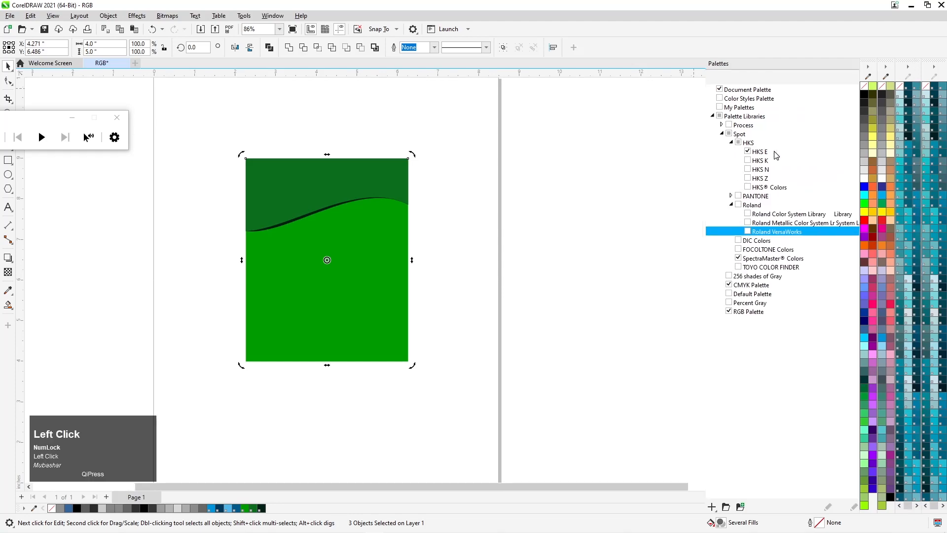
{"action": "left_click_drag", "start_coordinate": [938, 60], "coordinate": [728, 194]}
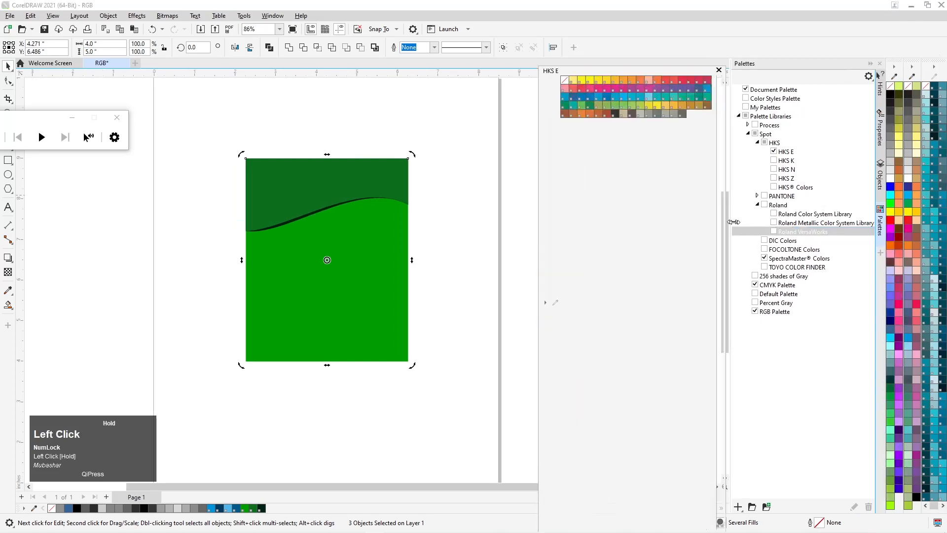
{"action": "left_click_drag", "start_coordinate": [643, 71], "coordinate": [612, 141]}
Step: Fill the base rectangle with HKS E orange and the upper wave shape with a lighter, yellowish HKS E orange
{"action": "left_click", "coordinate": [353, 246]}
{"action": "left_click", "coordinate": [415, 141]}
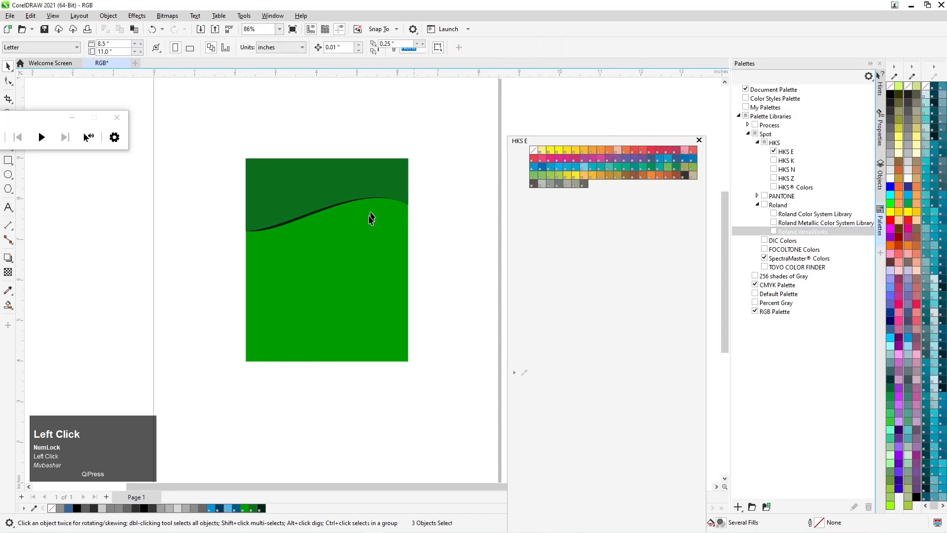
{"action": "left_click", "coordinate": [372, 218]}
{"action": "left_click", "coordinate": [608, 147]}
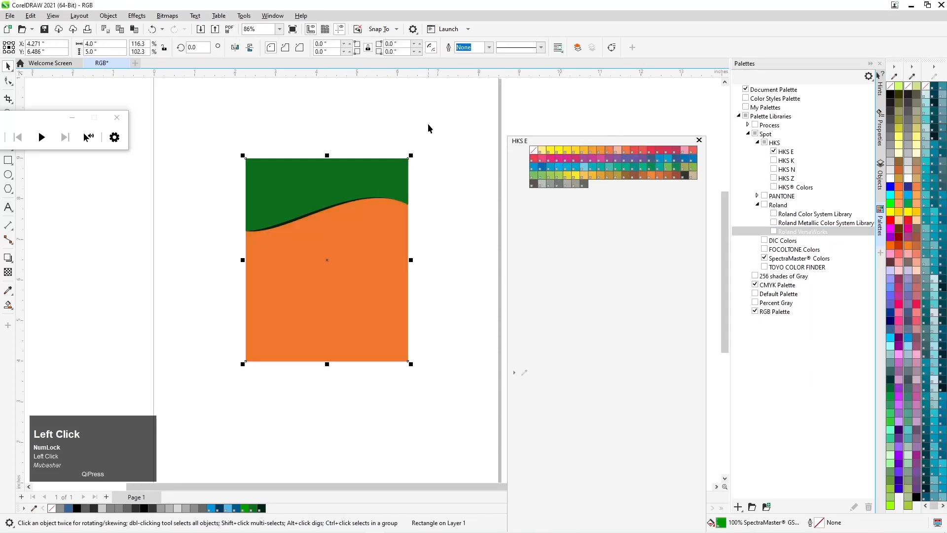
{"action": "left_click", "coordinate": [359, 170]}
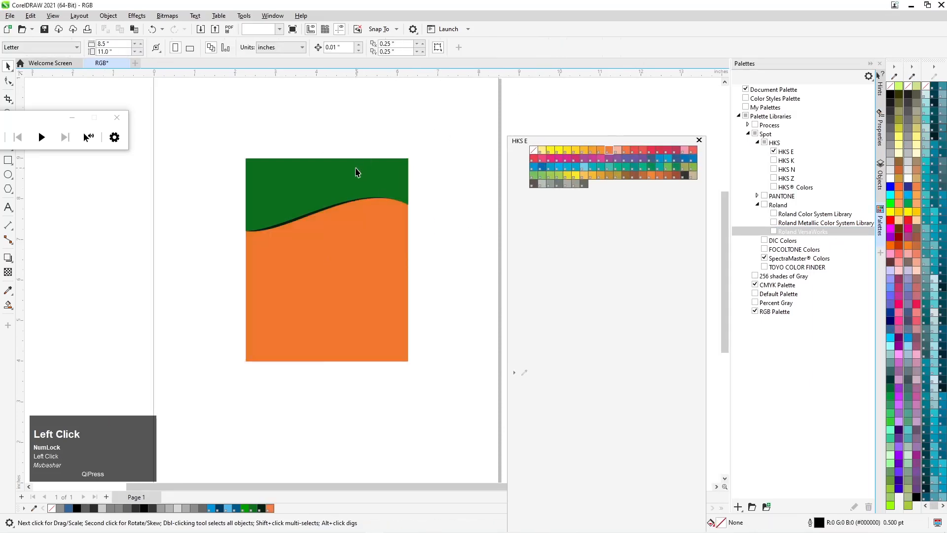
{"action": "left_click", "coordinate": [603, 155]}
{"action": "left_click", "coordinate": [410, 130]}
Step: Fill the rear wave strip with HKS 06 E, and replace that with the brighter yellow HKS 05 E
{"action": "scroll", "coordinate": [306, 208], "scroll_direction": "up", "scroll_amount": 4}
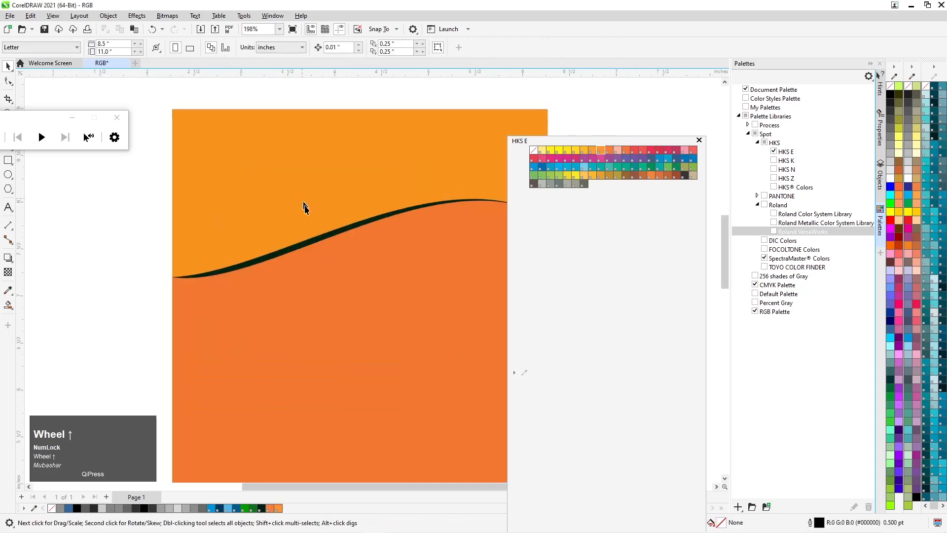
{"action": "left_click", "coordinate": [316, 242]}
{"action": "scroll", "coordinate": [161, 235], "scroll_direction": "down", "scroll_amount": 1}
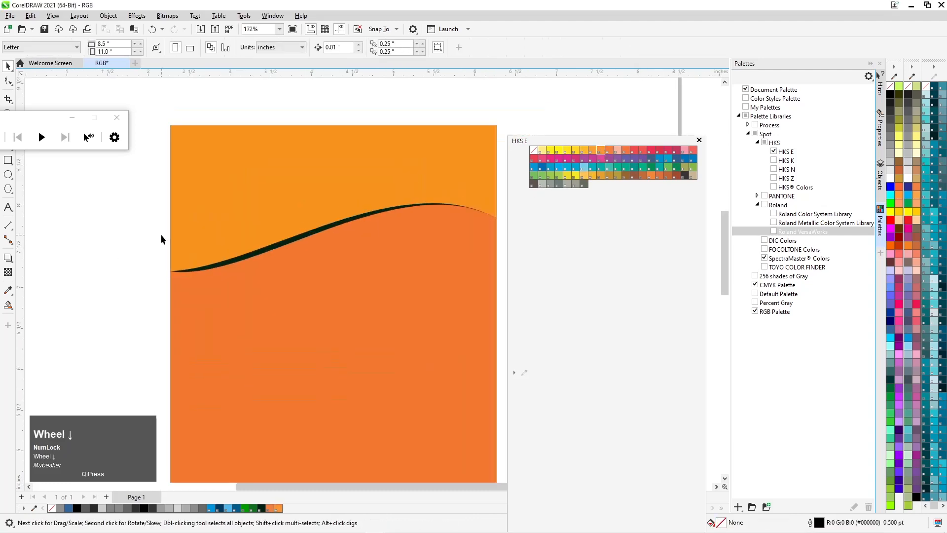
{"action": "left_click", "coordinate": [228, 262]}
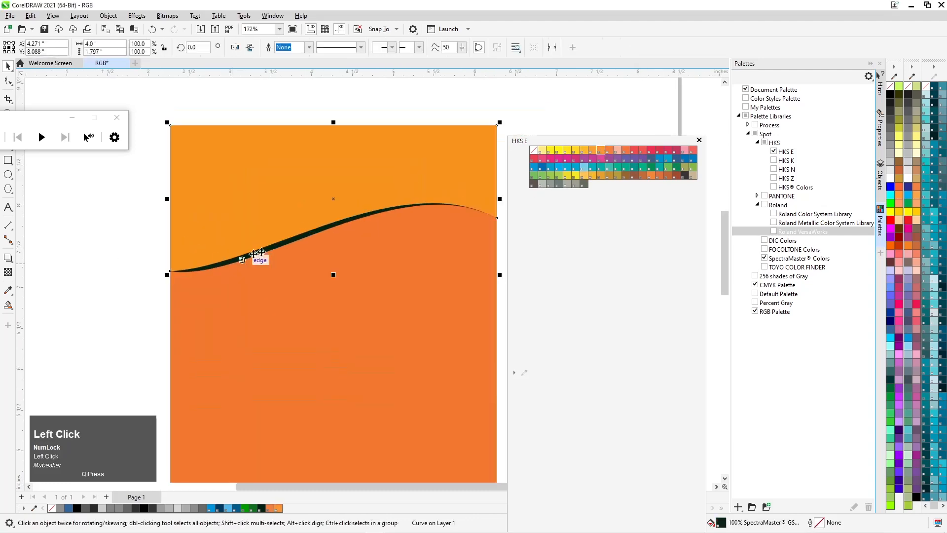
{"action": "left_click", "coordinate": [595, 151]}
{"action": "left_click", "coordinate": [575, 150]}
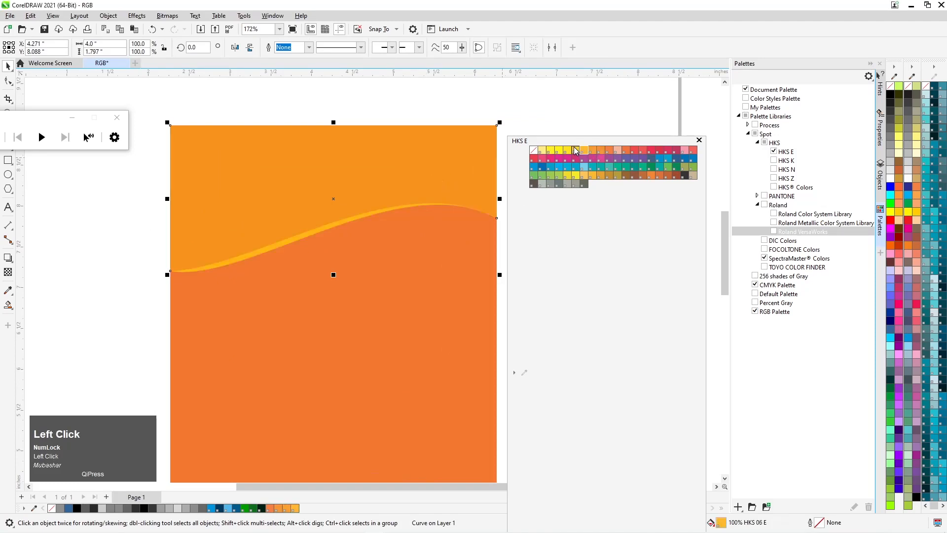
{"action": "left_click", "coordinate": [568, 151]}
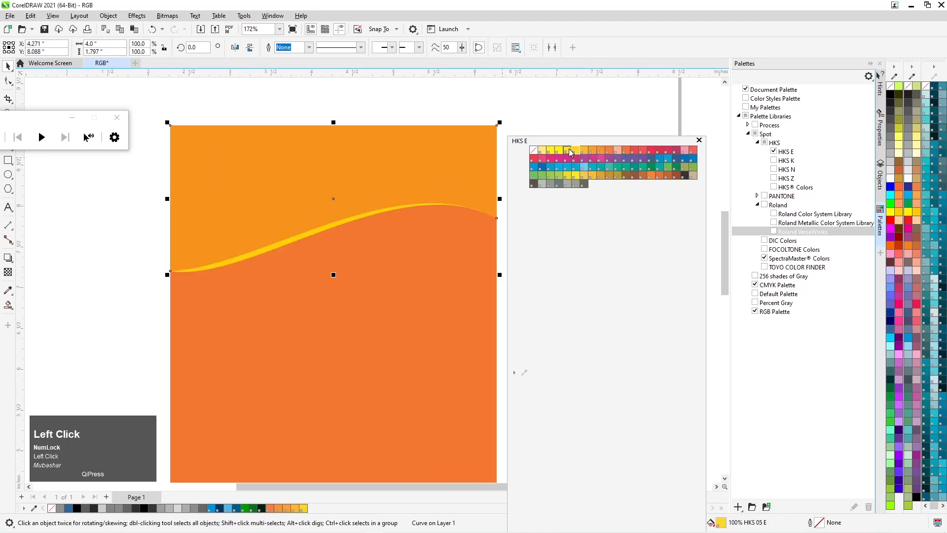
{"action": "scroll", "coordinate": [355, 168], "scroll_direction": "down", "scroll_amount": 2}
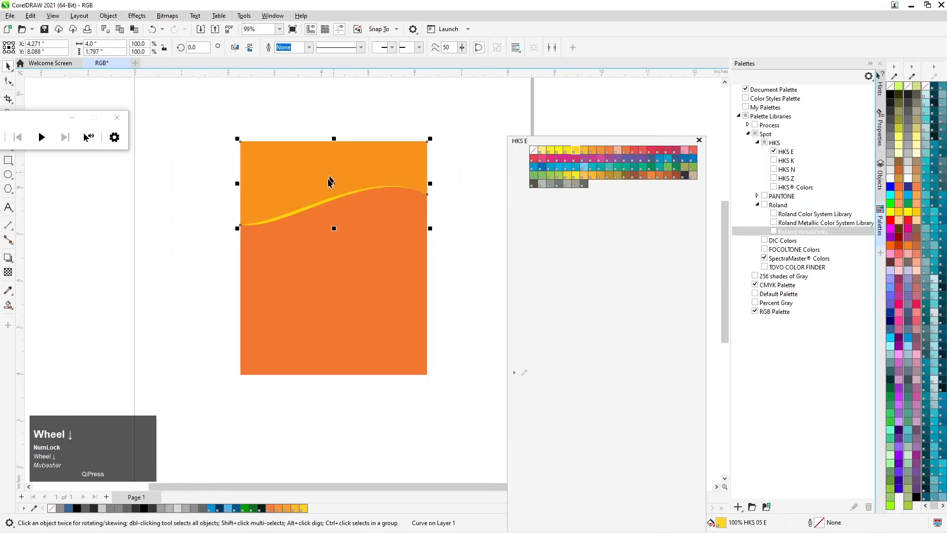
{"action": "scroll", "coordinate": [341, 173], "scroll_direction": "up", "scroll_amount": 1}
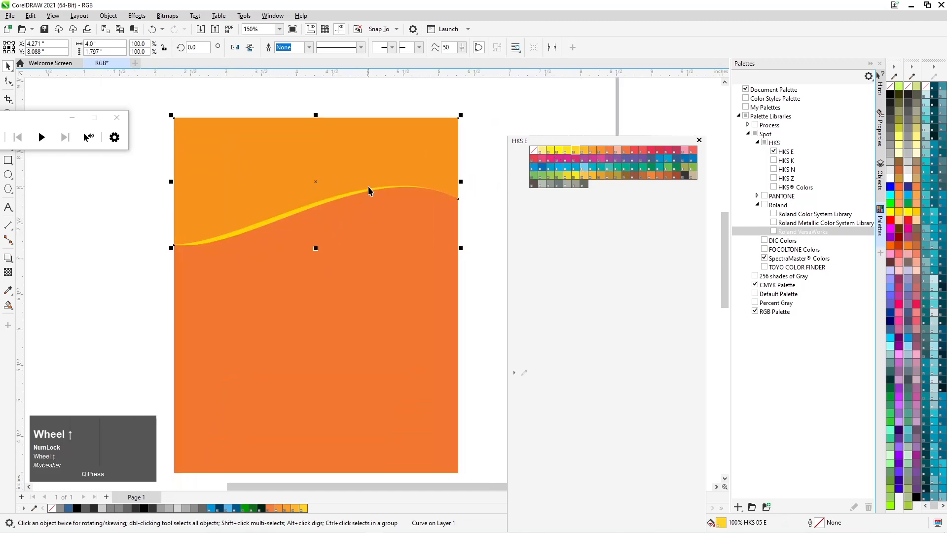
Step: Fill the rear wave strip with an HKS E purple and the upper wave shape with yellow HKS 05 E
{"action": "left_click", "coordinate": [585, 158]}
{"action": "scroll", "coordinate": [235, 197], "scroll_direction": "up", "scroll_amount": 1}
{"action": "left_click", "coordinate": [324, 164]}
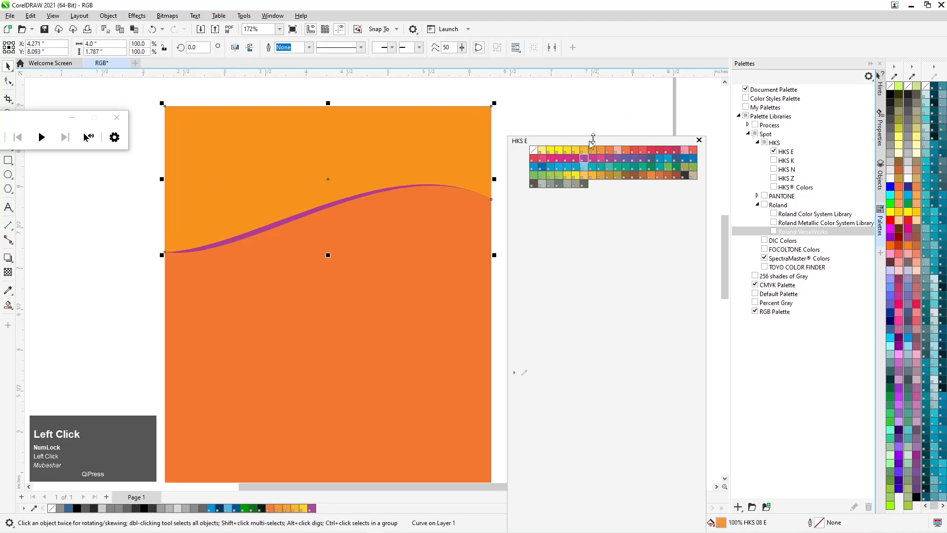
{"action": "left_click", "coordinate": [576, 150]}
{"action": "scroll", "coordinate": [271, 210], "scroll_direction": "down", "scroll_amount": 3}
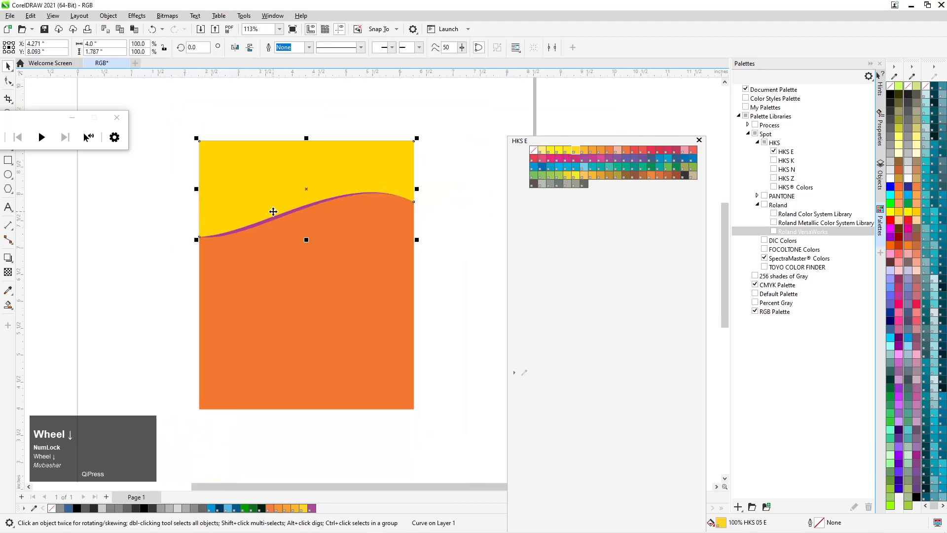
{"action": "scroll", "coordinate": [272, 210], "scroll_direction": "up", "scroll_amount": 4}
{"action": "scroll", "coordinate": [265, 216], "scroll_direction": "down", "scroll_amount": 2}
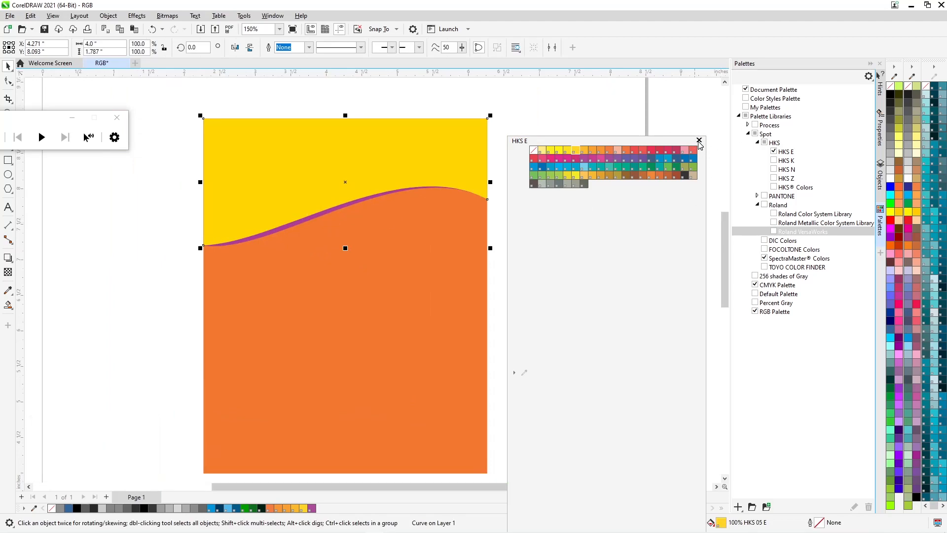
Step: Hide the HKS E palette and collapse the Spot library in the palette list
{"action": "left_click", "coordinate": [699, 141]}
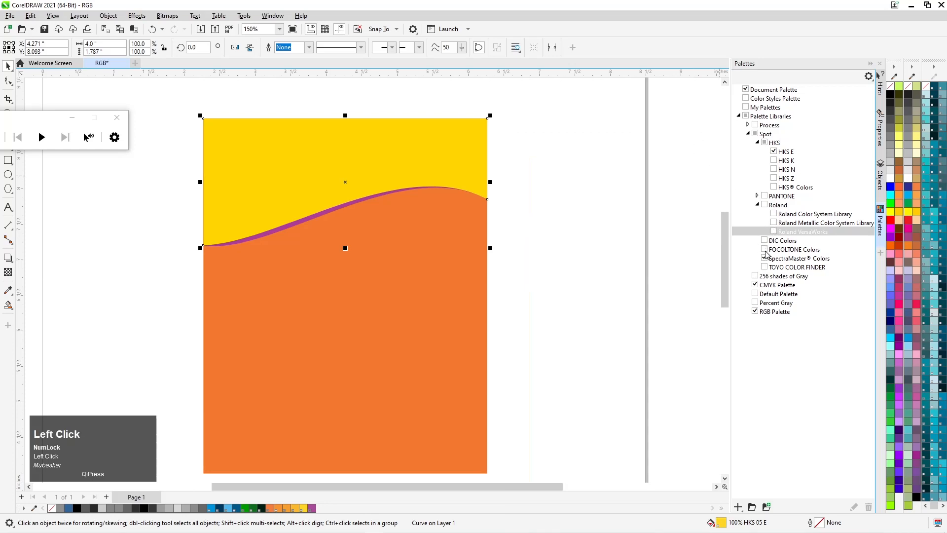
{"action": "left_click", "coordinate": [774, 152]}
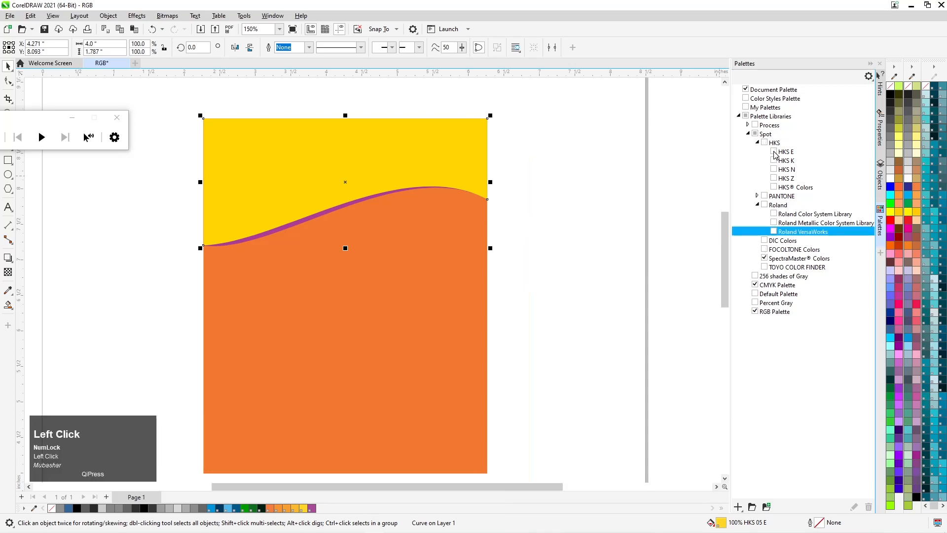
{"action": "left_click", "coordinate": [747, 134]}
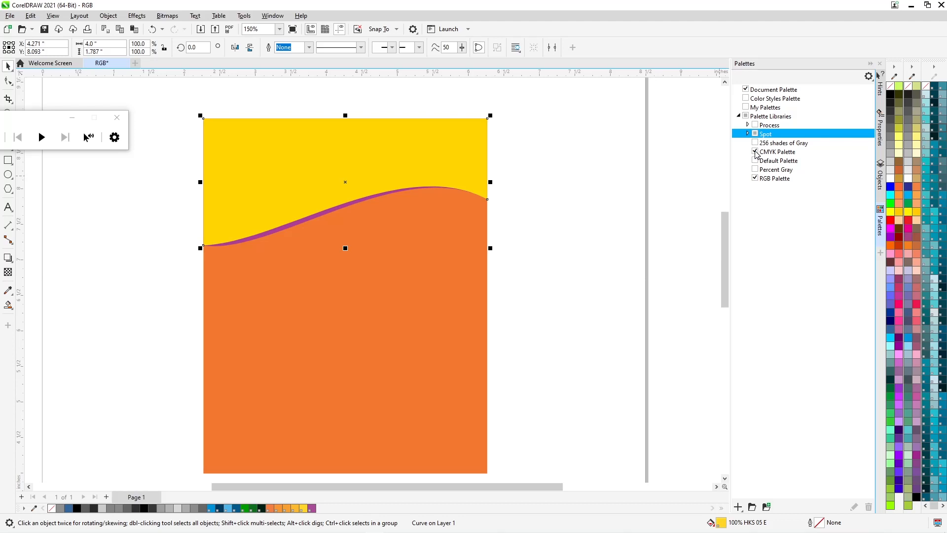
{"action": "left_click", "coordinate": [598, 190]}
{"action": "left_click", "coordinate": [443, 161]}
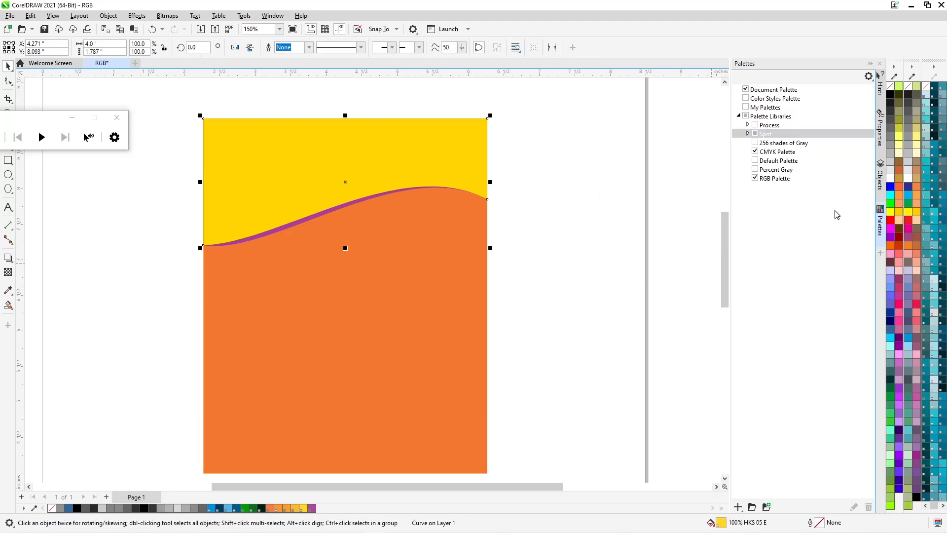
{"action": "left_click", "coordinate": [554, 204]}
{"action": "left_click", "coordinate": [404, 174]}
Step: Draw a horizontal bar about 4.56 by 0.556 in across the lower orange area and fill it with CMYK red (M100 Y100)
{"action": "left_click", "coordinate": [8, 160]}
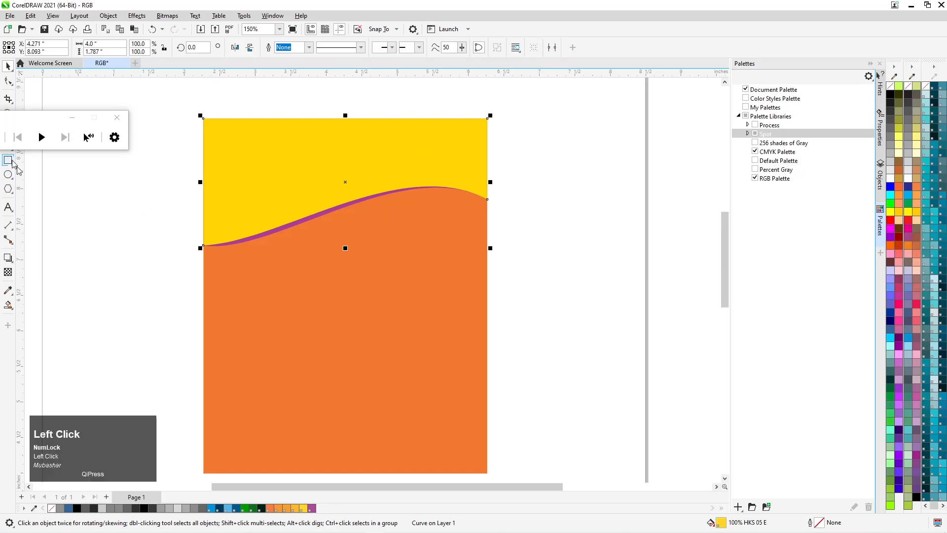
{"action": "left_click_drag", "start_coordinate": [186, 302], "coordinate": [510, 342]}
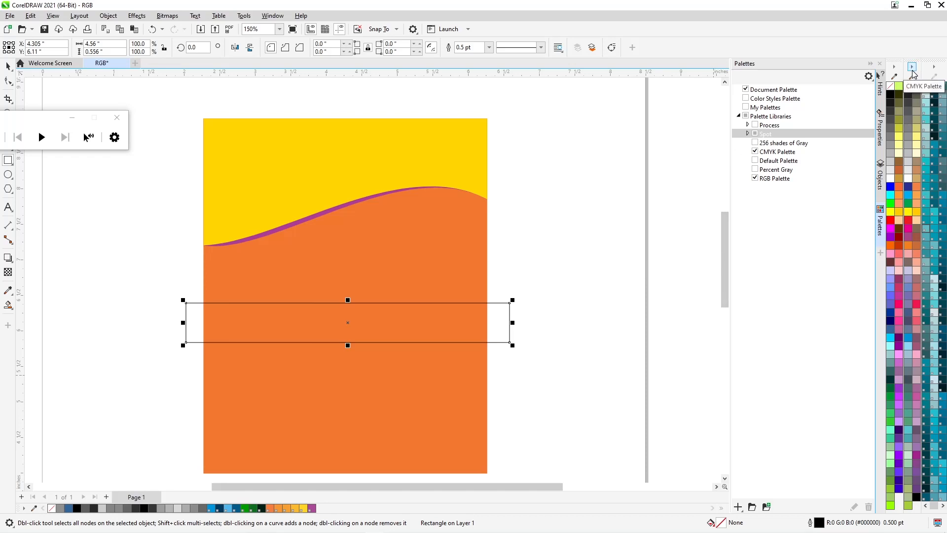
{"action": "left_click", "coordinate": [786, 283]}
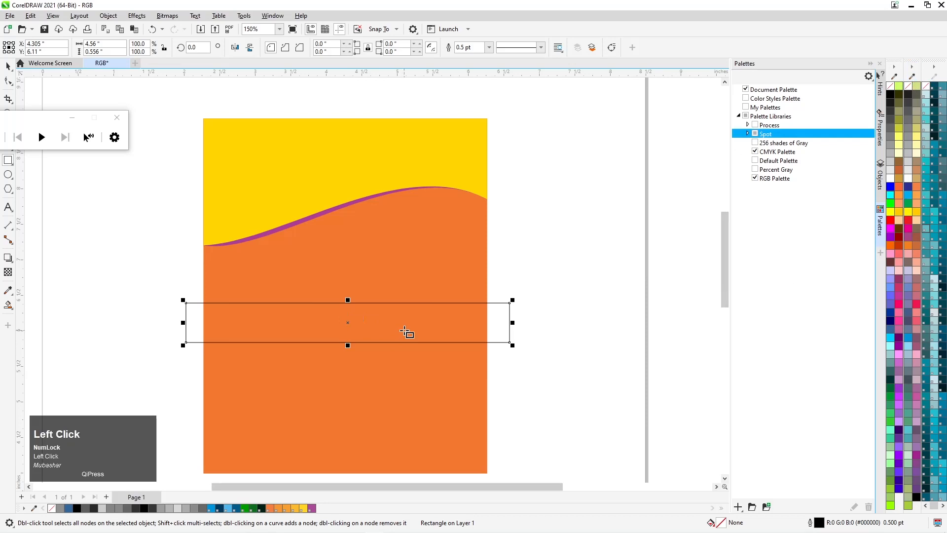
{"action": "left_click", "coordinate": [404, 329]}
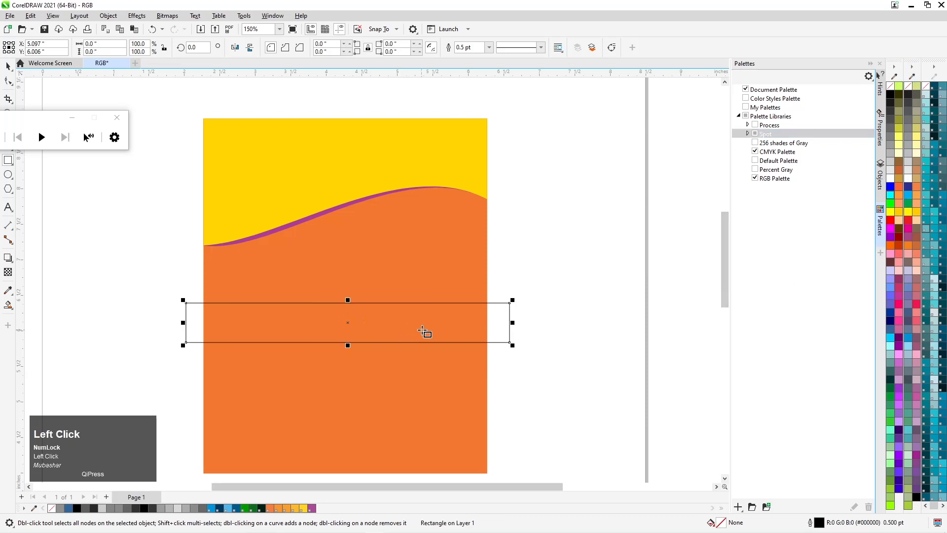
{"action": "left_click", "coordinate": [907, 220]}
{"action": "left_click", "coordinate": [8, 66]}
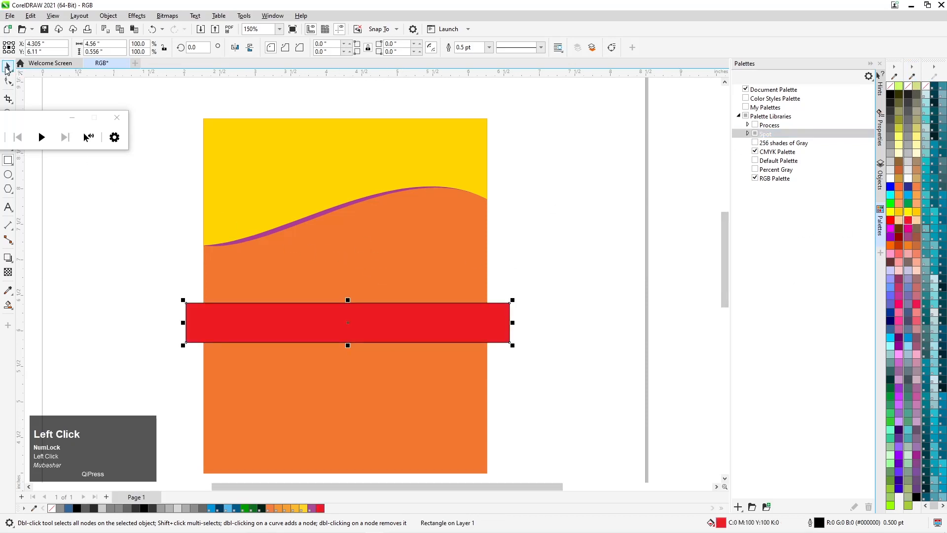
Step: Fill the base rectangle behind the bar with pure red from the RGB palette
{"action": "left_click", "coordinate": [437, 260]}
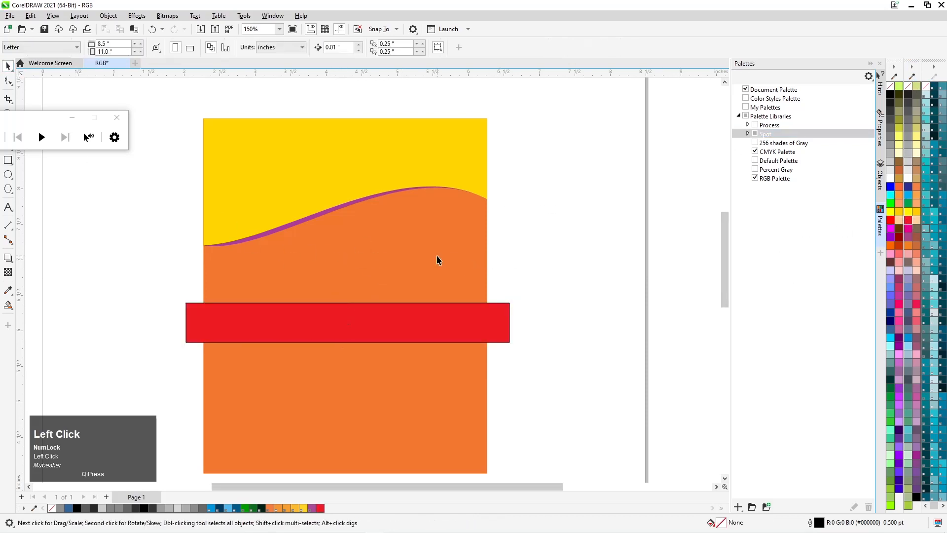
{"action": "left_click", "coordinate": [891, 220]}
{"action": "left_click", "coordinate": [617, 245]}
Step: Remove the outline from the CMYK red bar and shift the bar slightly down
{"action": "left_click", "coordinate": [433, 314]}
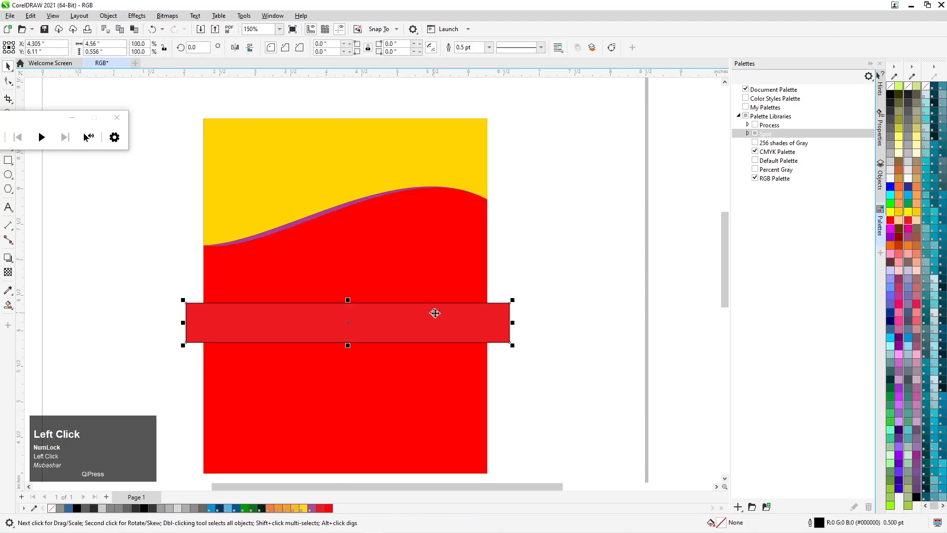
{"action": "right_click", "coordinate": [891, 86]}
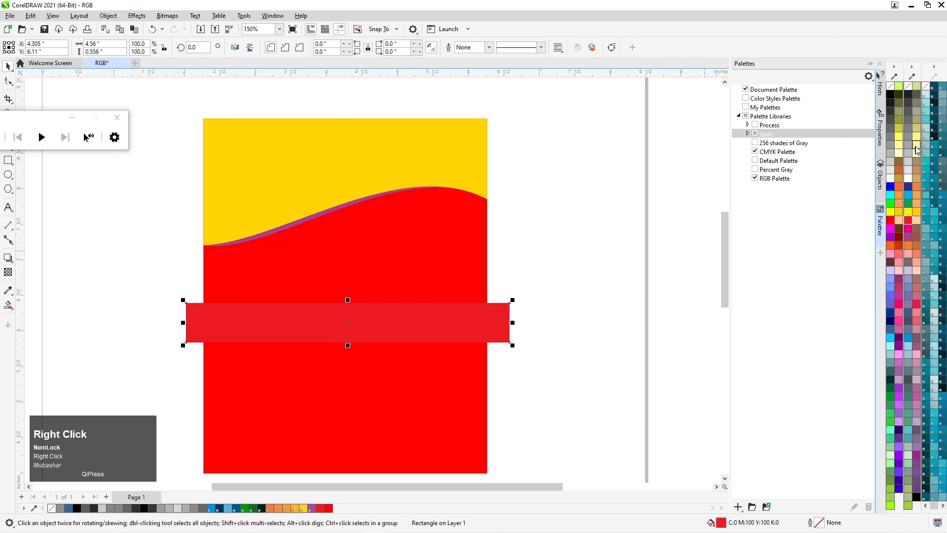
{"action": "left_click", "coordinate": [552, 295]}
{"action": "left_click_drag", "start_coordinate": [495, 317], "coordinate": [491, 318]}
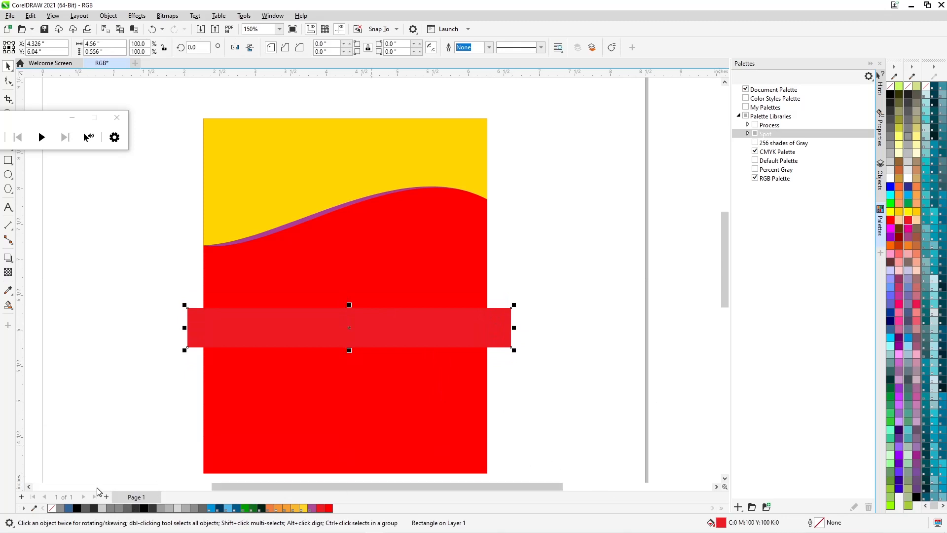
{"action": "left_click", "coordinate": [7, 290]}
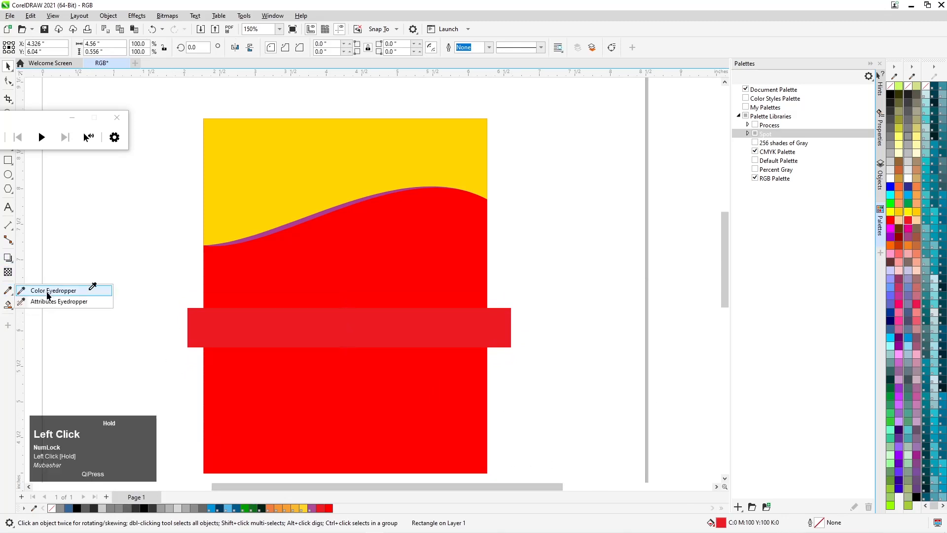
{"action": "left_click", "coordinate": [47, 294]}
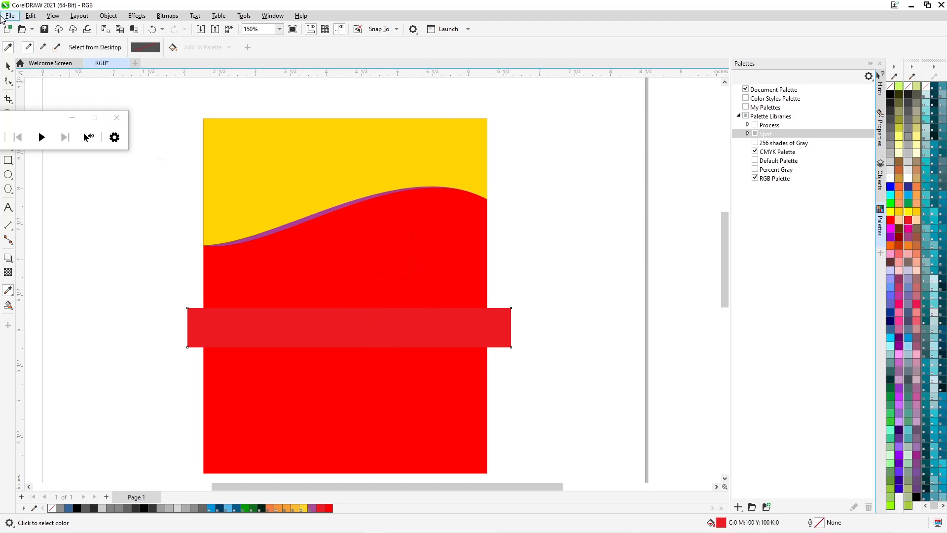
{"action": "left_click", "coordinate": [7, 66]}
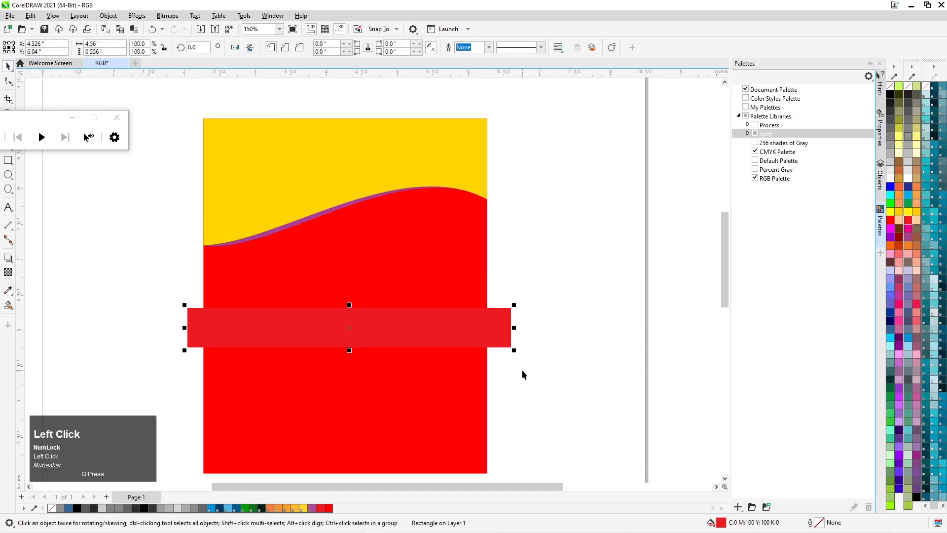
{"action": "left_click_drag", "start_coordinate": [475, 330], "coordinate": [476, 340]}
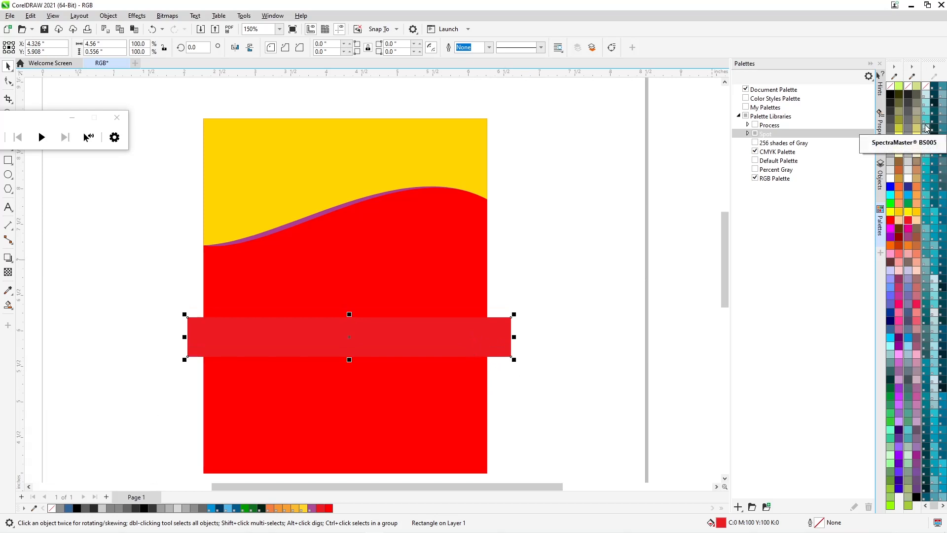
Step: Hide the CMYK palette and collapse the Palettes docker to free up drawing space
{"action": "left_click", "coordinate": [756, 152]}
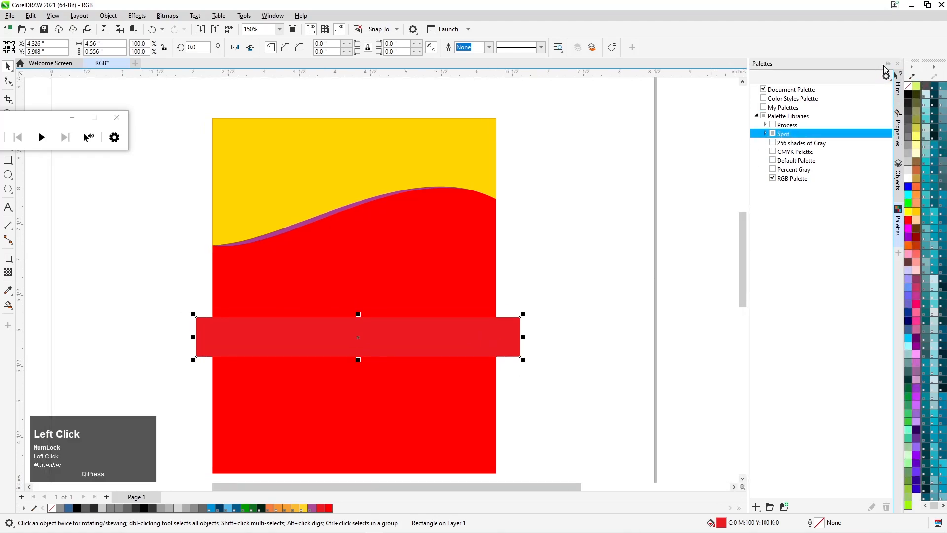
{"action": "left_click", "coordinate": [889, 65]}
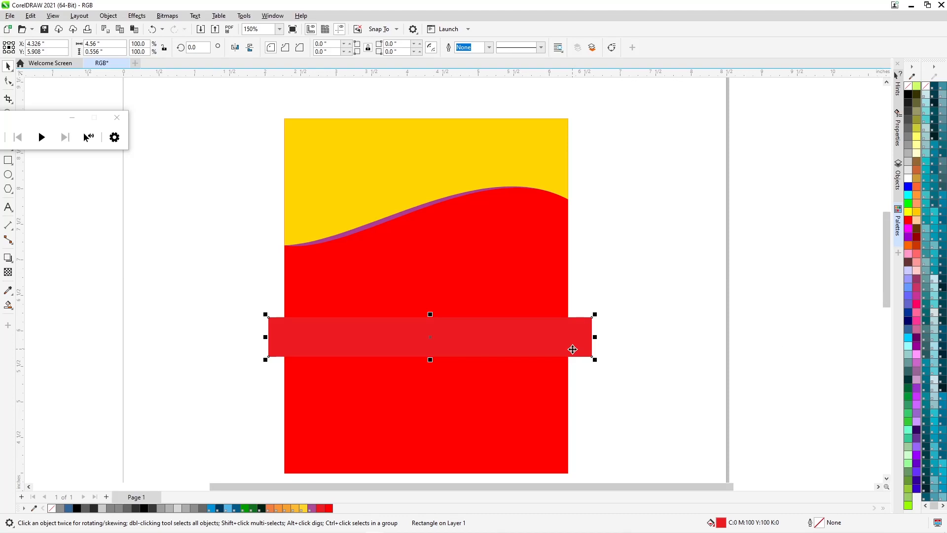
Step: Move the CMYK red bar off the design to its right, straddling the page's edge level with the yellow wave shape
{"action": "left_click_drag", "start_coordinate": [510, 340], "coordinate": [482, 315]}
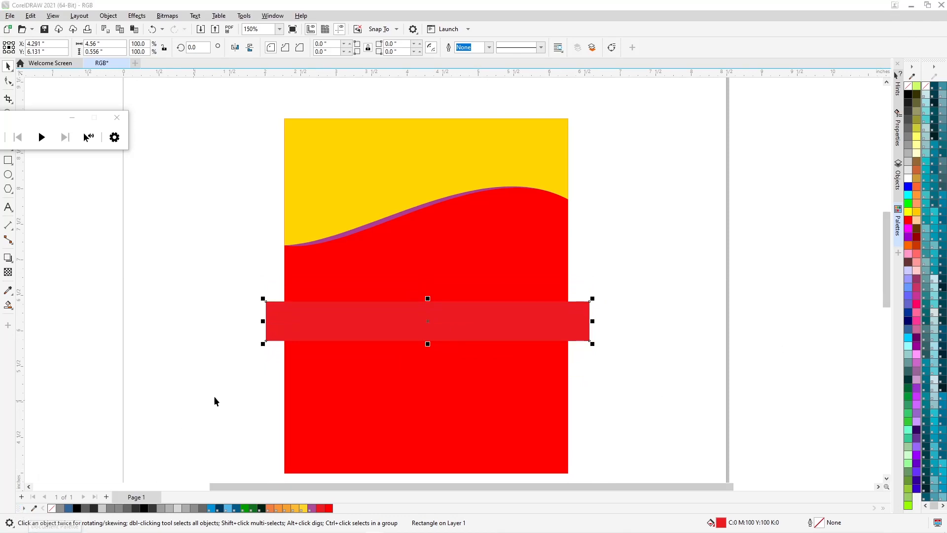
{"action": "left_click", "coordinate": [254, 382]}
{"action": "left_click_drag", "start_coordinate": [410, 321], "coordinate": [706, 302]}
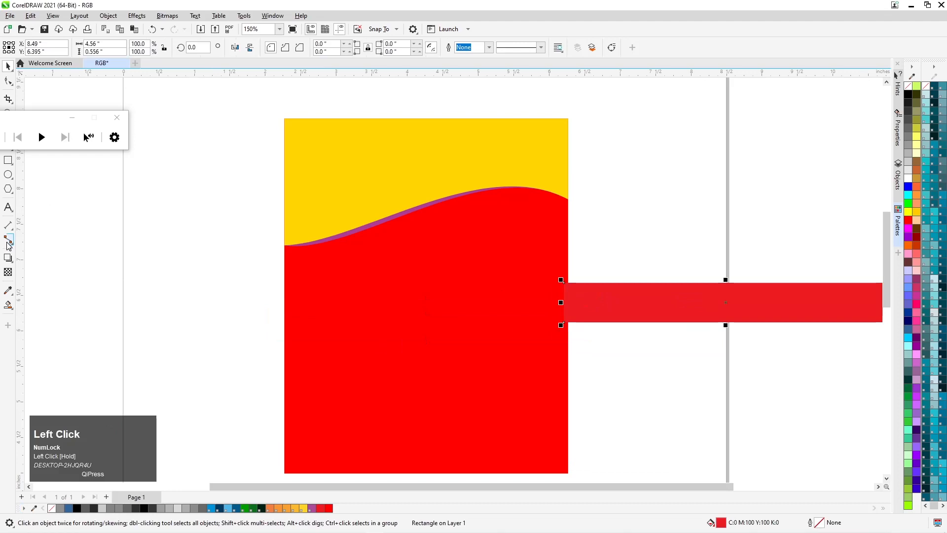
{"action": "left_click_drag", "start_coordinate": [8, 290], "coordinate": [54, 295]}
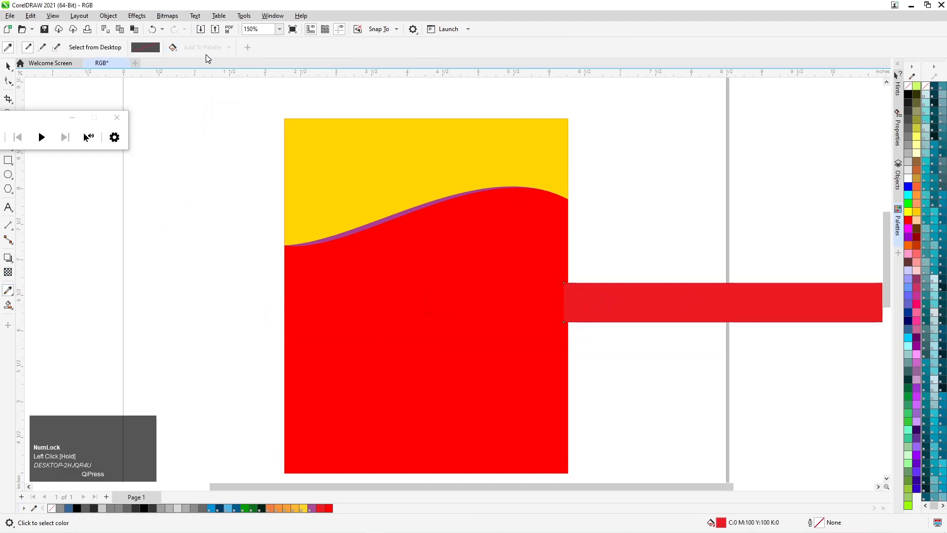
{"action": "left_click", "coordinate": [8, 66]}
{"action": "scroll", "coordinate": [317, 311], "scroll_direction": "down", "scroll_amount": 4}
{"action": "left_click_drag", "start_coordinate": [503, 311], "coordinate": [547, 225]}
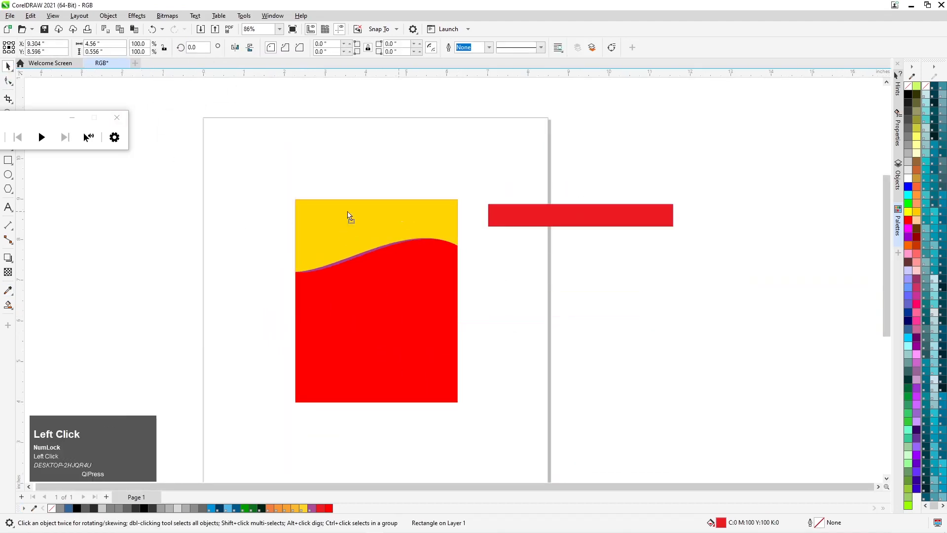
Step: Pull the yellow wave shape aside and delete both it and the purple wave strip, keeping the red base rectangle
{"action": "left_click_drag", "start_coordinate": [349, 215], "coordinate": [201, 220]}
{"action": "left_click_drag", "start_coordinate": [133, 165], "coordinate": [468, 318]}
{"action": "key", "text": "Delete"}
Step: Reposition the CMYK red bar beside the upper half of the red rectangle, centred at about X 9.03, Y 7.49 in
{"action": "left_click", "coordinate": [545, 232]}
{"action": "left_click_drag", "start_coordinate": [505, 220], "coordinate": [498, 320]}
{"action": "scroll", "coordinate": [446, 290], "scroll_direction": "up", "scroll_amount": 2}
{"action": "left_click_drag", "start_coordinate": [592, 316], "coordinate": [586, 232]}
Step: Draw an empty rectangle about 4.8 by 1.18 in just below the red bar, and select the bar
{"action": "left_click", "coordinate": [8, 160]}
{"action": "left_click_drag", "start_coordinate": [488, 297], "coordinate": [785, 370]}
{"action": "left_click", "coordinate": [7, 67]}
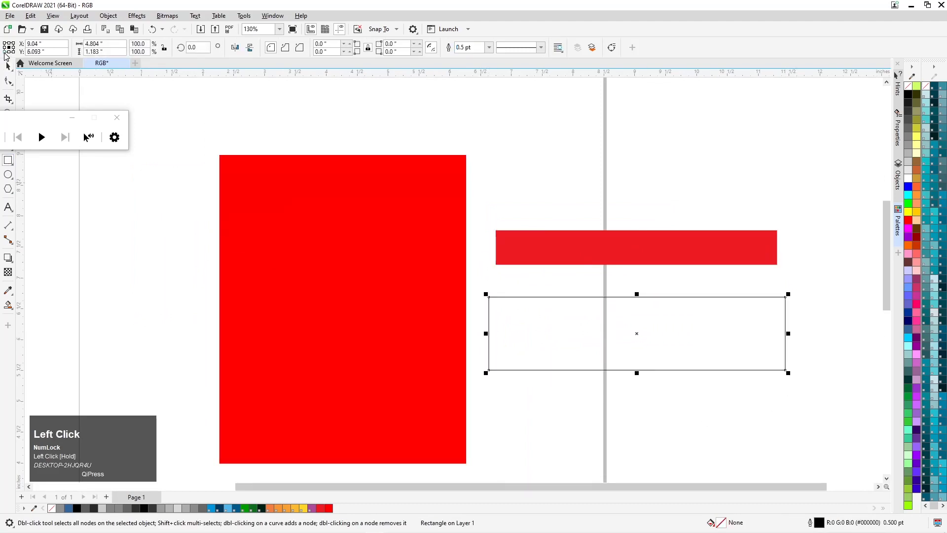
{"action": "left_click", "coordinate": [701, 258]}
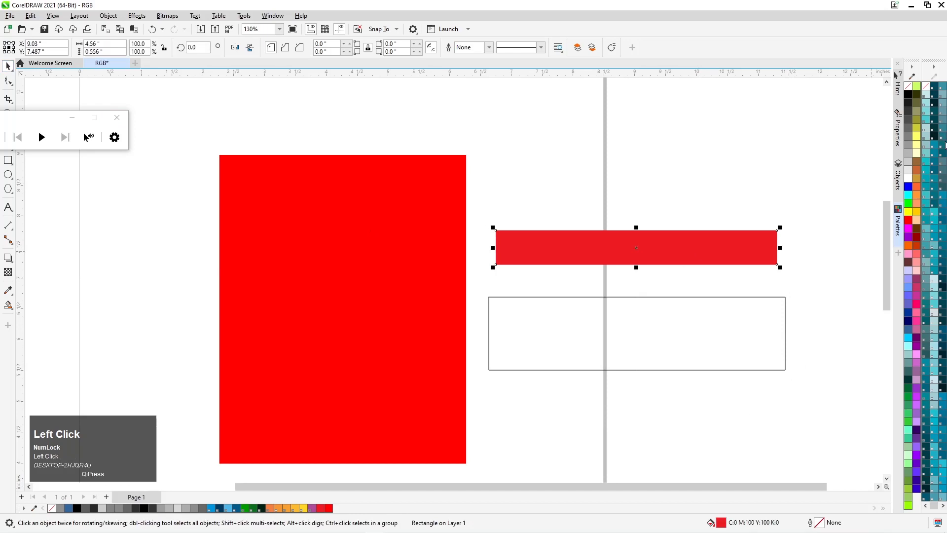
Step: Fill the red bar with the SpectraMaster BS107 teal and delete the large red rectangle
{"action": "left_click", "coordinate": [942, 144]}
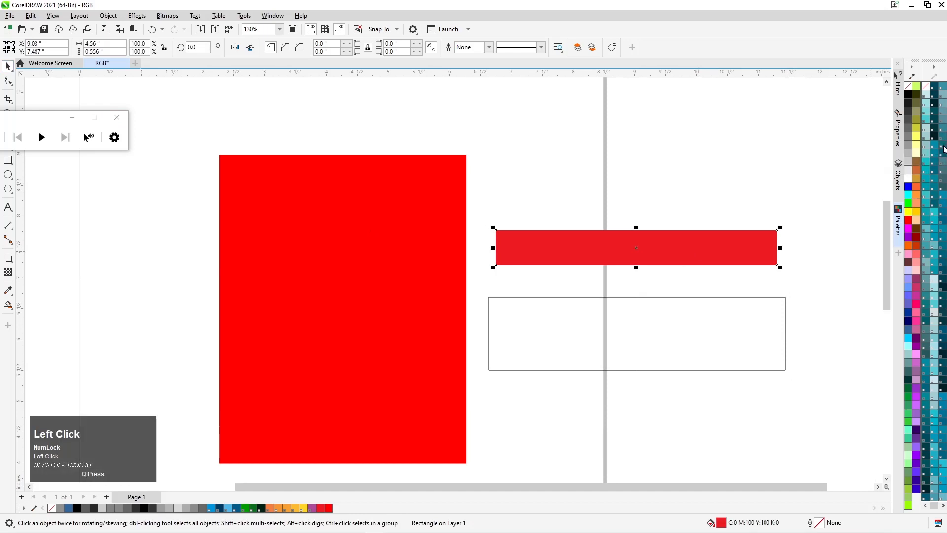
{"action": "left_click", "coordinate": [351, 282]}
{"action": "key", "text": "Delete"}
Step: Move the teal bar onto the left half of the page and the empty rectangle to about X 8.51, Y 6.96 in
{"action": "left_click_drag", "start_coordinate": [662, 256], "coordinate": [320, 291]}
{"action": "left_click_drag", "start_coordinate": [596, 311], "coordinate": [589, 257]}
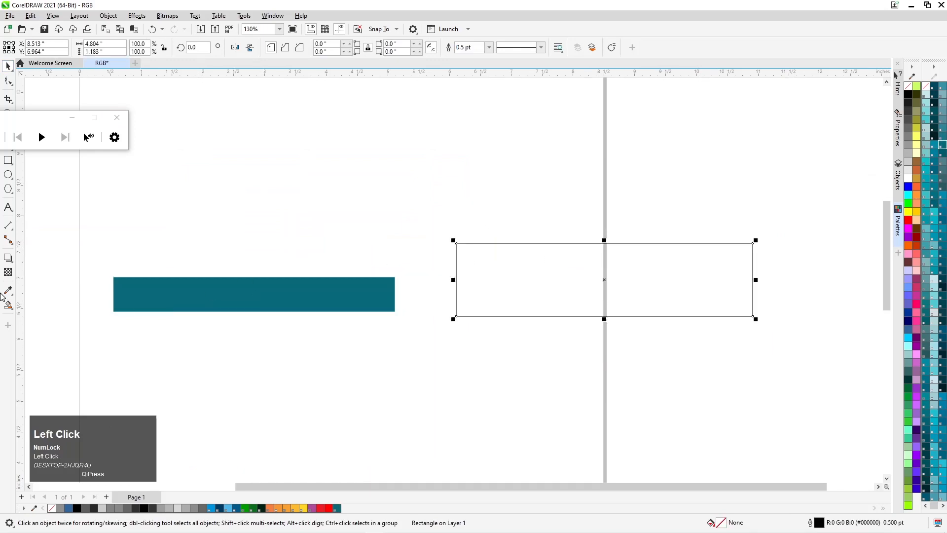
Step: Sample the bar's teal with the Color Eyedropper and add it to the RGB Palette
{"action": "left_click_drag", "start_coordinate": [8, 290], "coordinate": [39, 290]}
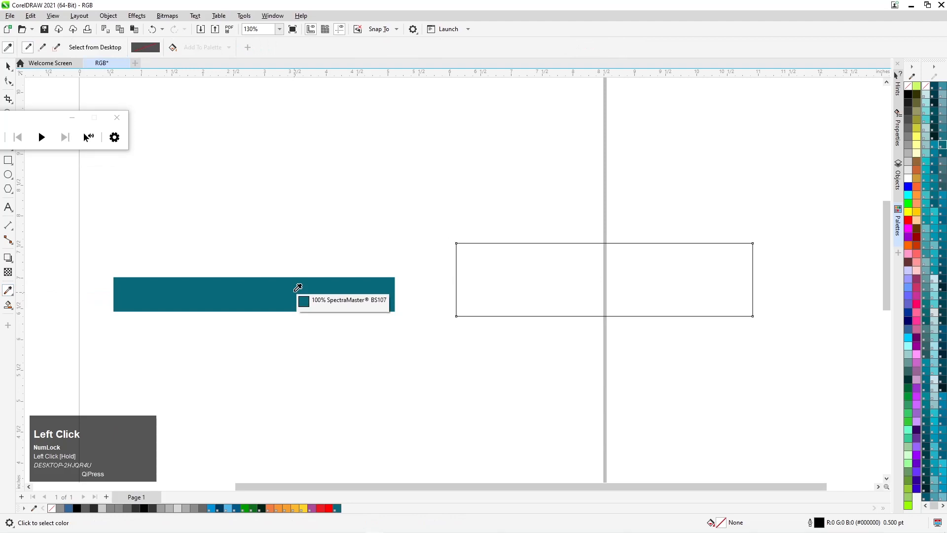
{"action": "left_click", "coordinate": [297, 290]}
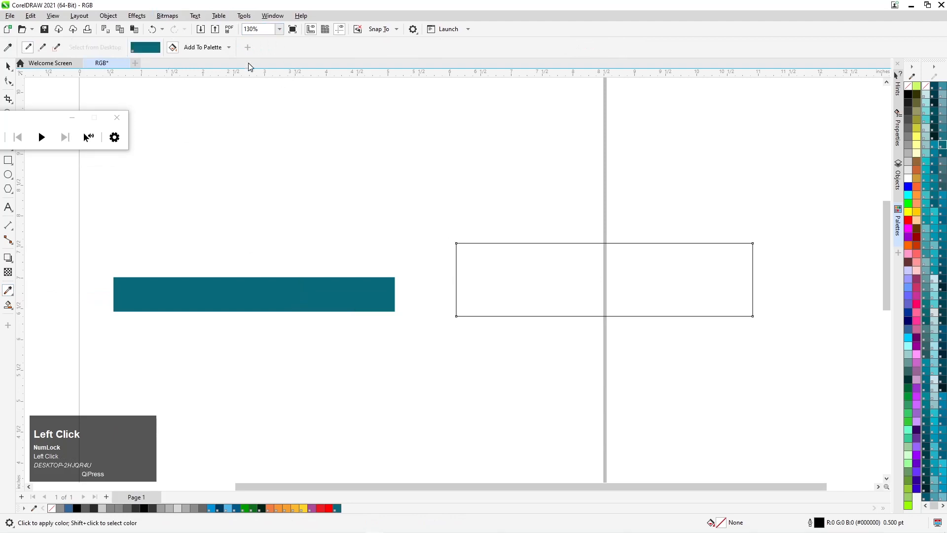
{"action": "left_click", "coordinate": [230, 47]}
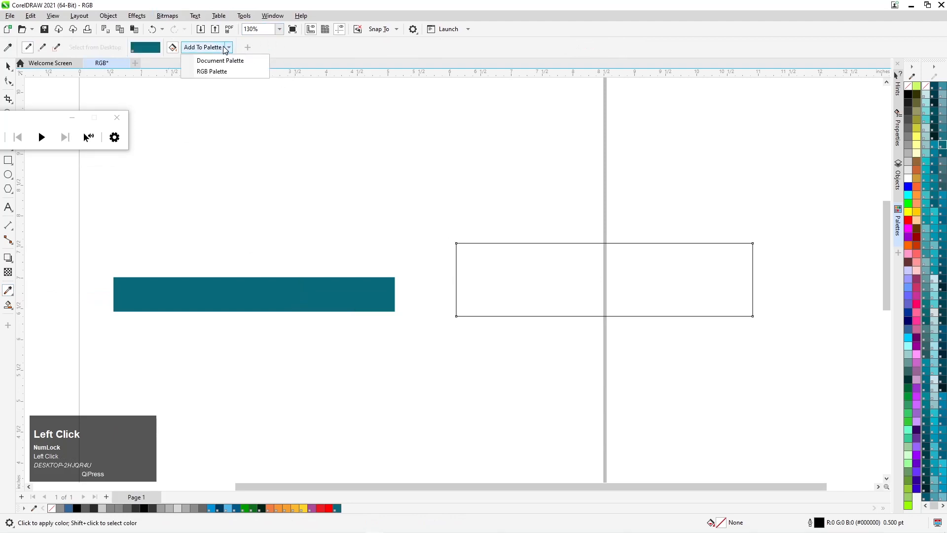
{"action": "left_click", "coordinate": [230, 72]}
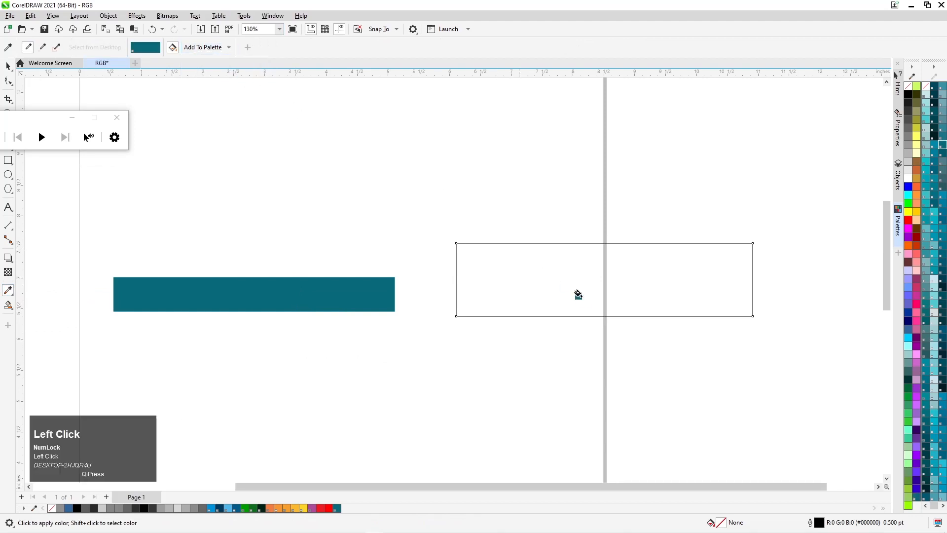
Step: Apply the sampled teal to the empty rectangle and undo that fill
{"action": "left_click", "coordinate": [565, 285]}
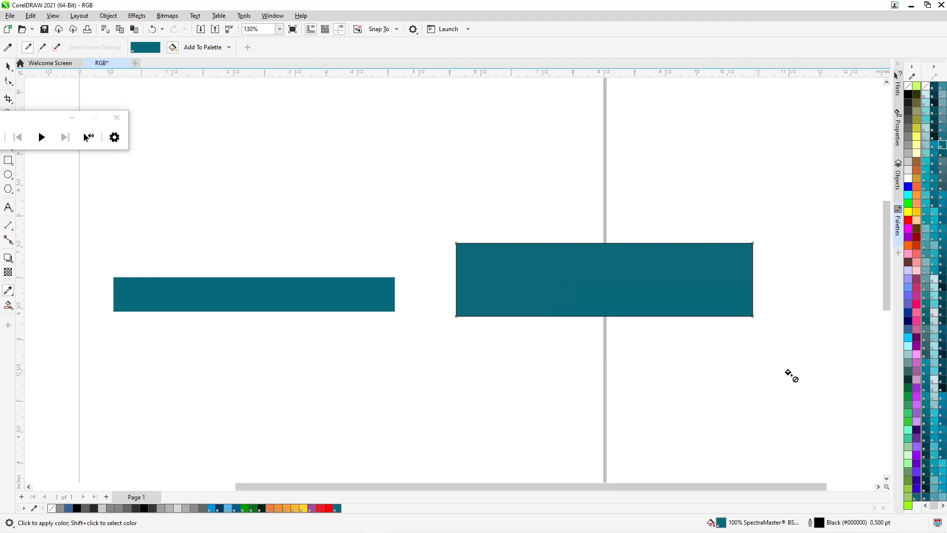
{"action": "key", "text": "ctrl+z"}
Step: Move the empty rectangle above the teal bar, centred at about X 3.81, Y 8.04 in
{"action": "left_click", "coordinate": [8, 66]}
{"action": "left_click_drag", "start_coordinate": [634, 243], "coordinate": [411, 198]}
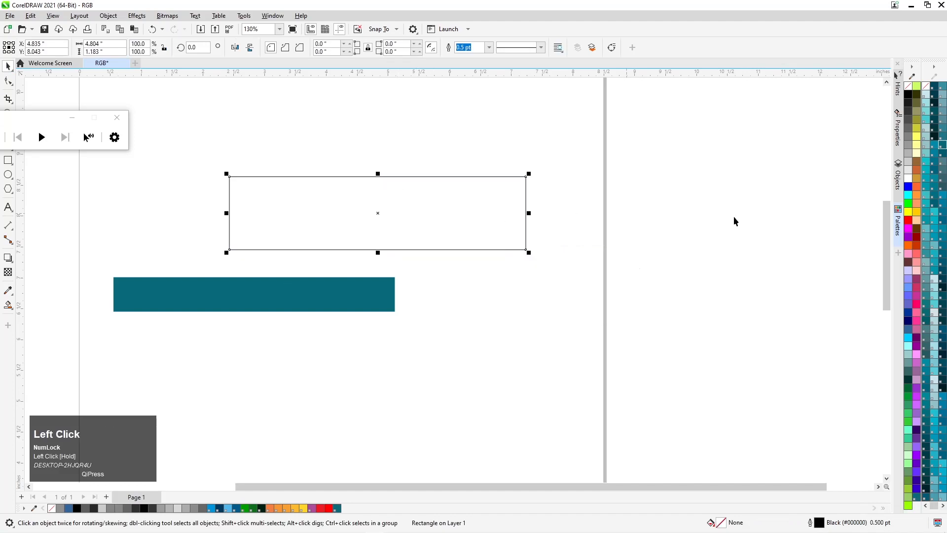
{"action": "left_click_drag", "start_coordinate": [439, 232], "coordinate": [376, 232]}
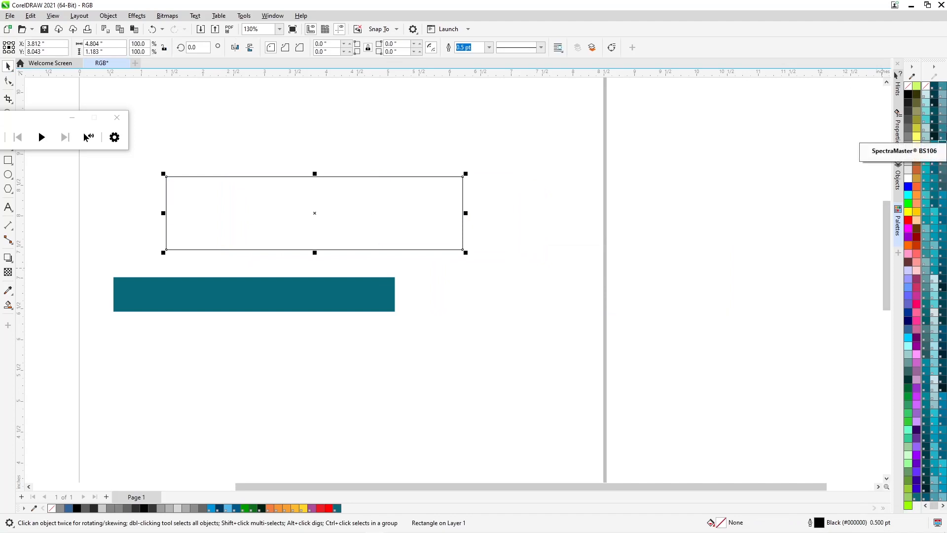
{"action": "key", "text": "ctrl"}
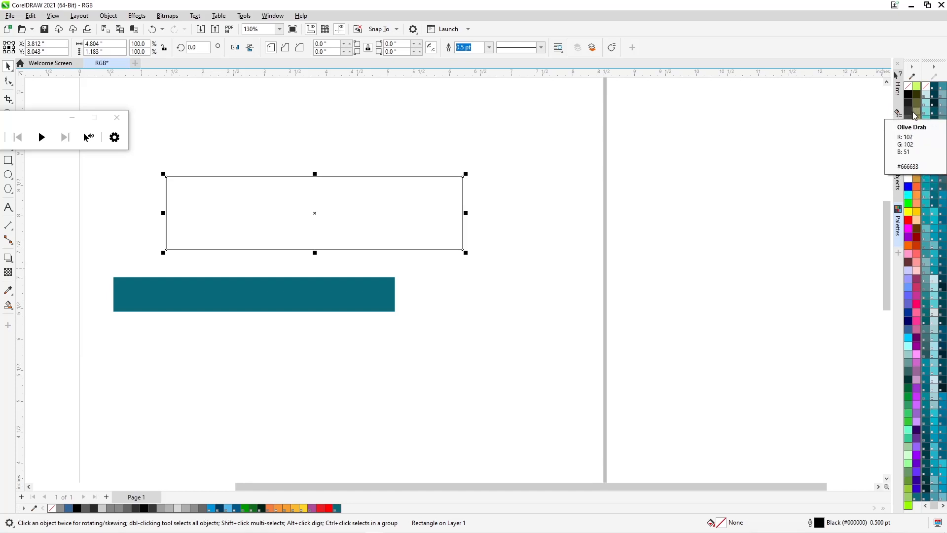
Step: Reduce the docked color palettes to 1 row and switch them back to 3 rows
{"action": "left_click", "coordinate": [913, 71]}
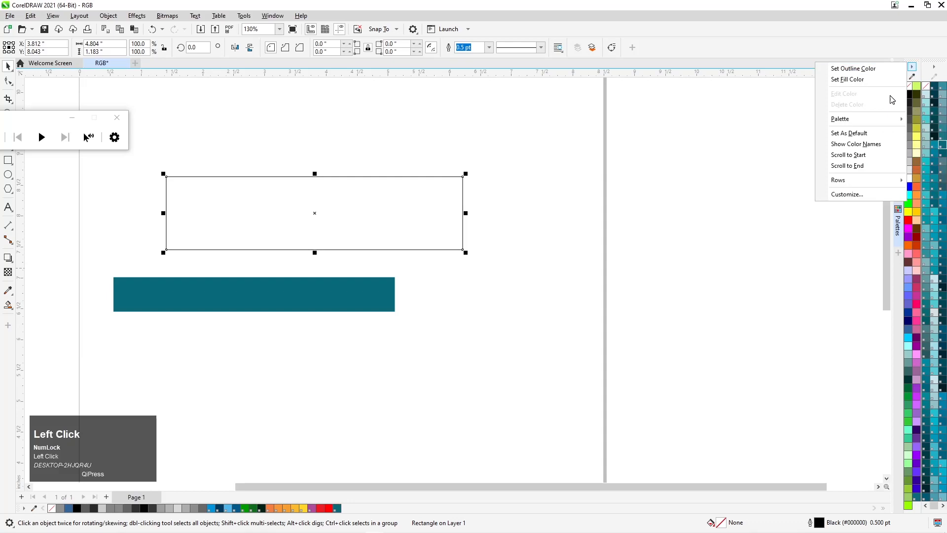
{"action": "mouse_move", "coordinate": [854, 184]}
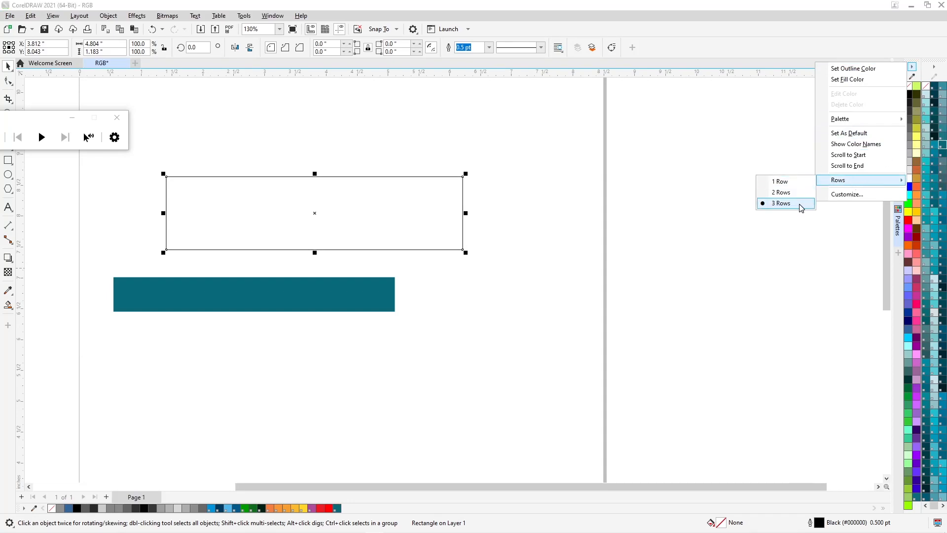
{"action": "left_click", "coordinate": [784, 181]}
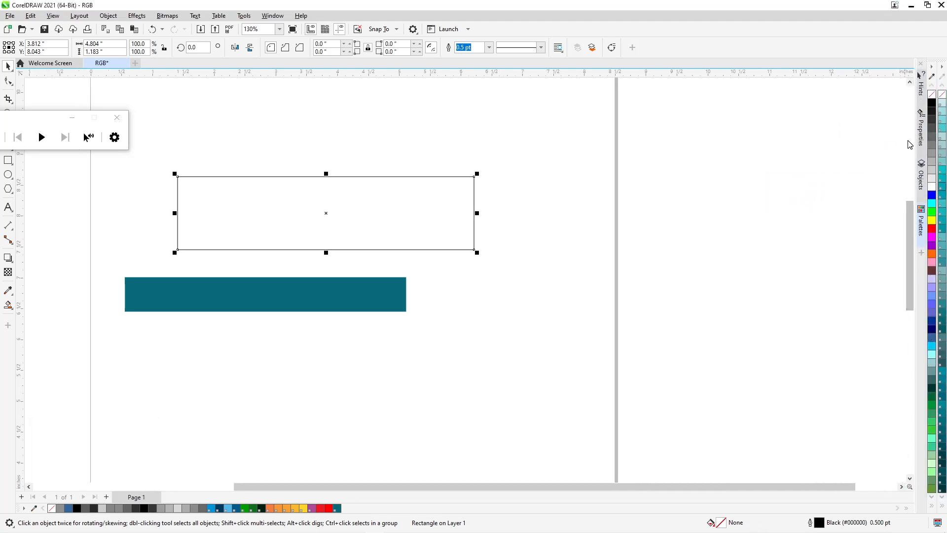
{"action": "left_click", "coordinate": [932, 70]}
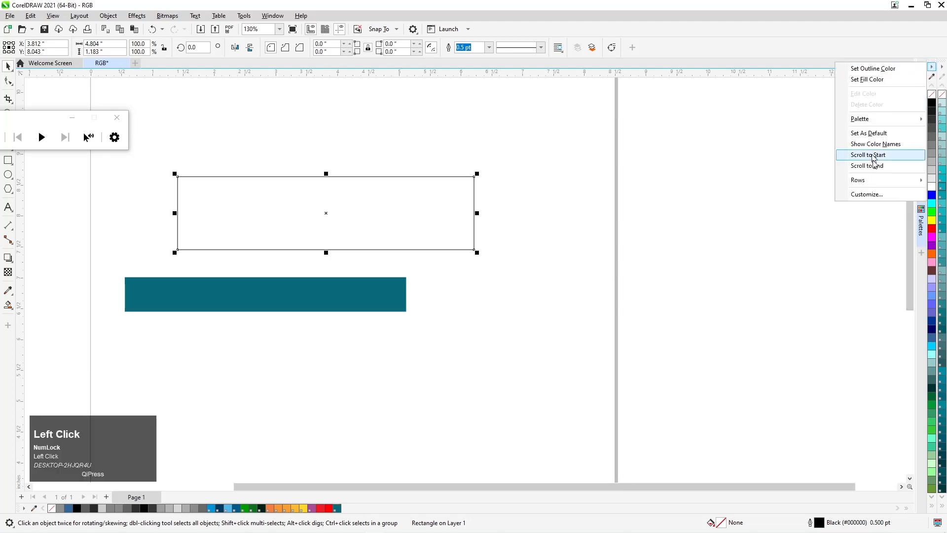
{"action": "left_click", "coordinate": [802, 203]}
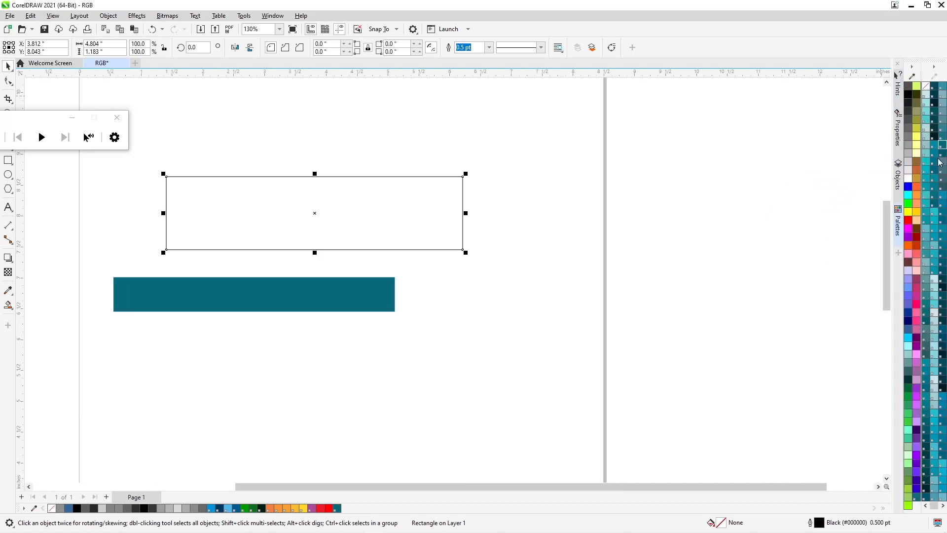
Step: Raise the maximum number of palette rows when docked in the Color Palette customization options
{"action": "left_click", "coordinate": [912, 67]}
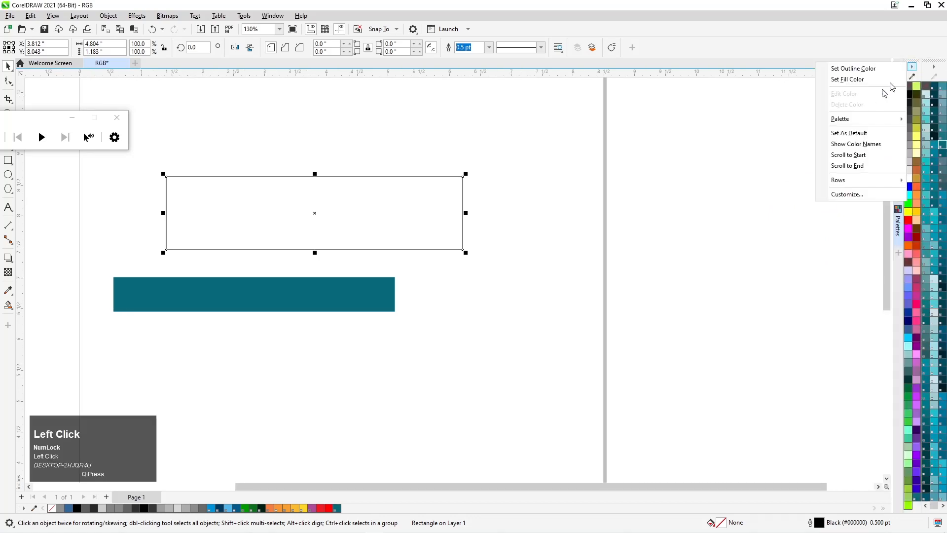
{"action": "left_click", "coordinate": [856, 197]}
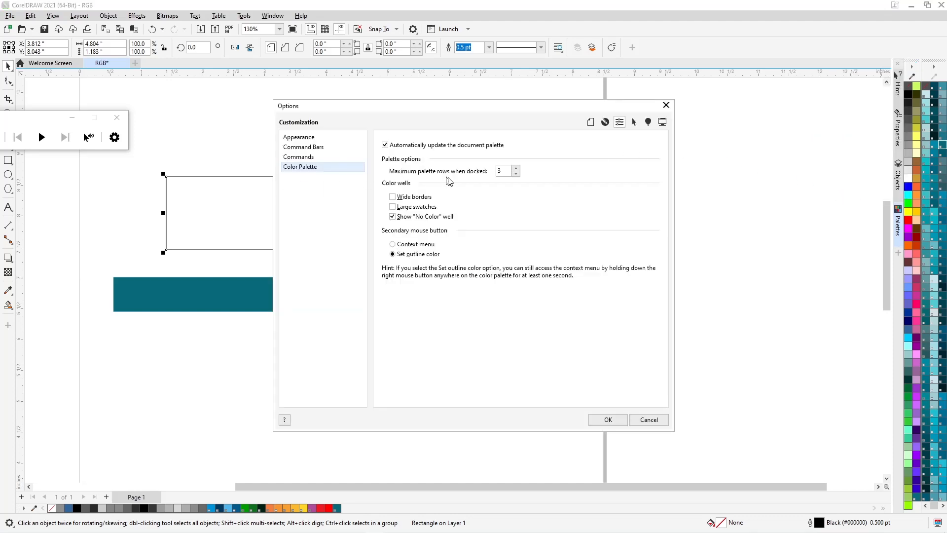
{"action": "left_click", "coordinate": [516, 173]}
{"action": "left_click", "coordinate": [516, 173]}
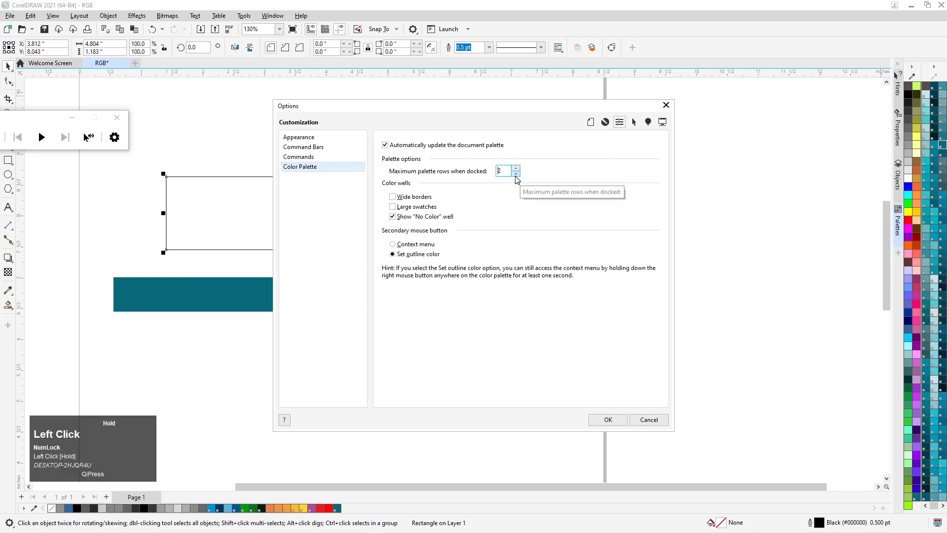
{"action": "left_click", "coordinate": [515, 169]}
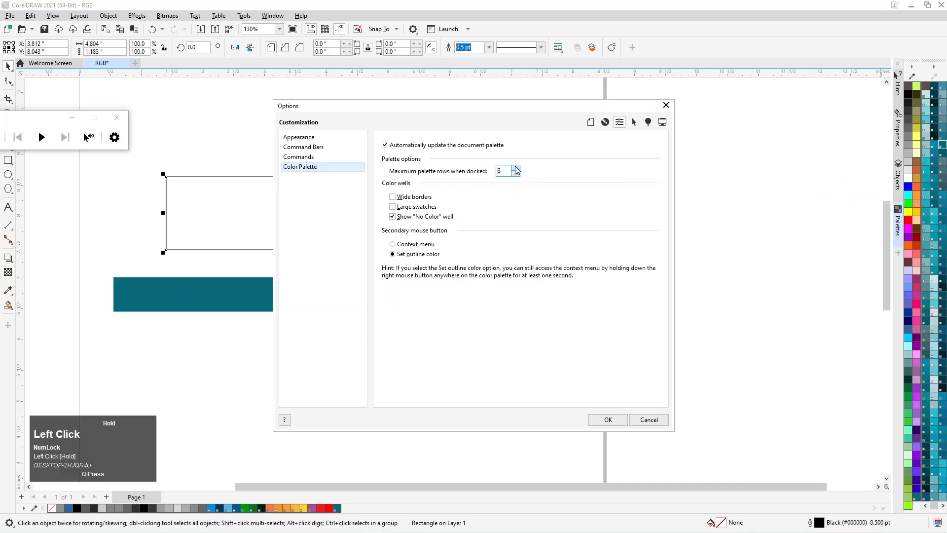
{"action": "left_click", "coordinate": [608, 419]}
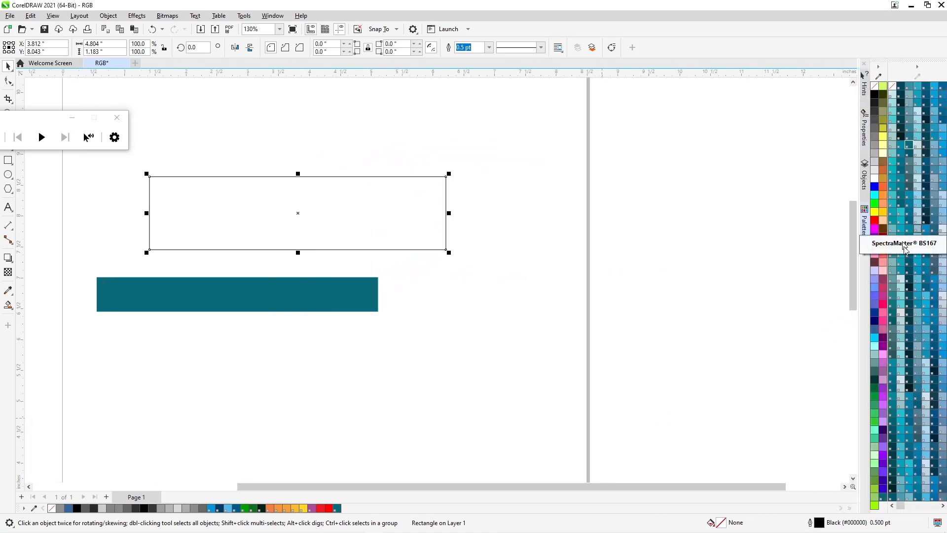
Step: Set the maximum palette rows when docked to 3 in the Color Palette options
{"action": "left_click", "coordinate": [880, 67]}
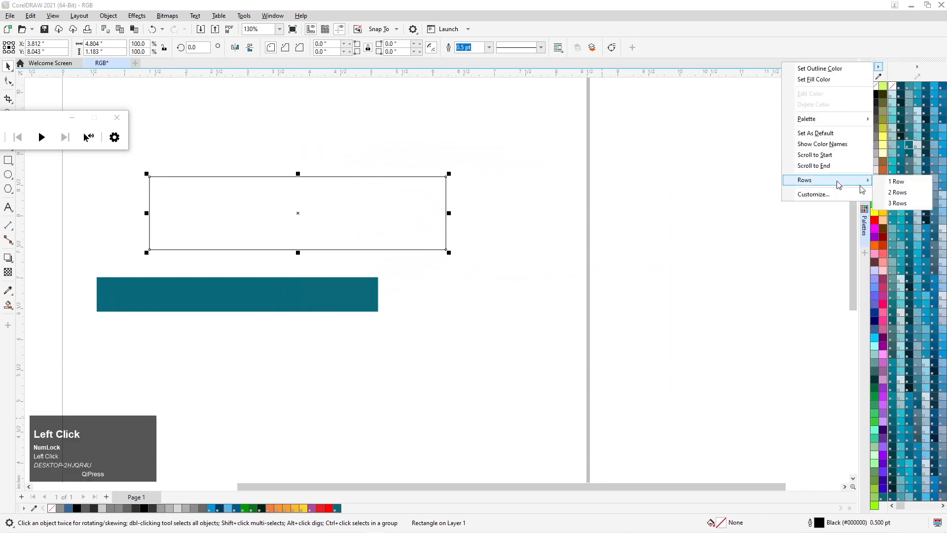
{"action": "left_click", "coordinate": [831, 195]}
{"action": "double_click", "coordinate": [501, 171]}
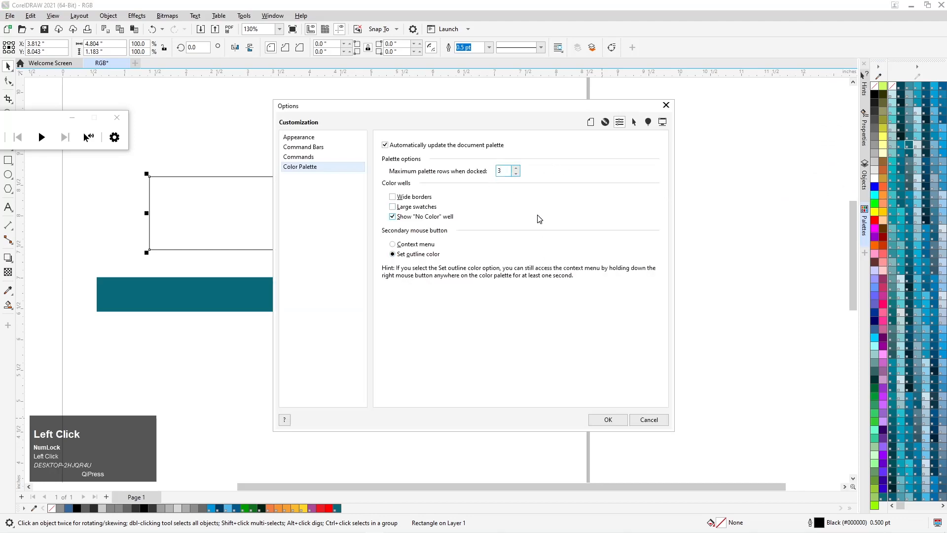
Step: Disable the "No Color" well, enable large swatches and apply the Color Palette options
{"action": "left_click", "coordinate": [439, 216]}
{"action": "left_click", "coordinate": [404, 215]}
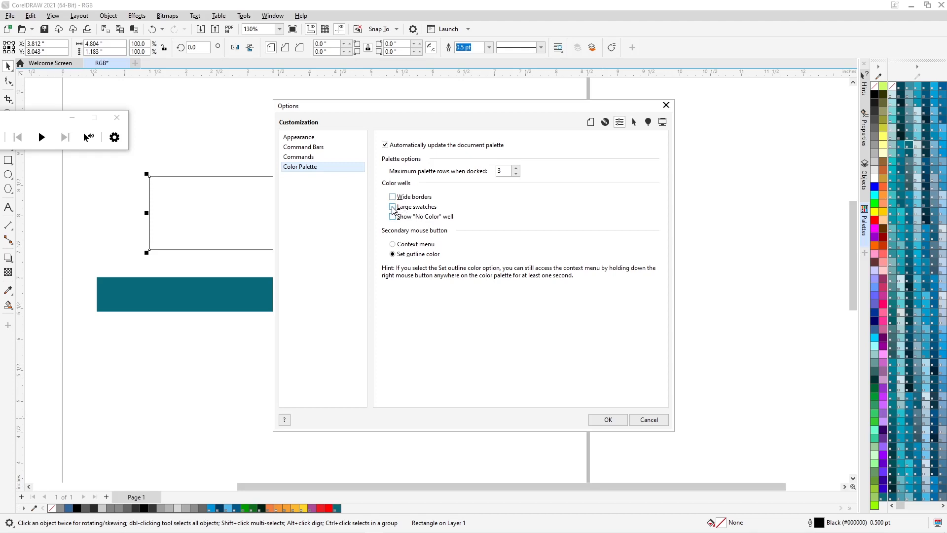
{"action": "left_click", "coordinate": [393, 208]}
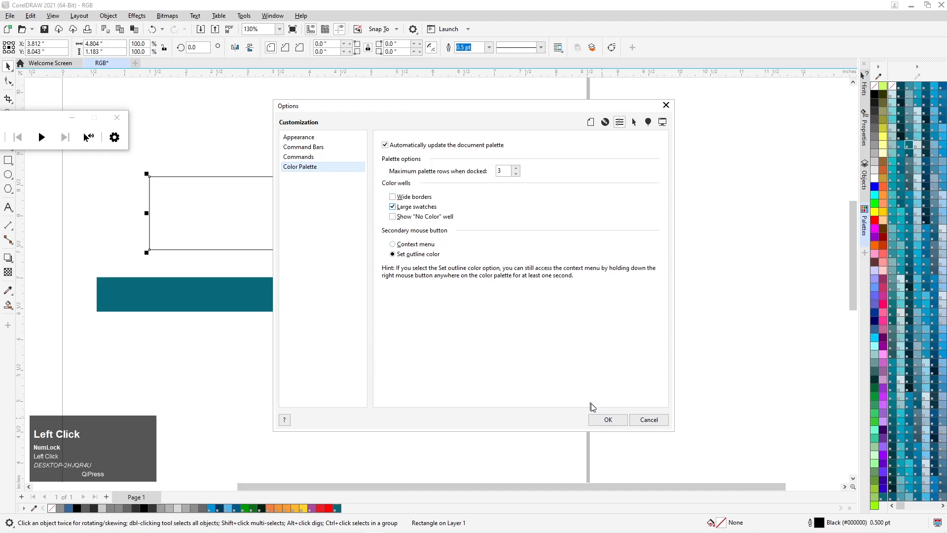
{"action": "left_click", "coordinate": [604, 419]}
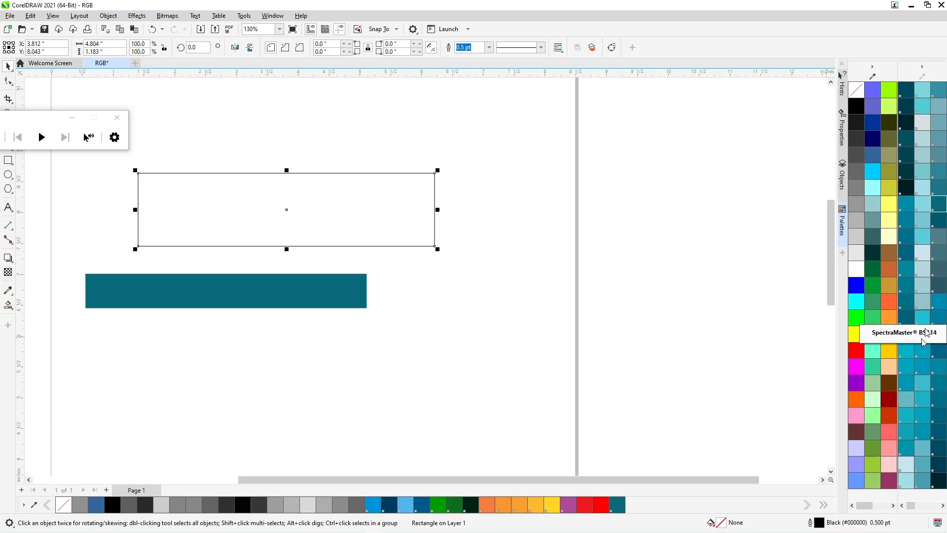
Step: Re-enable the "No Color" well in the Color Palette options and apply the change
{"action": "left_click", "coordinate": [871, 68]}
{"action": "left_click", "coordinate": [810, 196]}
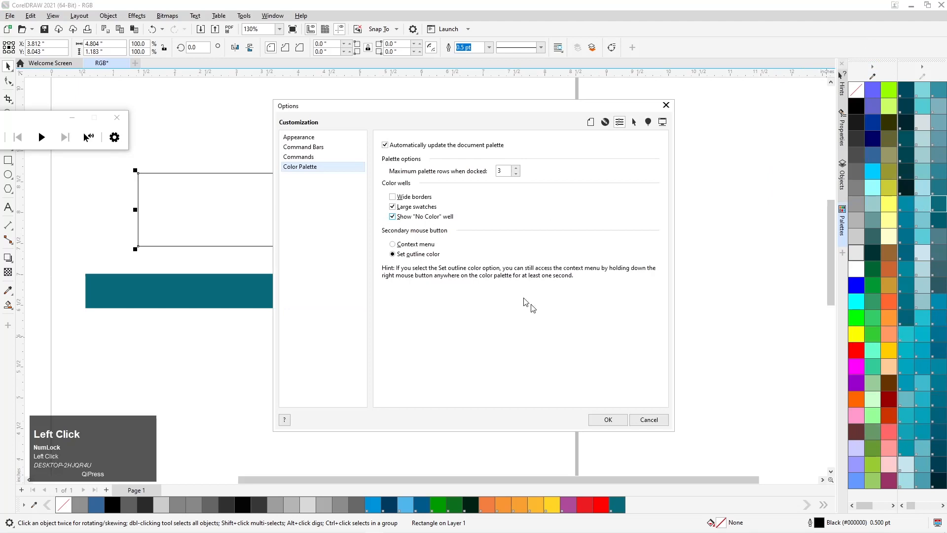
{"action": "left_click", "coordinate": [614, 420]}
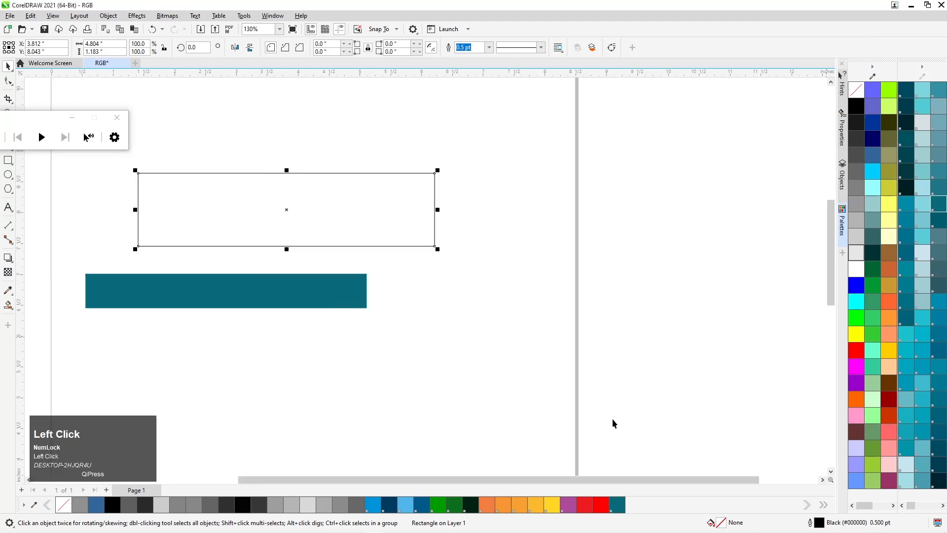
Step: Turn off large swatches in the Color Palette options and apply the change
{"action": "left_click", "coordinate": [873, 68]}
{"action": "left_click", "coordinate": [795, 193]}
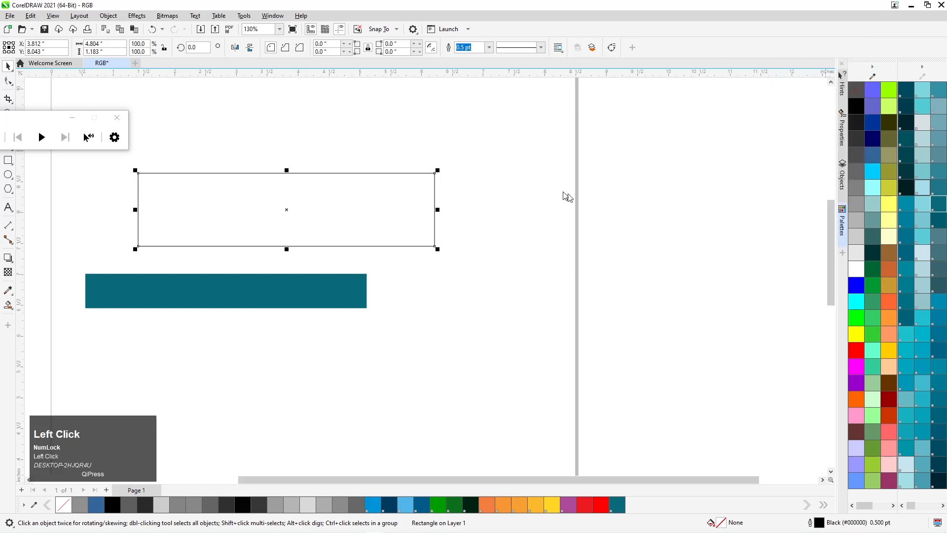
{"action": "left_click", "coordinate": [402, 207]}
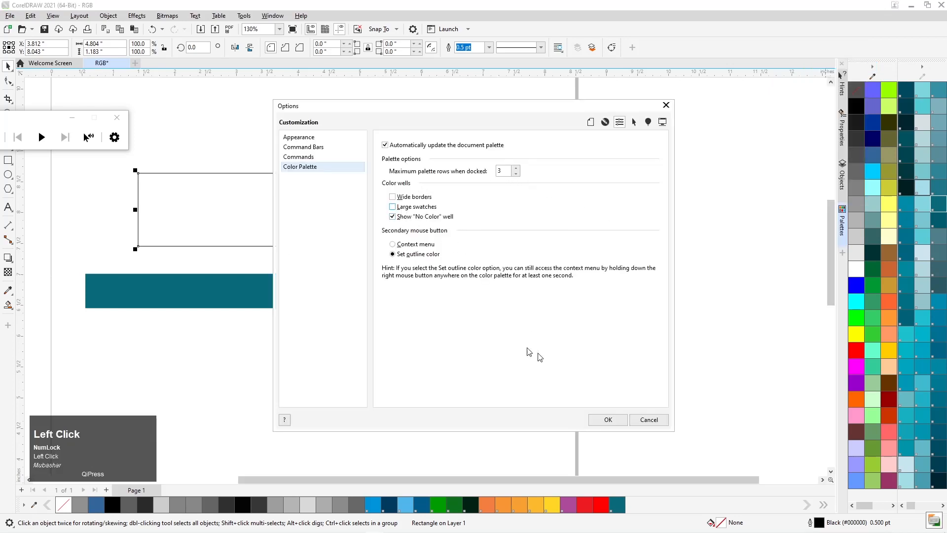
{"action": "left_click", "coordinate": [610, 420]}
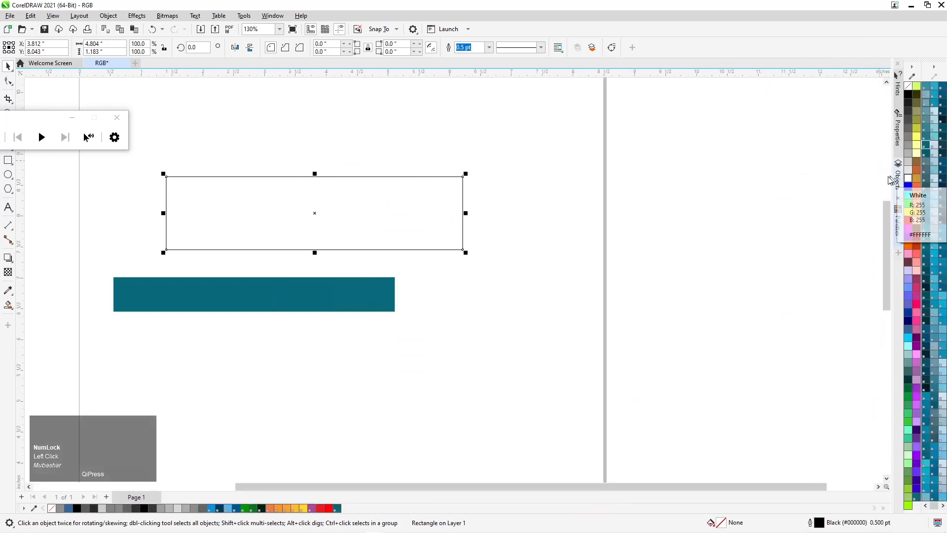
Step: Move the empty rectangle up and right of the teal bar, centred at about X 7.73, Y 7.92 in
{"action": "left_click_drag", "start_coordinate": [414, 215], "coordinate": [562, 264]}
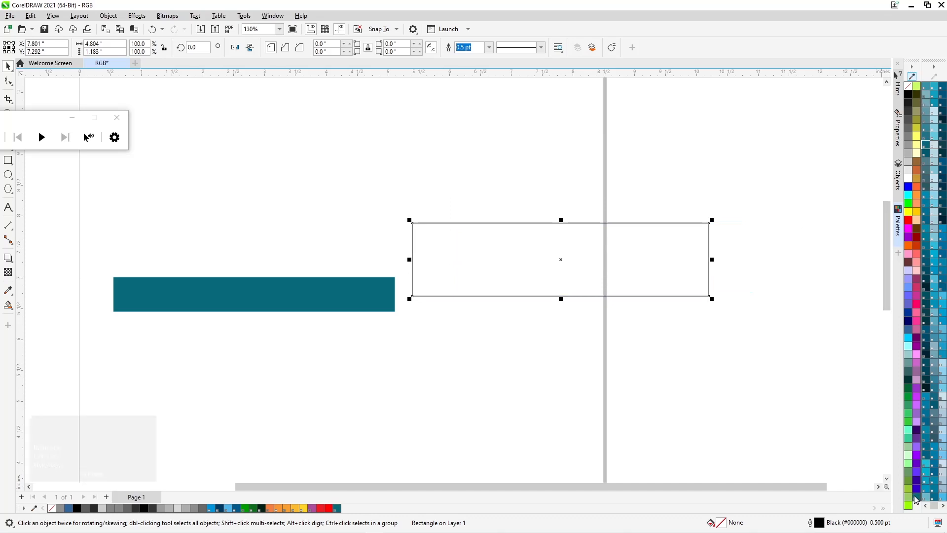
{"action": "left_click_drag", "start_coordinate": [514, 283], "coordinate": [509, 245]}
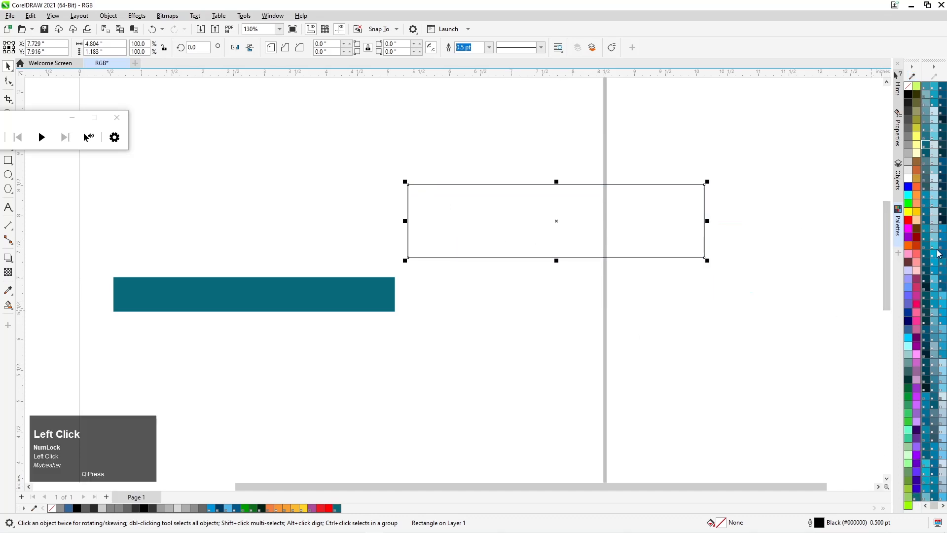
Step: Undock the RGB Palette and place it as a floating window over the drawing area
{"action": "left_click", "coordinate": [941, 506]}
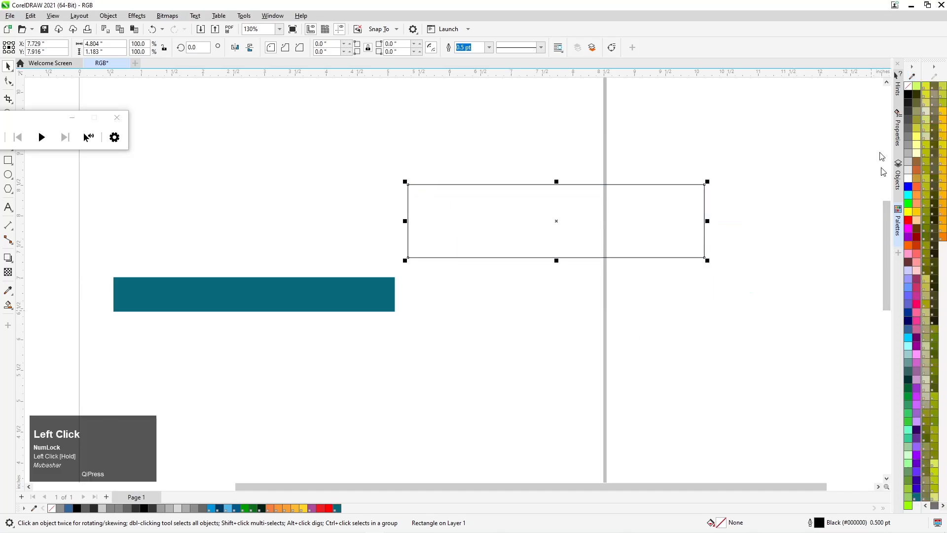
{"action": "left_click_drag", "start_coordinate": [916, 60], "coordinate": [600, 144]}
{"action": "left_click_drag", "start_coordinate": [590, 223], "coordinate": [757, 203]}
{"action": "left_click_drag", "start_coordinate": [682, 75], "coordinate": [737, 132]}
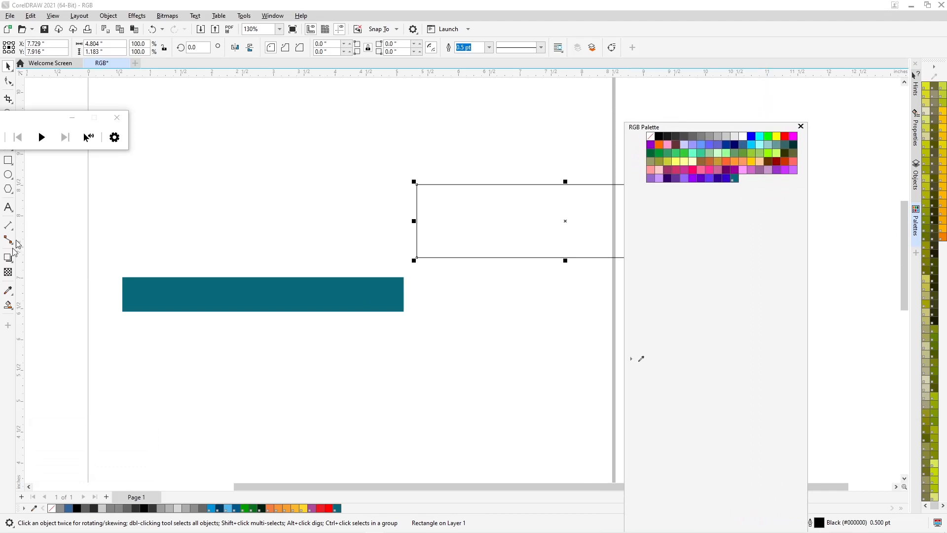
Step: Sample the teal bar's fill with the Color Eyedropper and view the palettes it can be added to
{"action": "left_click", "coordinate": [8, 291]}
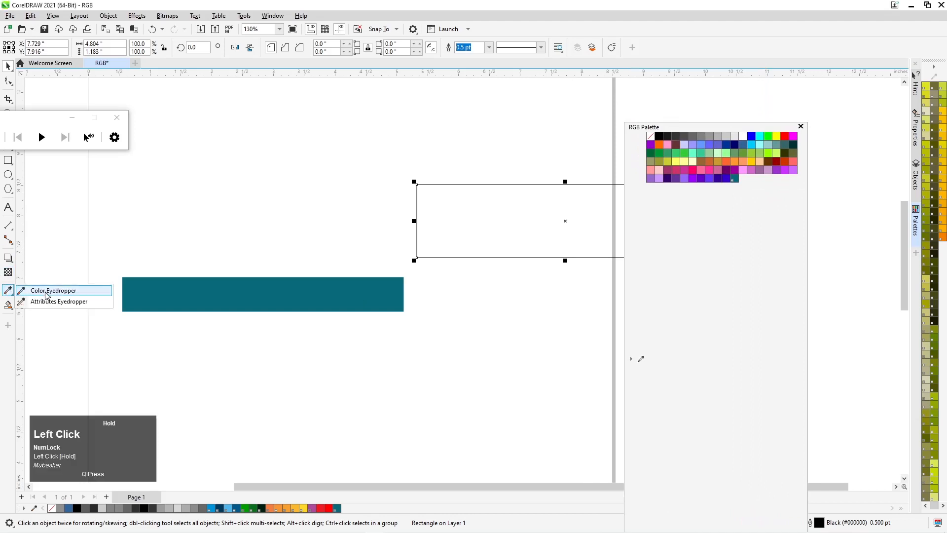
{"action": "left_click", "coordinate": [44, 290]}
{"action": "left_click", "coordinate": [324, 290]}
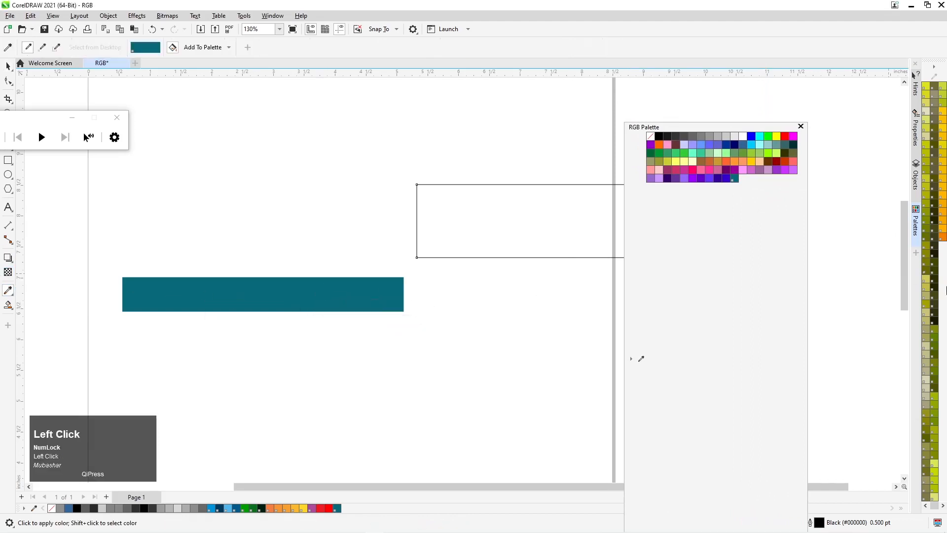
{"action": "left_click", "coordinate": [230, 48]}
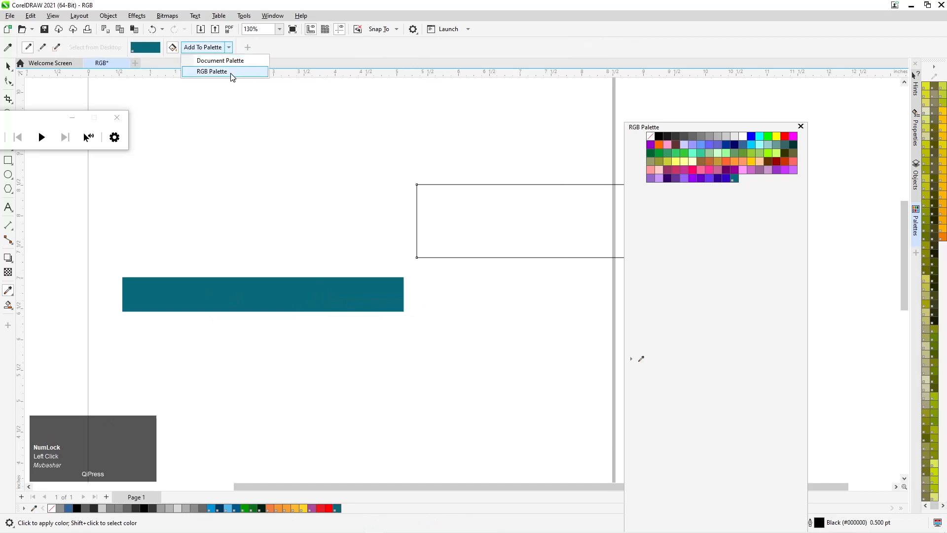
{"action": "left_click", "coordinate": [7, 65]}
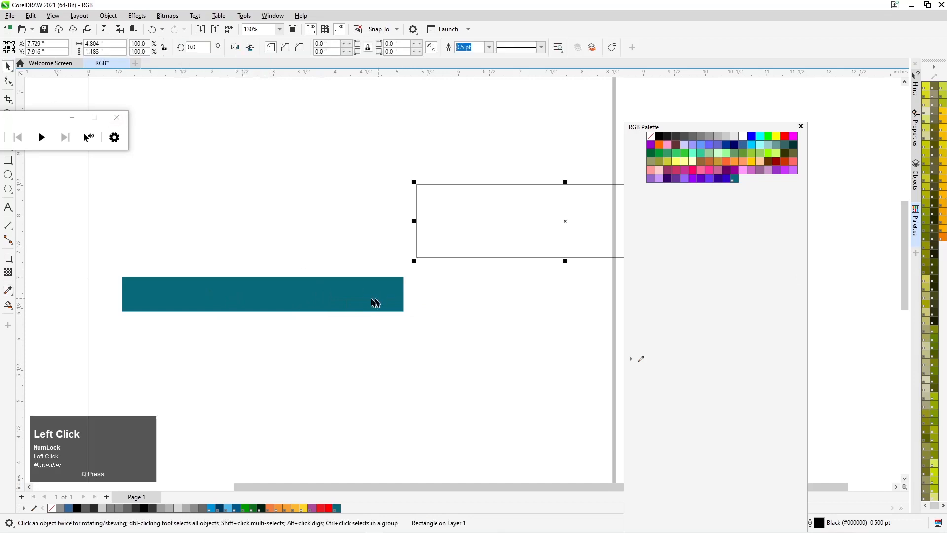
Step: Recolor the teal bar with an olive swatch from the docked spot color palette
{"action": "left_click", "coordinate": [374, 300]}
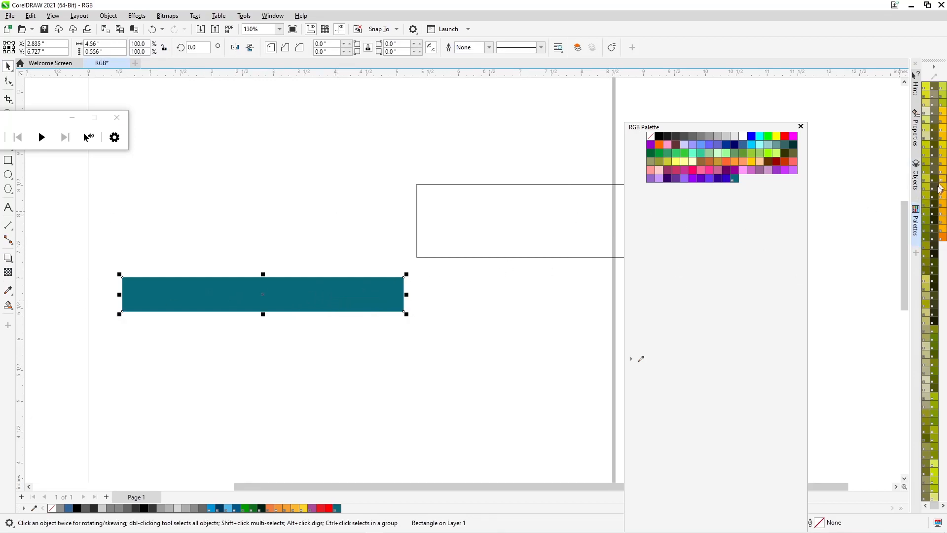
{"action": "left_click_drag", "start_coordinate": [930, 196], "coordinate": [341, 261]}
{"action": "left_click", "coordinate": [9, 307]}
Step: Sample the bar's olive fill with the Color Eyedropper and add it to the RGB Palette
{"action": "left_click", "coordinate": [8, 291]}
{"action": "left_click", "coordinate": [25, 291]}
{"action": "left_click", "coordinate": [282, 269]}
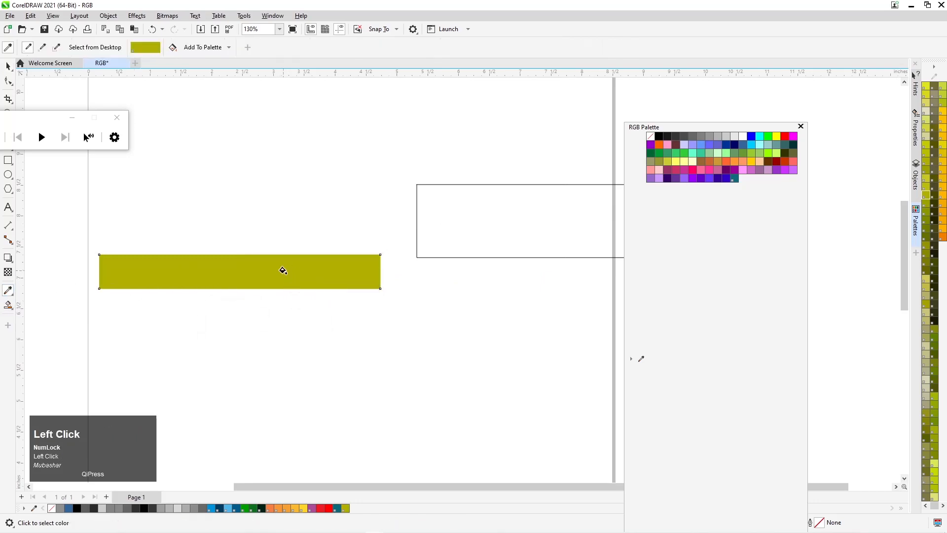
{"action": "left_click", "coordinate": [228, 47]}
{"action": "left_click", "coordinate": [256, 73]}
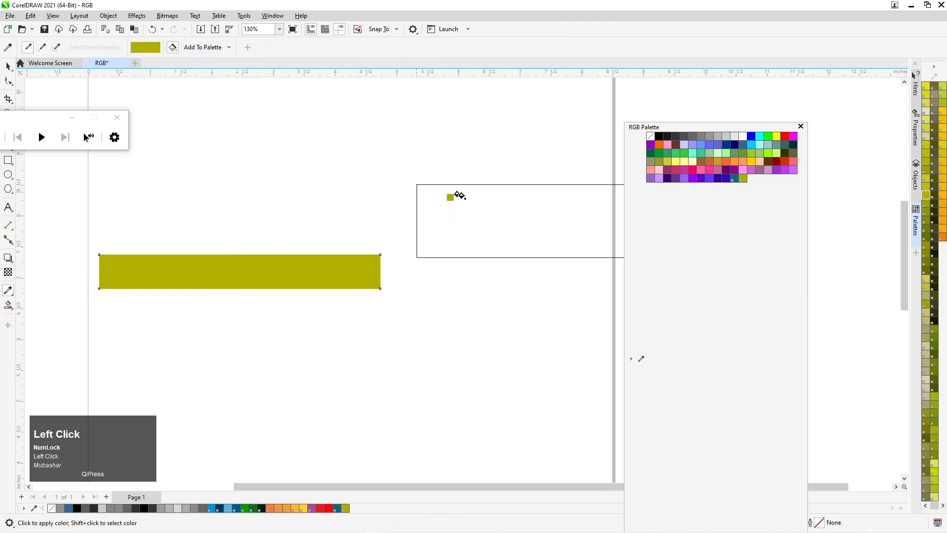
Step: Fill the empty rectangle with the sampled olive and choose RGB Palette again as the palette to add it to
{"action": "left_click", "coordinate": [470, 202]}
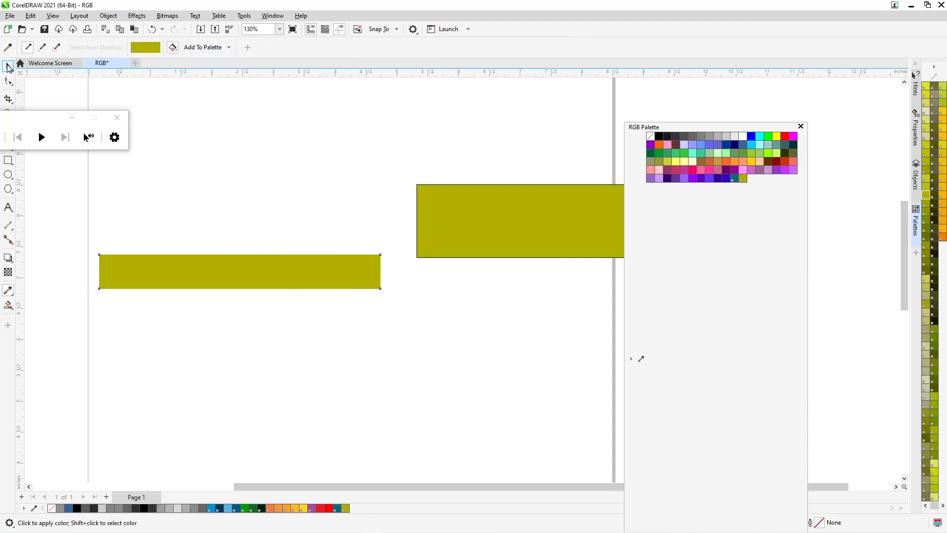
{"action": "left_click", "coordinate": [229, 47]}
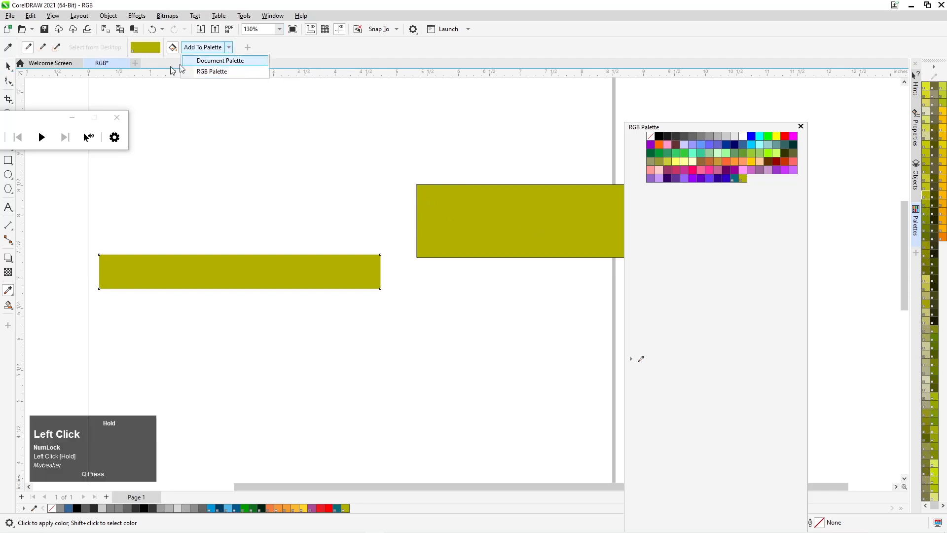
{"action": "left_click", "coordinate": [245, 71]}
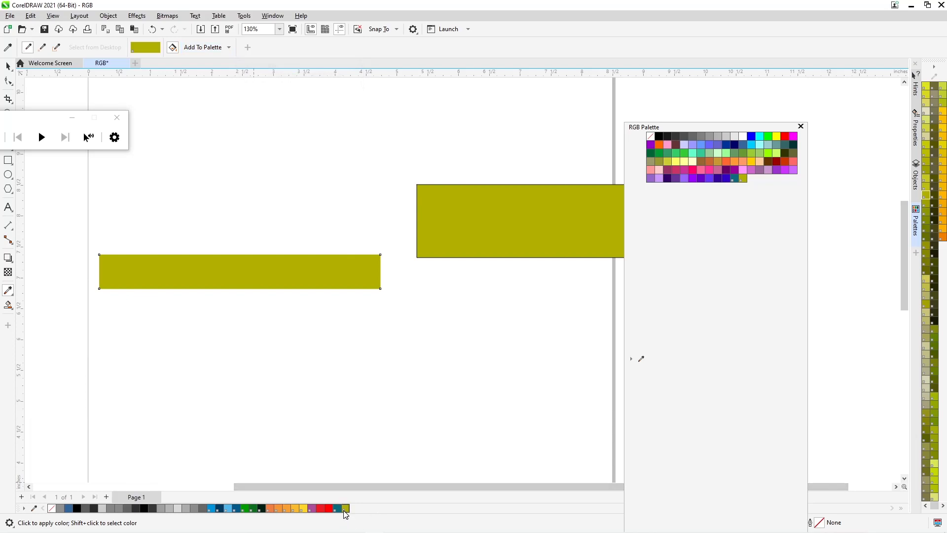
Step: Recolor the lower bar with a yellow-orange spot swatch and choose Document Palette as the palette to add the sampled color to
{"action": "left_click_drag", "start_coordinate": [944, 220], "coordinate": [332, 273]}
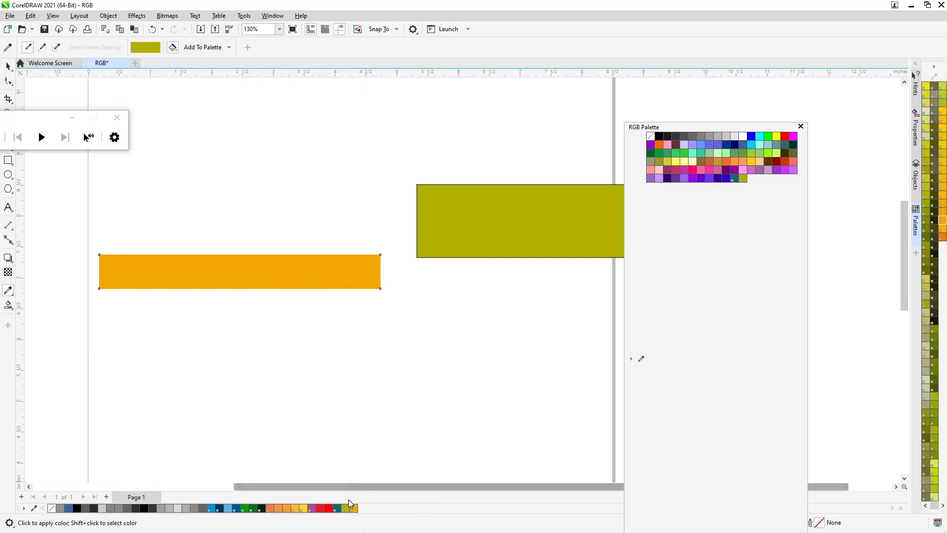
{"action": "left_click_drag", "start_coordinate": [356, 513], "coordinate": [247, 79]}
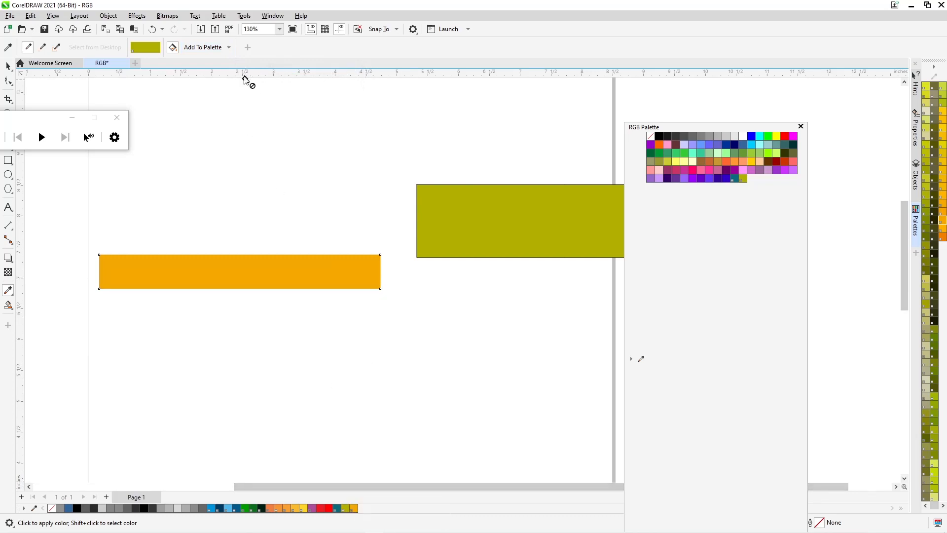
{"action": "left_click", "coordinate": [229, 47]}
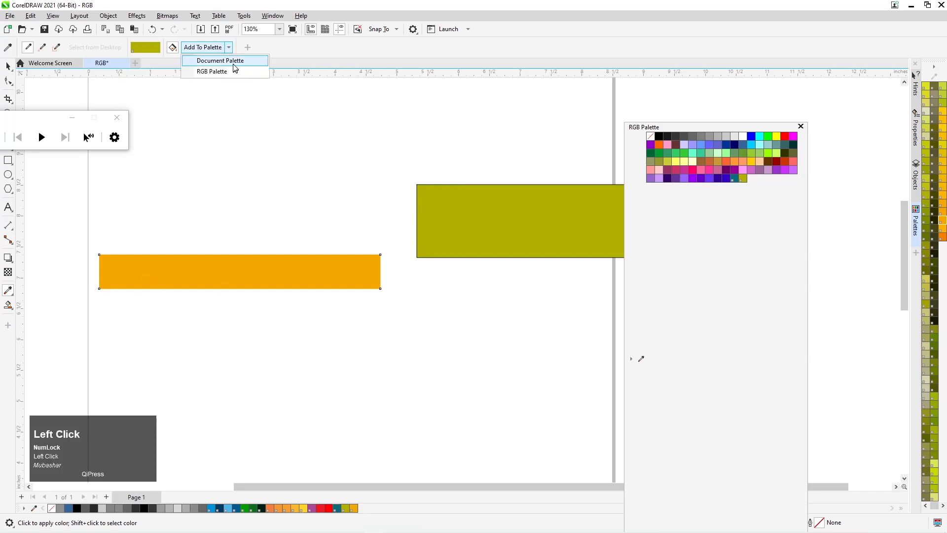
{"action": "left_click", "coordinate": [234, 63]}
Step: Recolor the lower bar with the darkest orange spot swatch and choose Document Palette again for adding the sampled color
{"action": "left_click_drag", "start_coordinate": [945, 227], "coordinate": [944, 289]}
{"action": "left_click_drag", "start_coordinate": [944, 239], "coordinate": [291, 279]}
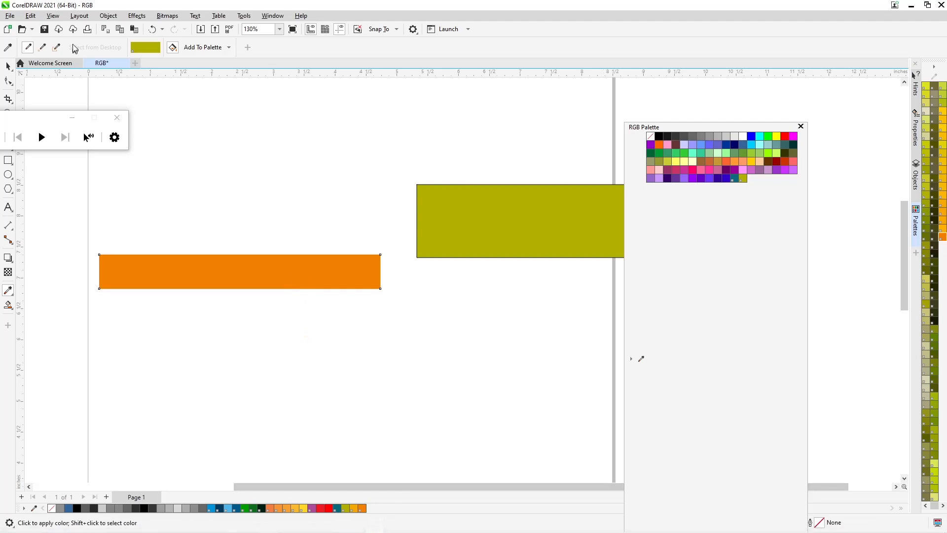
{"action": "left_click", "coordinate": [230, 47]}
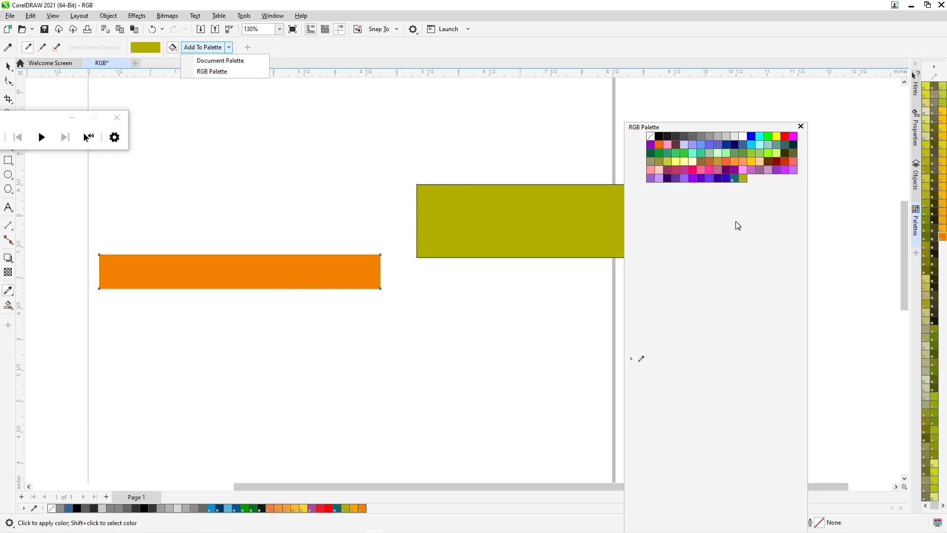
{"action": "left_click", "coordinate": [205, 61]}
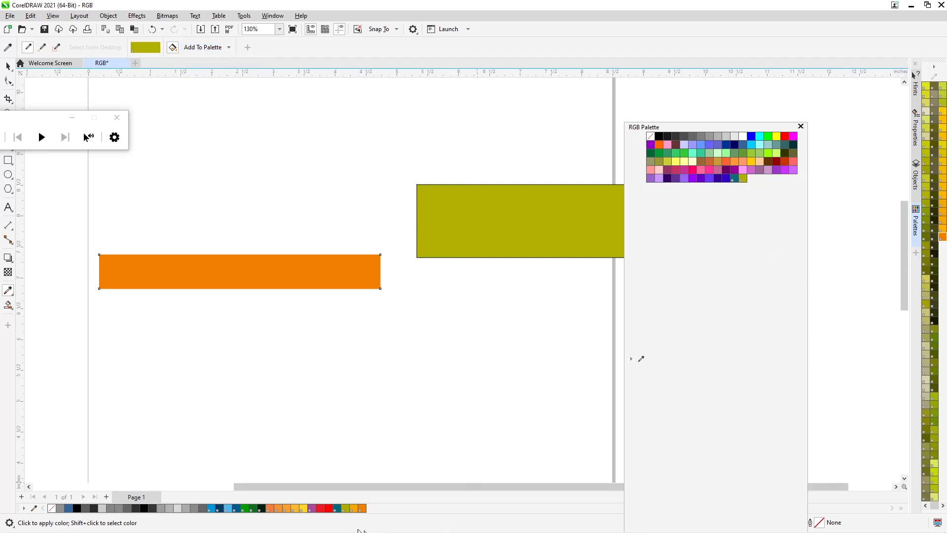
Step: Dock the floating RGB Palette beside the spot color palette
{"action": "left_click_drag", "start_coordinate": [704, 127], "coordinate": [928, 152]}
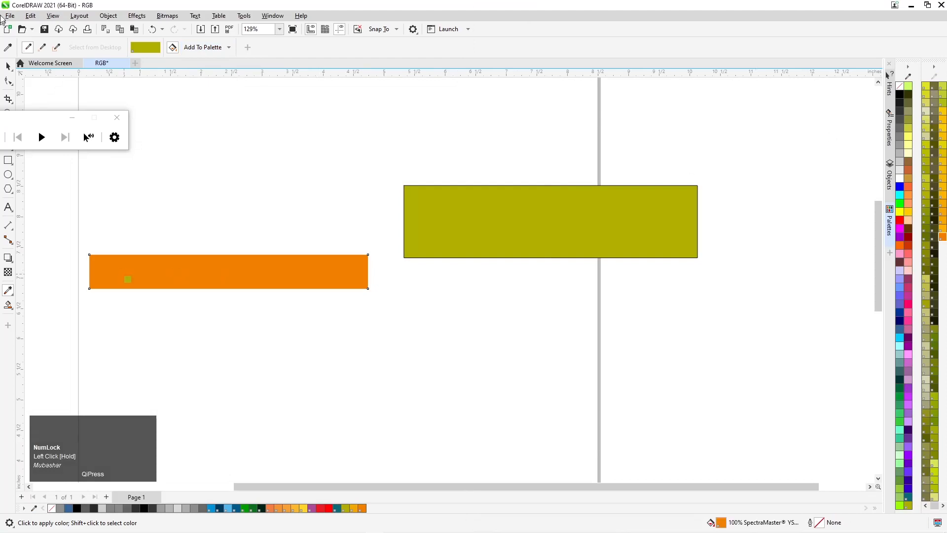
Step: Rearrange the two rectangles so the orange bar is centred at about X 4.45, Y 8.28 in, with the olive one just right of it
{"action": "left_click", "coordinate": [8, 65]}
{"action": "left_click", "coordinate": [262, 261]}
{"action": "left_click_drag", "start_coordinate": [268, 271], "coordinate": [329, 190]}
{"action": "left_click_drag", "start_coordinate": [593, 221], "coordinate": [717, 193]}
{"action": "left_click_drag", "start_coordinate": [371, 196], "coordinate": [404, 248]}
{"action": "left_click_drag", "start_coordinate": [607, 215], "coordinate": [560, 216]}
{"action": "left_click_drag", "start_coordinate": [393, 254], "coordinate": [446, 215]}
{"action": "mouse_move", "coordinate": [535, 213]}
{"action": "left_mouse_down"}
{"action": "mouse_move", "coordinate": [538, 254]}
{"action": "mouse_move", "coordinate": [534, 228]}
{"action": "left_mouse_up"}
{"action": "left_click", "coordinate": [397, 224]}
{"action": "left_click_drag", "start_coordinate": [369, 228], "coordinate": [402, 234]}
{"action": "left_click_drag", "start_coordinate": [529, 211], "coordinate": [602, 213]}
{"action": "left_click_drag", "start_coordinate": [370, 217], "coordinate": [366, 194]}
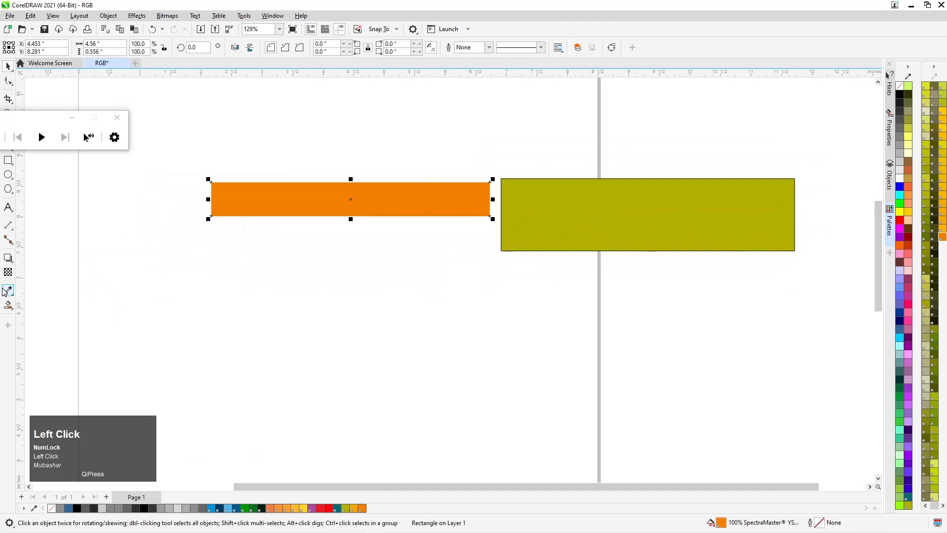
{"action": "left_click_drag", "start_coordinate": [3, 288], "coordinate": [59, 294]}
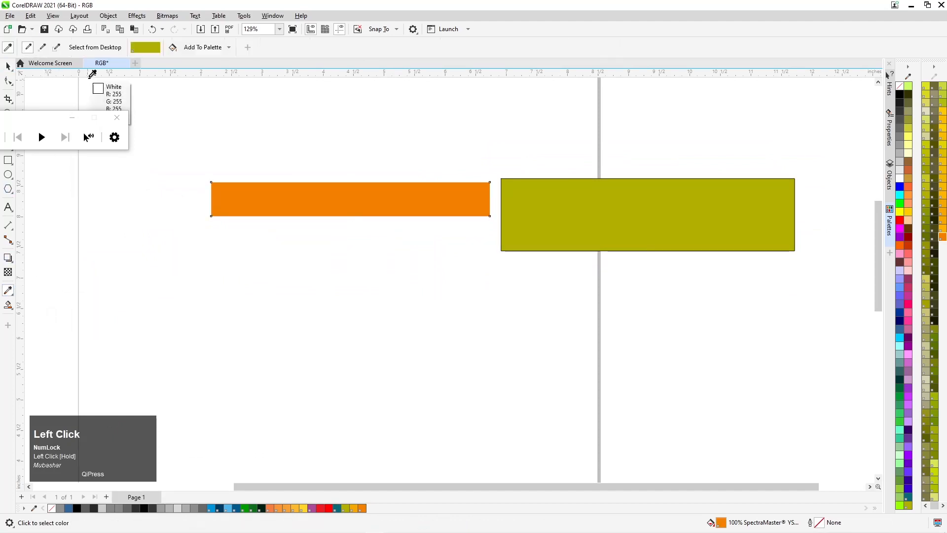
{"action": "left_click", "coordinate": [5, 67]}
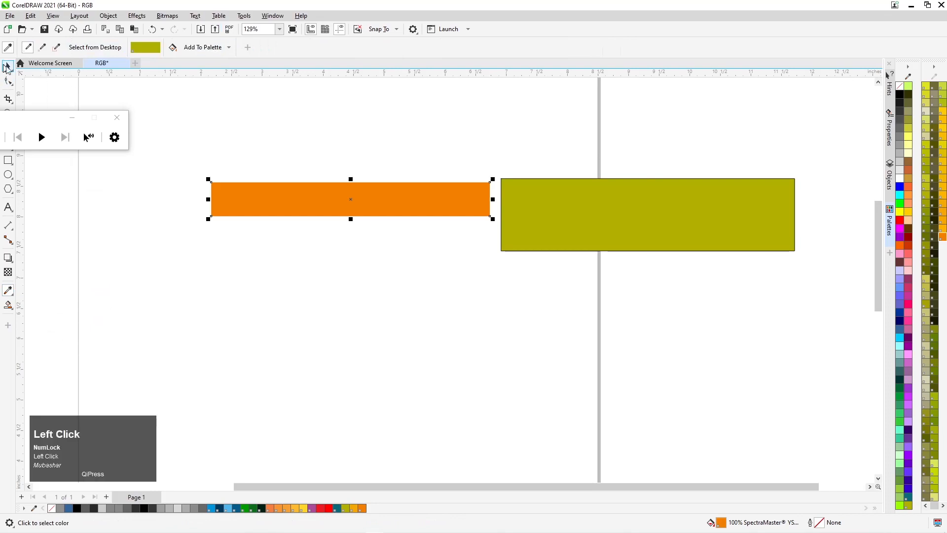
{"action": "left_click_drag", "start_coordinate": [390, 2], "coordinate": [409, 0]}
Step: Switch to Chrome and open google.com in a new tab
{"action": "left_click", "coordinate": [367, 527]}
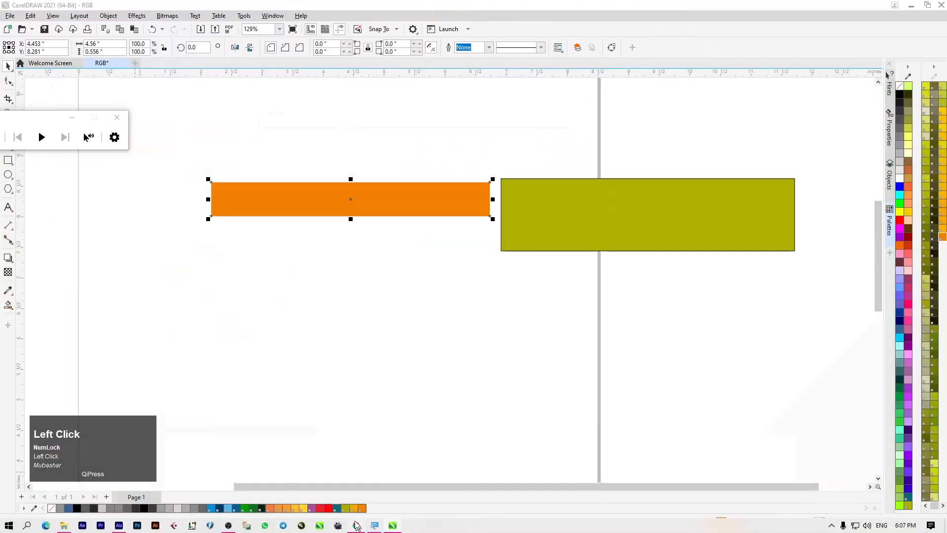
{"action": "left_click", "coordinate": [249, 9]}
{"action": "left_click", "coordinate": [259, 26]}
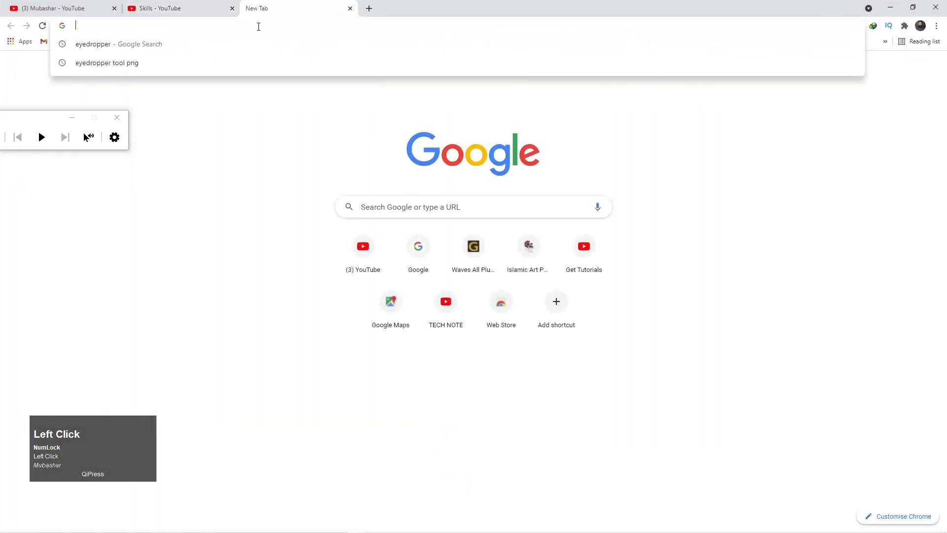
{"action": "type", "text": "google.com"}
{"action": "key", "text": "Return"}
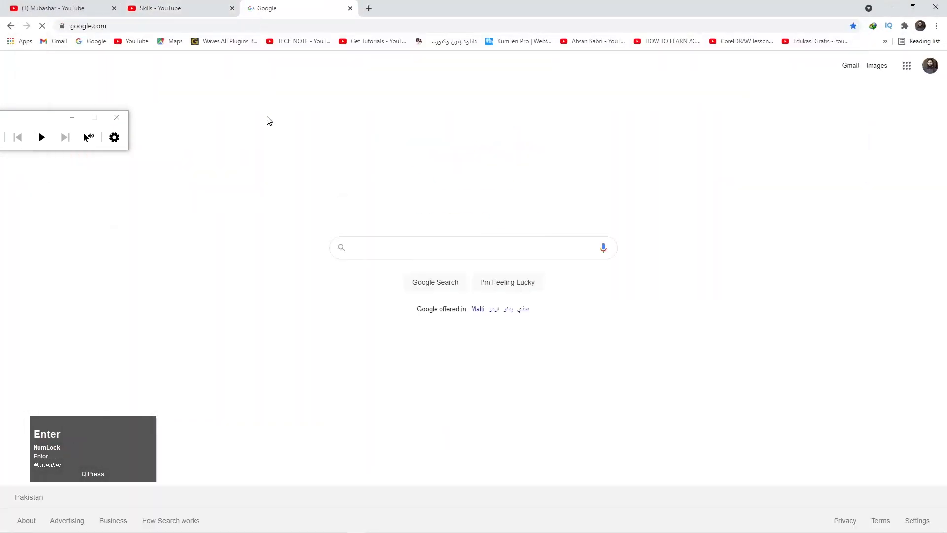
Step: Search Google for "background" and show the image results
{"action": "type", "text": "vb"}
{"action": "key", "text": "BackSpace"}
{"action": "key", "text": "BackSpace"}
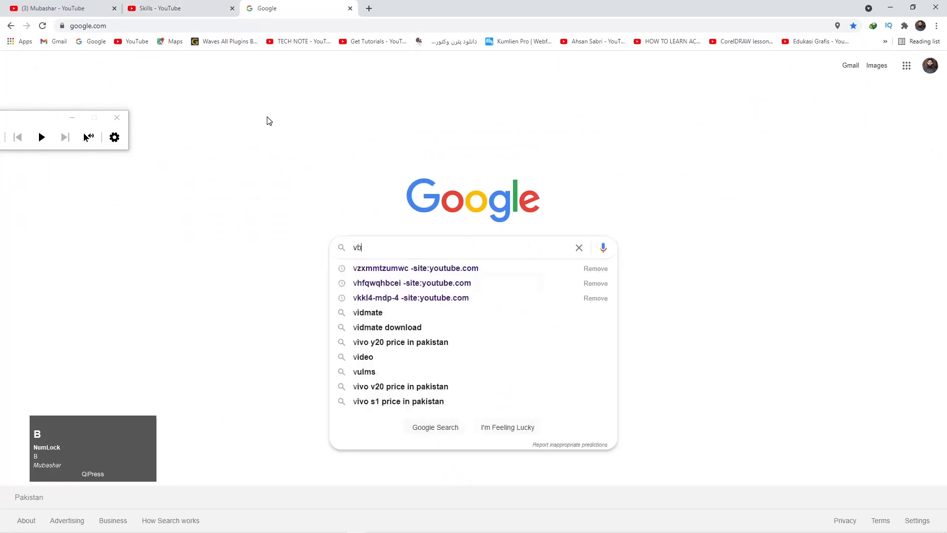
{"action": "type", "text": "back"}
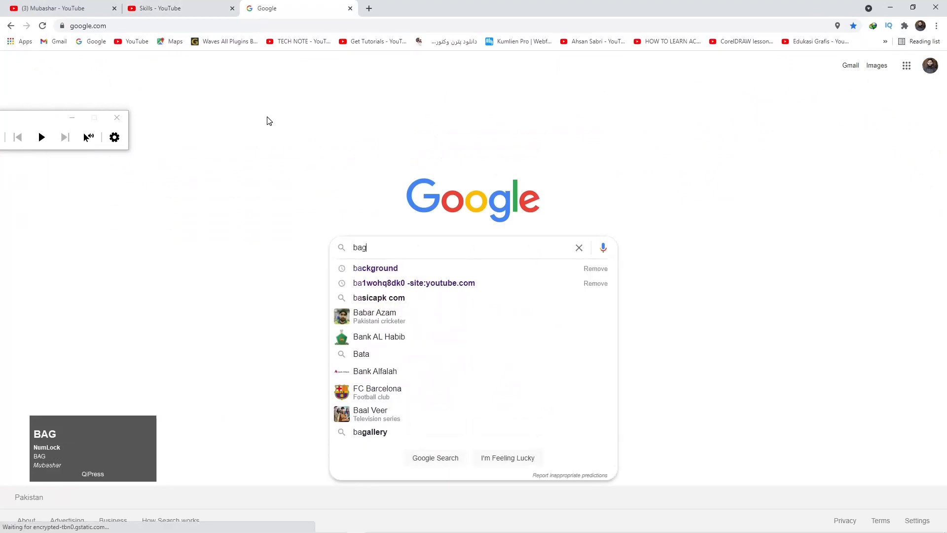
{"action": "type", "text": "g"}
{"action": "key", "text": "BackSpace"}
{"action": "key", "text": "Down"}
{"action": "key", "text": "Return"}
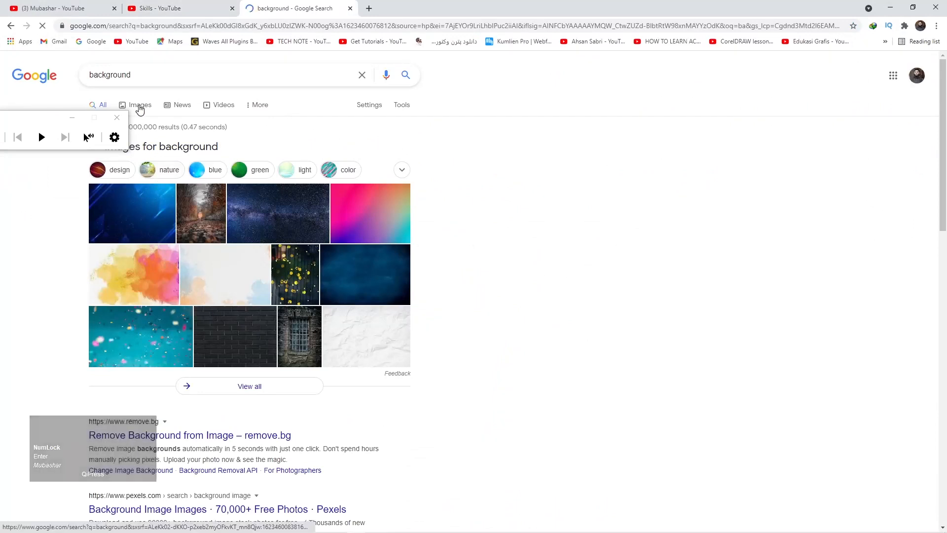
{"action": "left_click", "coordinate": [143, 108]}
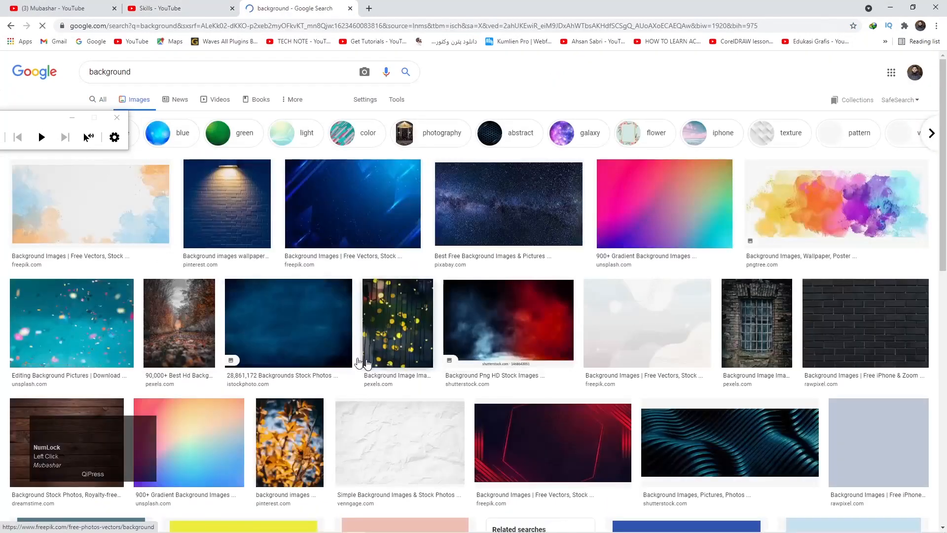
Step: Preview the autumn path photo and open the related "Komura bokeh" forest image
{"action": "left_click", "coordinate": [200, 318]}
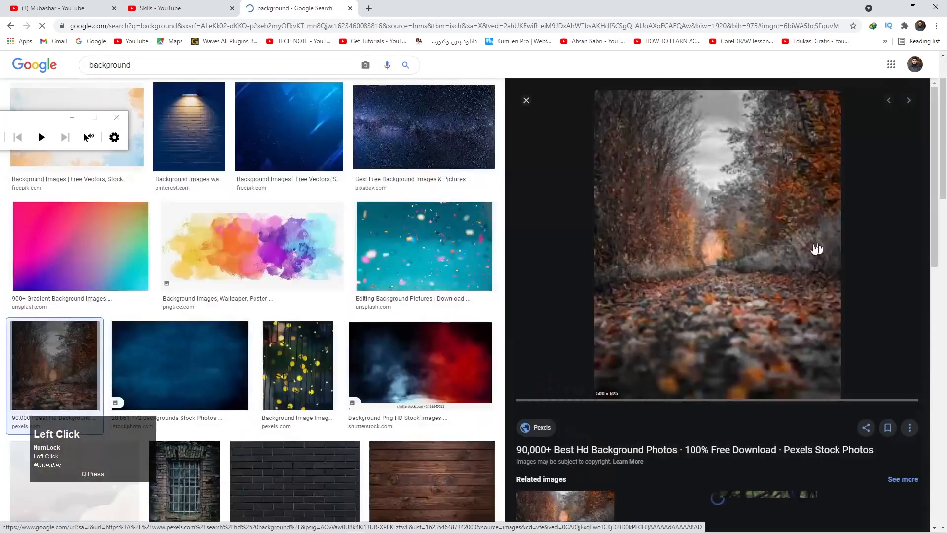
{"action": "scroll", "coordinate": [740, 385], "scroll_direction": "down", "scroll_amount": 6}
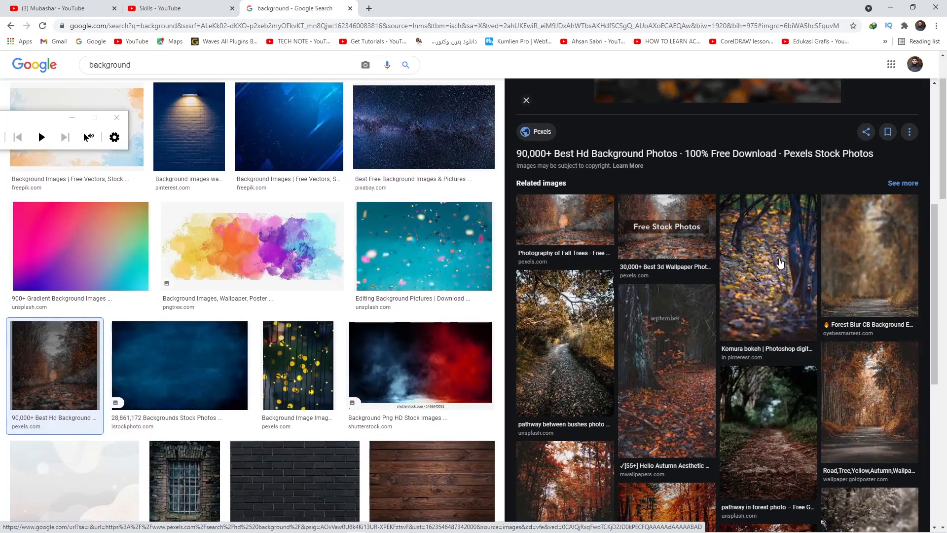
{"action": "left_click", "coordinate": [767, 234]}
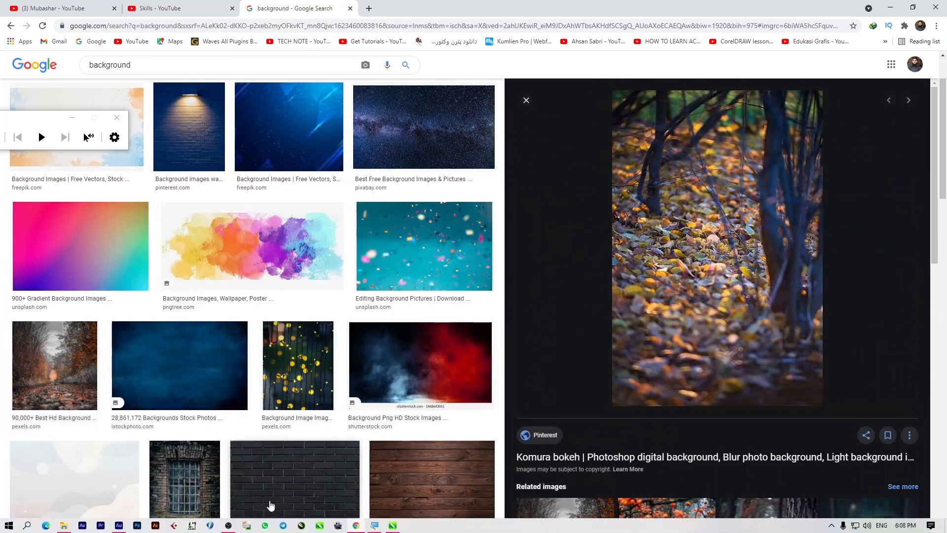
Step: Switch back to CorelDRAW and restore it to a smaller window placed so the browser's forest photo stays visible beside it
{"action": "left_click", "coordinate": [393, 525]}
{"action": "left_click_drag", "start_coordinate": [481, 4], "coordinate": [634, 22]}
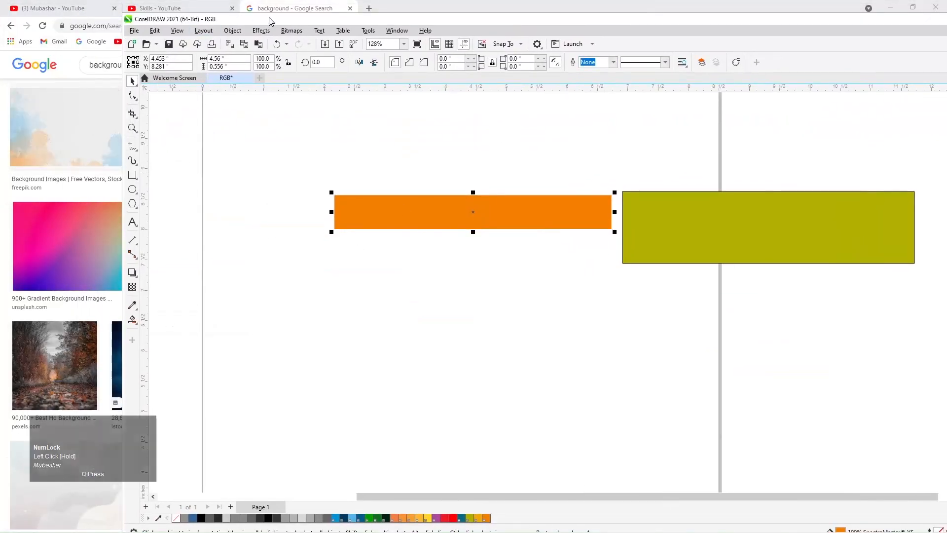
{"action": "left_click_drag", "start_coordinate": [271, 21], "coordinate": [342, 19]}
{"action": "left_click_drag", "start_coordinate": [192, 13], "coordinate": [366, 76]}
{"action": "left_click_drag", "start_coordinate": [504, 86], "coordinate": [211, 38]}
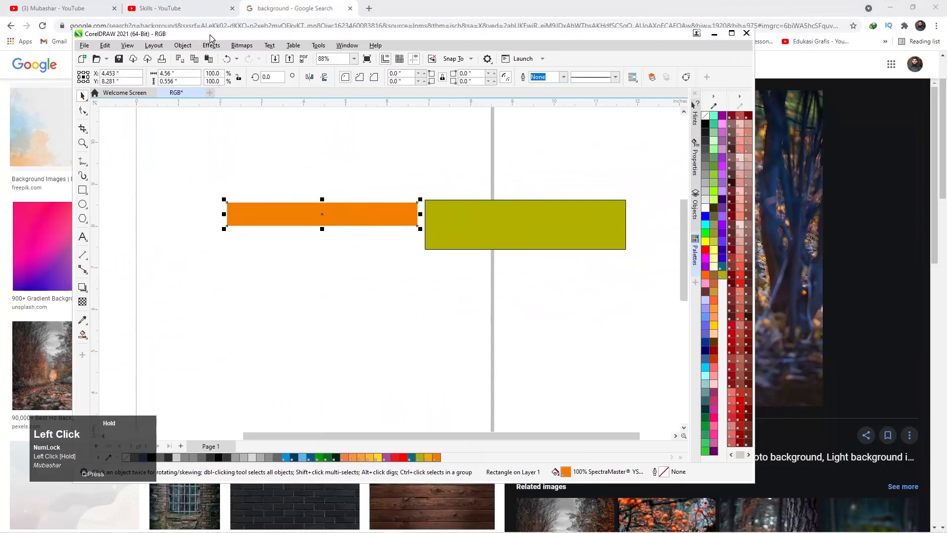
Step: Sample a dark green from the forest photo with the Color Eyedropper's Select from Desktop and fill the olive rectangle with it
{"action": "left_click_drag", "start_coordinate": [80, 327], "coordinate": [119, 322]}
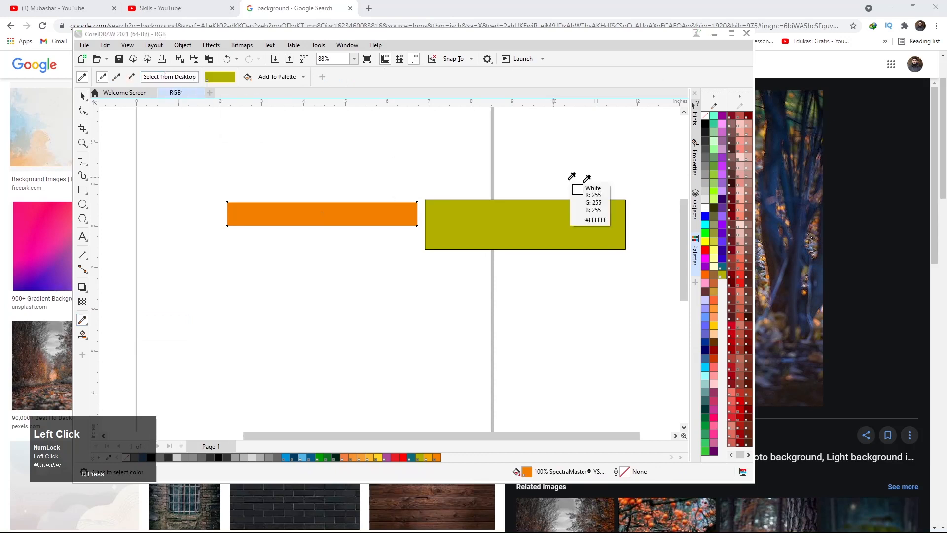
{"action": "left_click", "coordinate": [793, 106]}
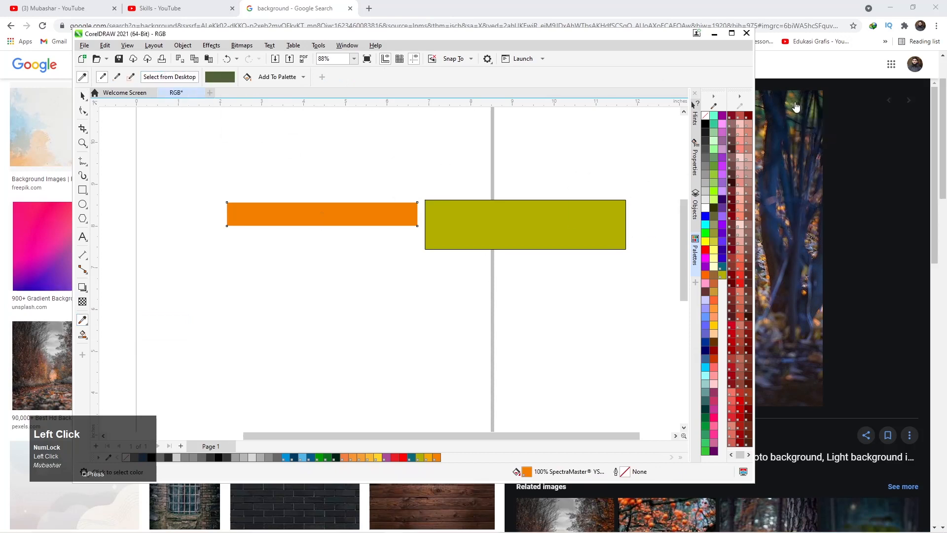
{"action": "left_click", "coordinate": [542, 215]}
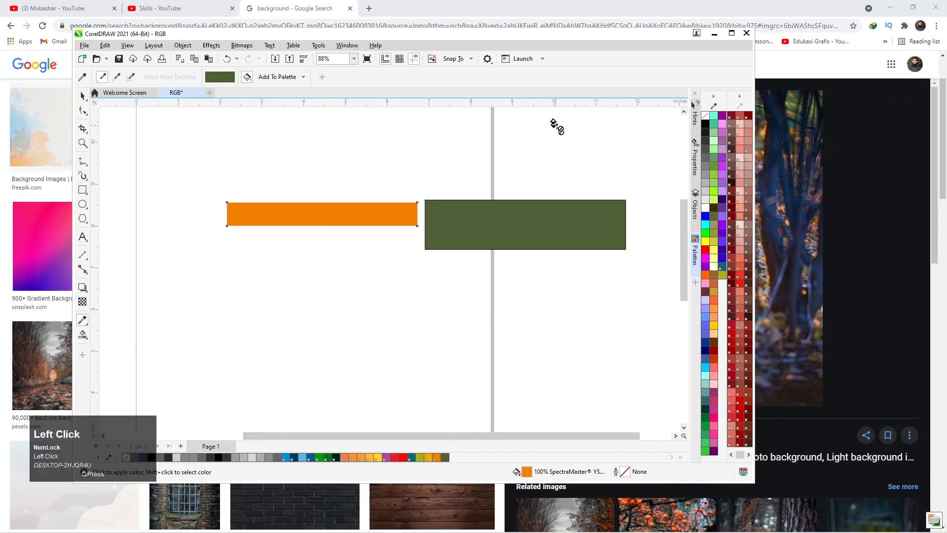
Step: Activate the Pick tool, then reposition and shrink the CorelDRAW window so the browser's forest photo stays fully visible beside it
{"action": "left_click_drag", "start_coordinate": [579, 38], "coordinate": [530, 44]}
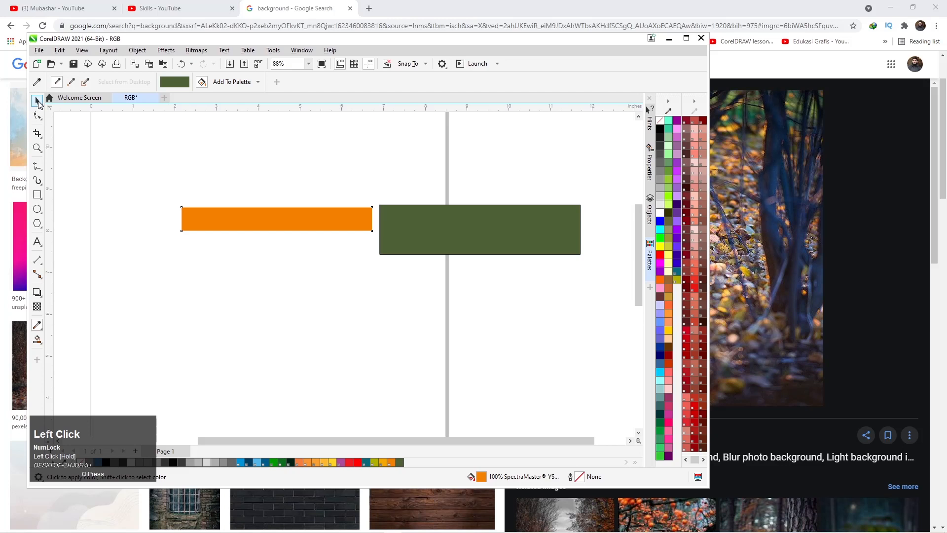
{"action": "left_click", "coordinate": [38, 101]}
{"action": "left_click_drag", "start_coordinate": [581, 40], "coordinate": [804, 168]}
{"action": "left_click_drag", "start_coordinate": [815, 134], "coordinate": [778, 137]}
{"action": "left_click_drag", "start_coordinate": [221, 132], "coordinate": [470, 260]}
{"action": "left_click_drag", "start_coordinate": [584, 265], "coordinate": [264, 55]}
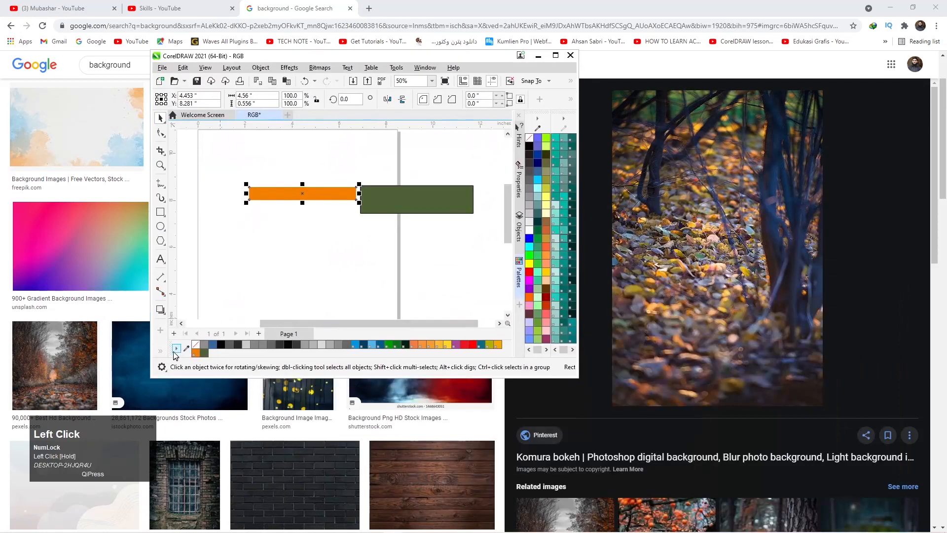
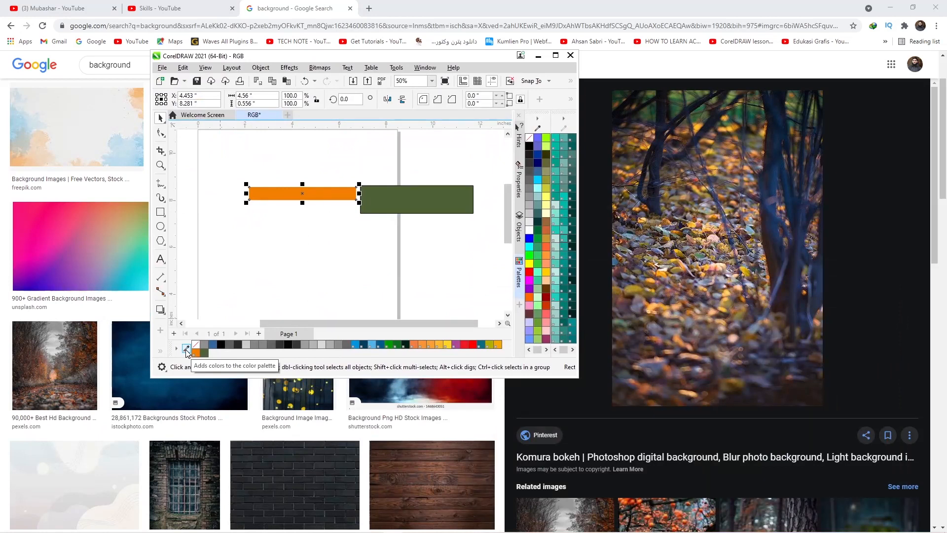
Step: Add a light orange (#FFBF62) sampled from the forest photo's leaves to the document palette and fill the orange rectangle with it
{"action": "left_click", "coordinate": [186, 349]}
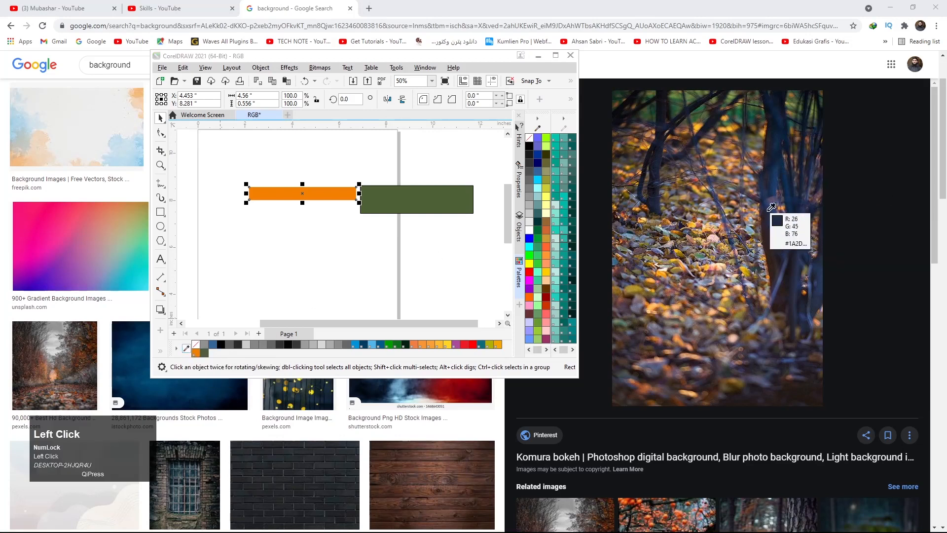
{"action": "left_click", "coordinate": [710, 266]}
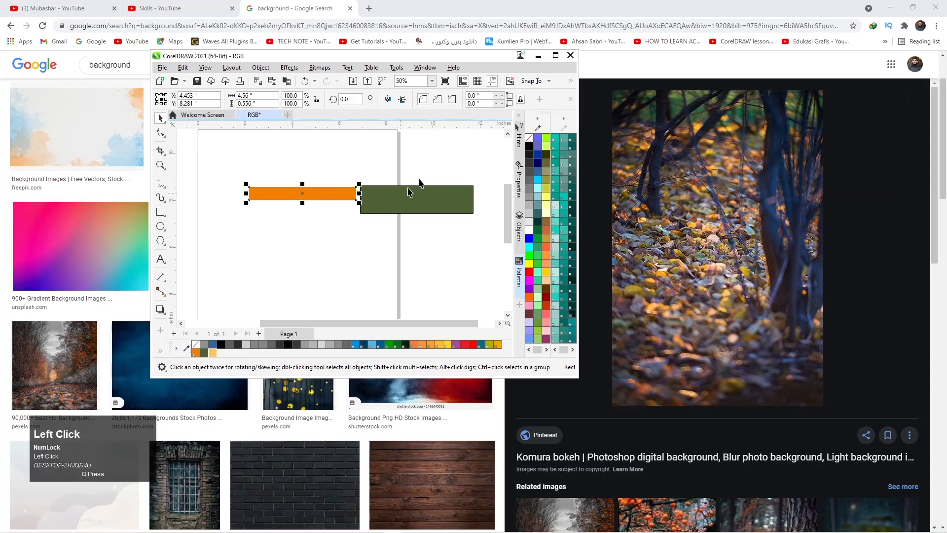
{"action": "left_click", "coordinate": [554, 56]}
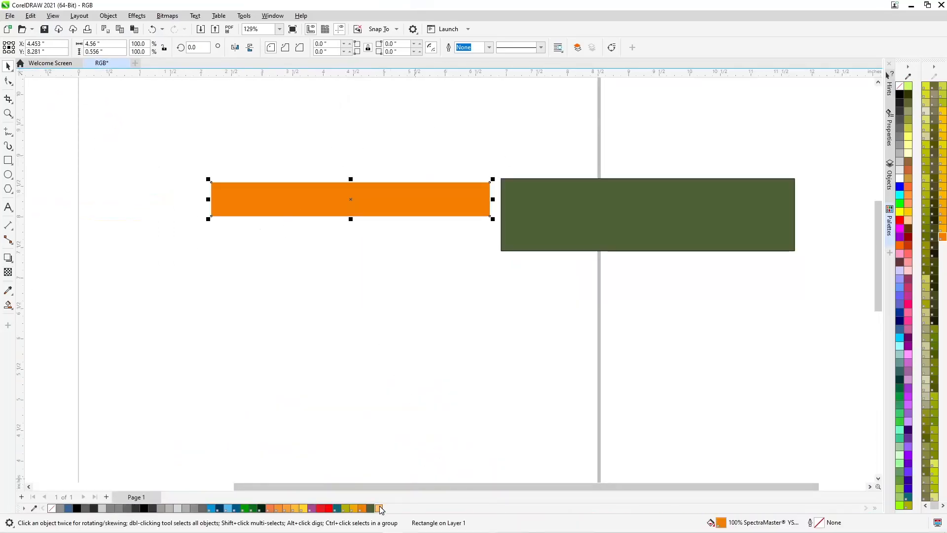
{"action": "left_click", "coordinate": [381, 508]}
Step: Move the green rectangle below the orange one and fill it with a dark navy (#202A45) sampled into the document palette from the photo's tree trunk
{"action": "left_click_drag", "start_coordinate": [571, 239], "coordinate": [307, 314]}
{"action": "left_click", "coordinate": [929, 5]}
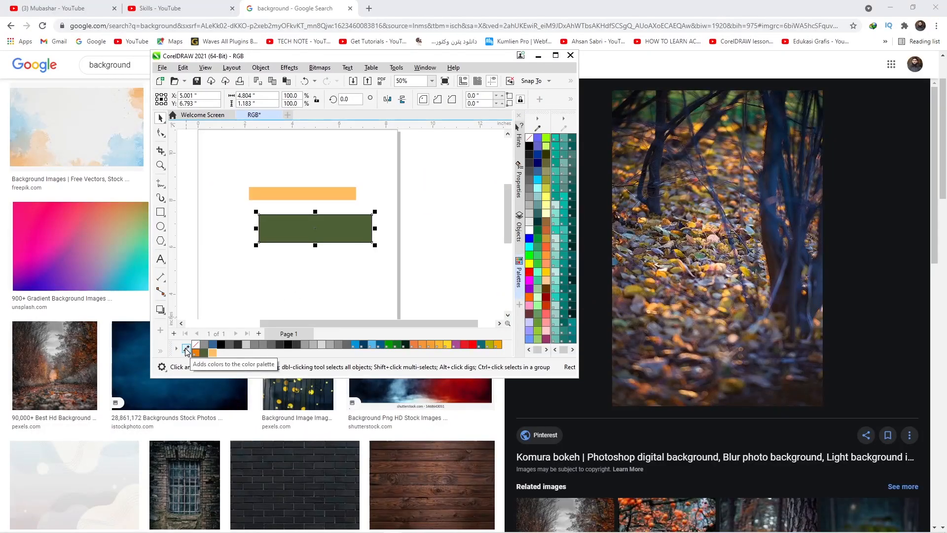
{"action": "left_click", "coordinate": [187, 349]}
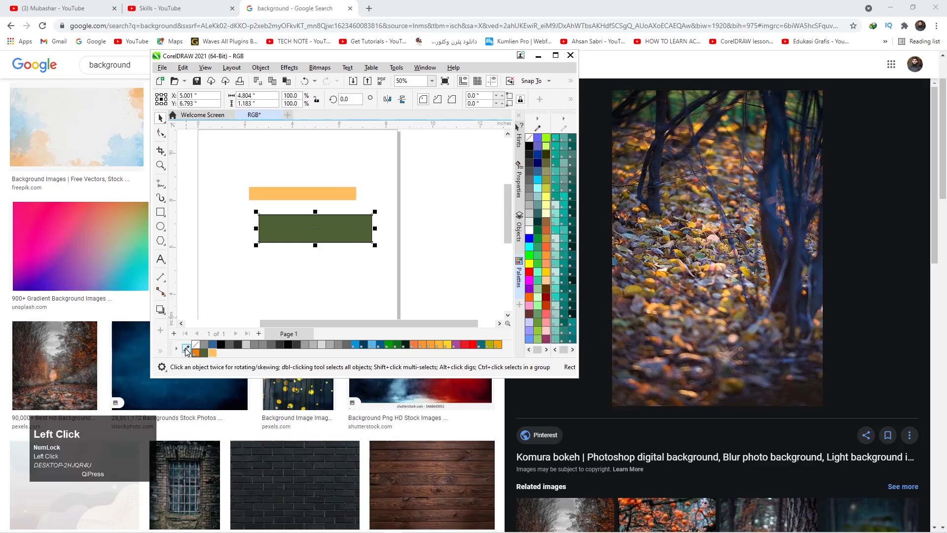
{"action": "left_click", "coordinate": [800, 226]}
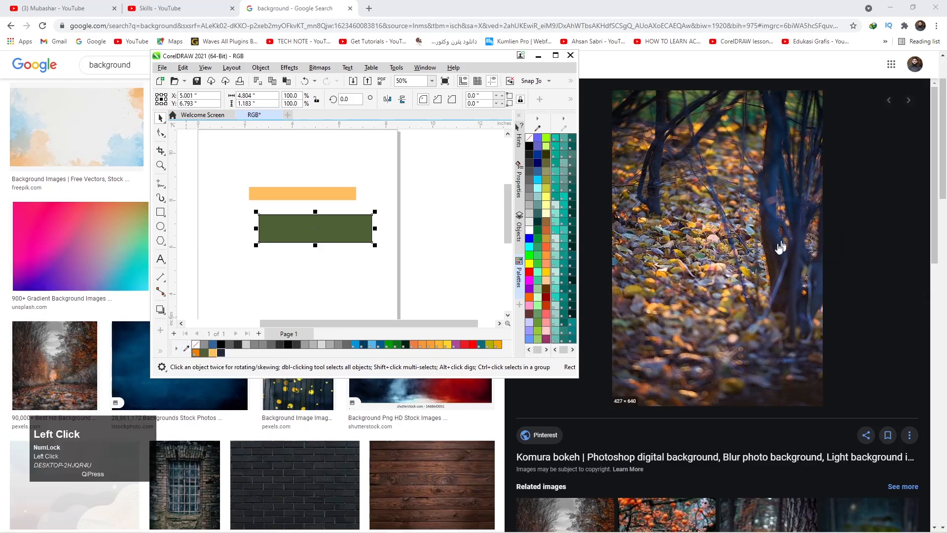
{"action": "left_click", "coordinate": [220, 354]}
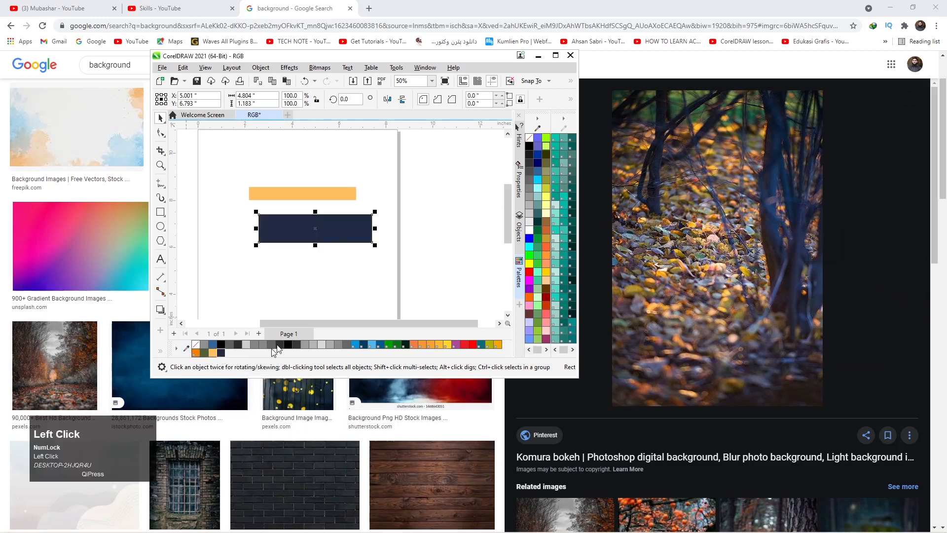
Step: Maximize the CorelDRAW window and stack the navy rectangle directly above the light orange one
{"action": "left_click", "coordinate": [555, 55]}
{"action": "left_click_drag", "start_coordinate": [376, 271], "coordinate": [323, 109]}
{"action": "left_click_drag", "start_coordinate": [386, 208], "coordinate": [335, 190]}
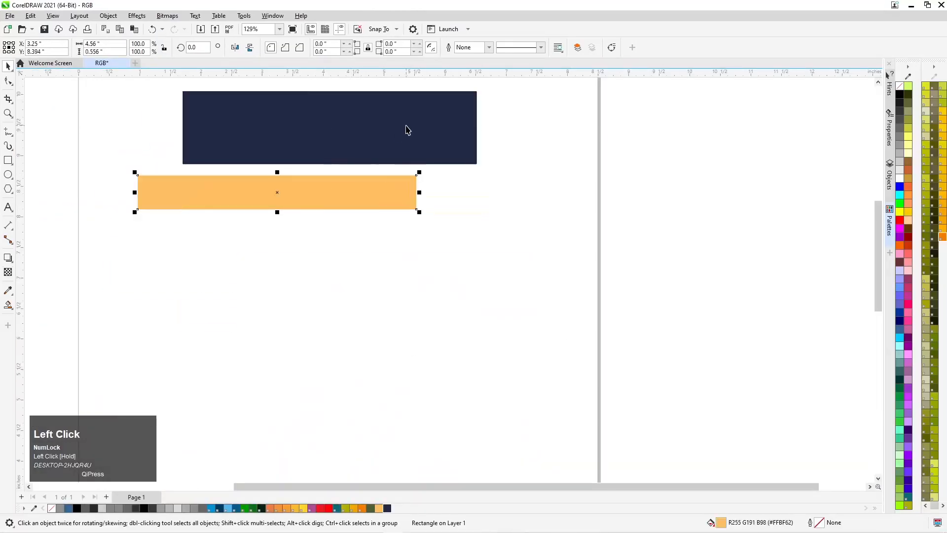
{"action": "left_click_drag", "start_coordinate": [406, 127], "coordinate": [349, 135]}
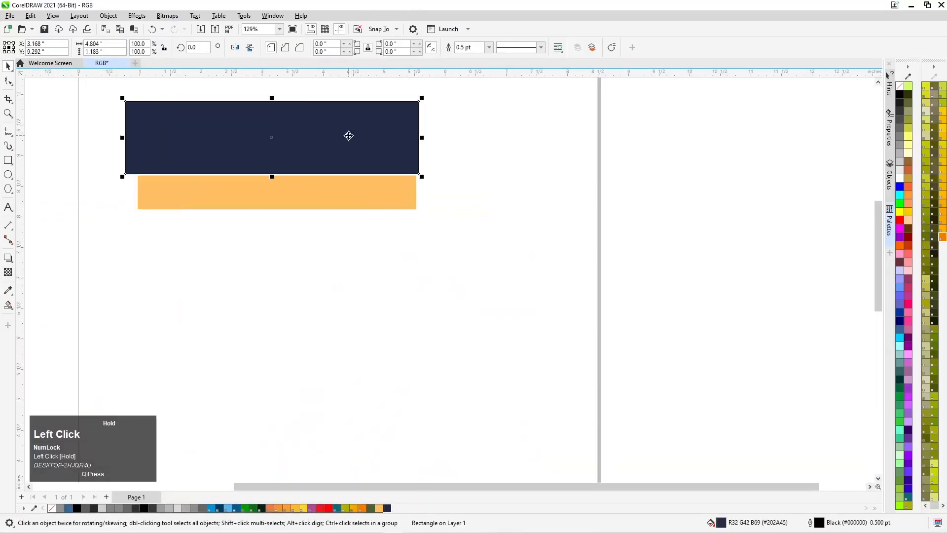
Step: Switch to the browser, copy the forest image to the clipboard and minimize the browser
{"action": "left_click", "coordinate": [913, 6]}
{"action": "right_click", "coordinate": [678, 154]}
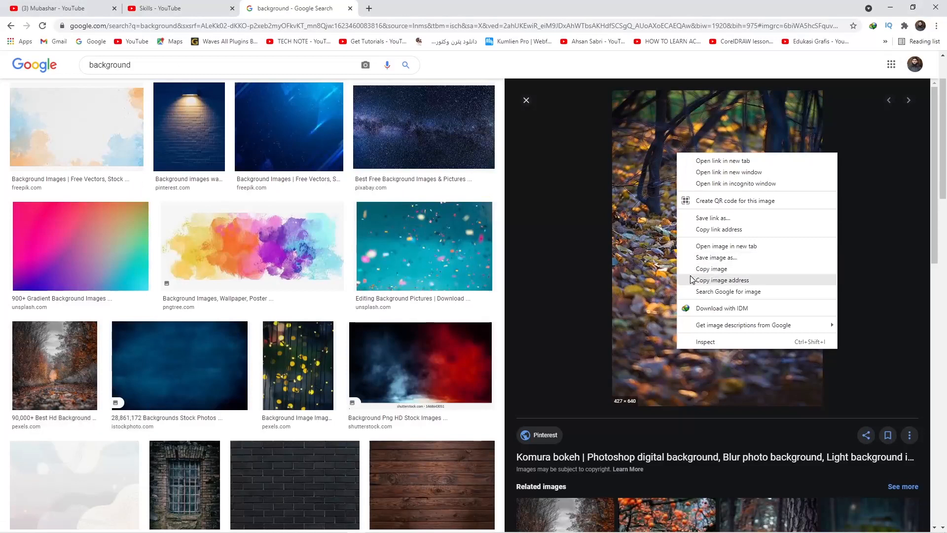
{"action": "left_click", "coordinate": [718, 269]}
{"action": "left_click", "coordinate": [890, 7]}
Step: Switch back to CorelDRAW, paste the forest photo into the RGB document and move it beside the two rectangles
{"action": "scroll", "coordinate": [427, 207], "scroll_direction": "down", "scroll_amount": 1}
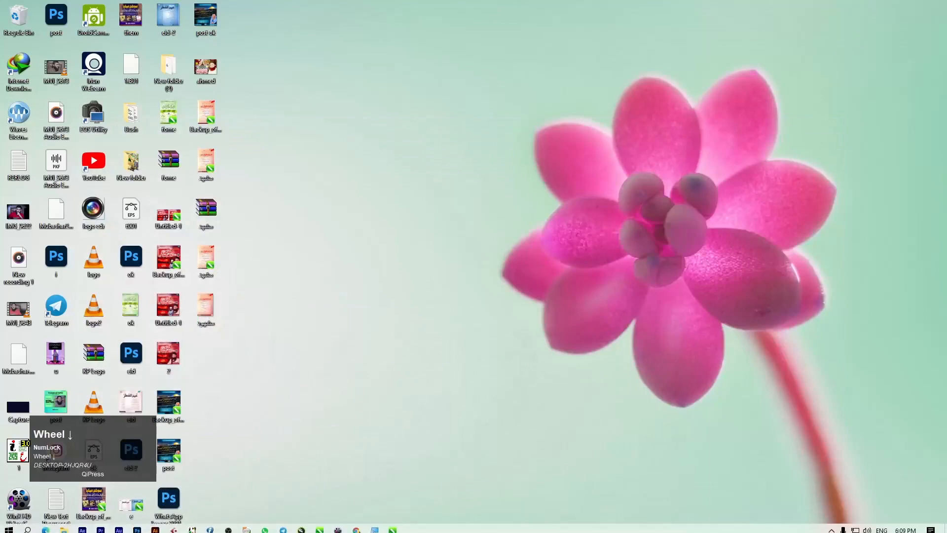
{"action": "left_click", "coordinate": [393, 526]}
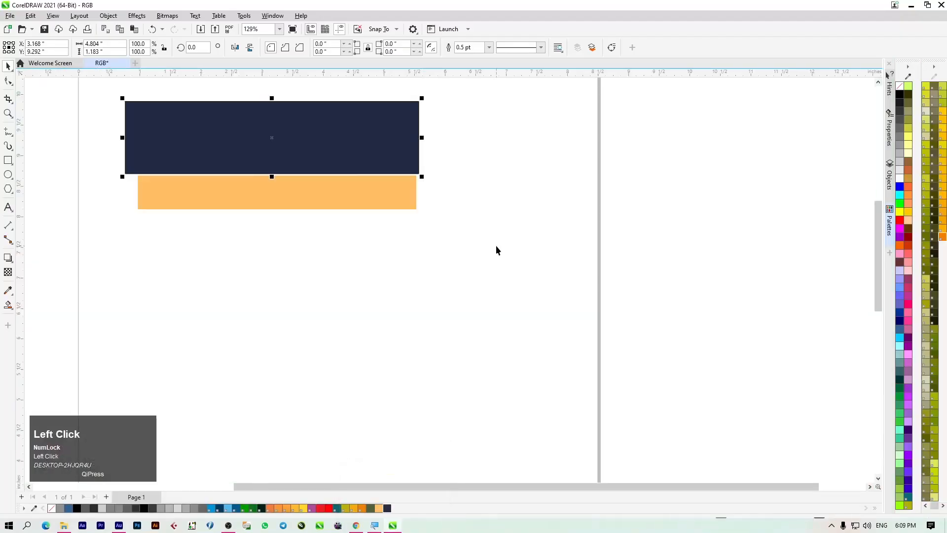
{"action": "left_click", "coordinate": [493, 274]}
{"action": "key", "text": "ctrl+v"}
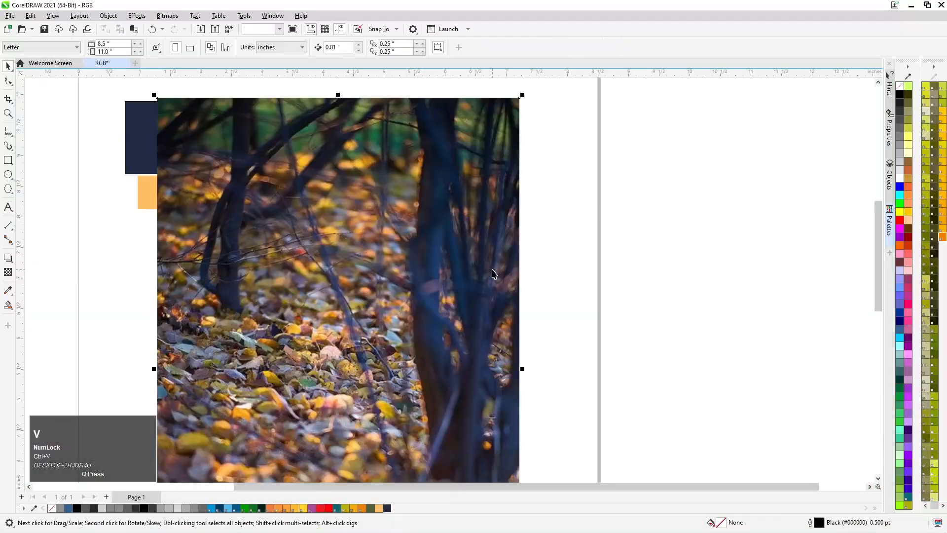
{"action": "scroll", "coordinate": [469, 289], "scroll_direction": "down", "scroll_amount": 2}
{"action": "left_click_drag", "start_coordinate": [469, 289], "coordinate": [648, 299]}
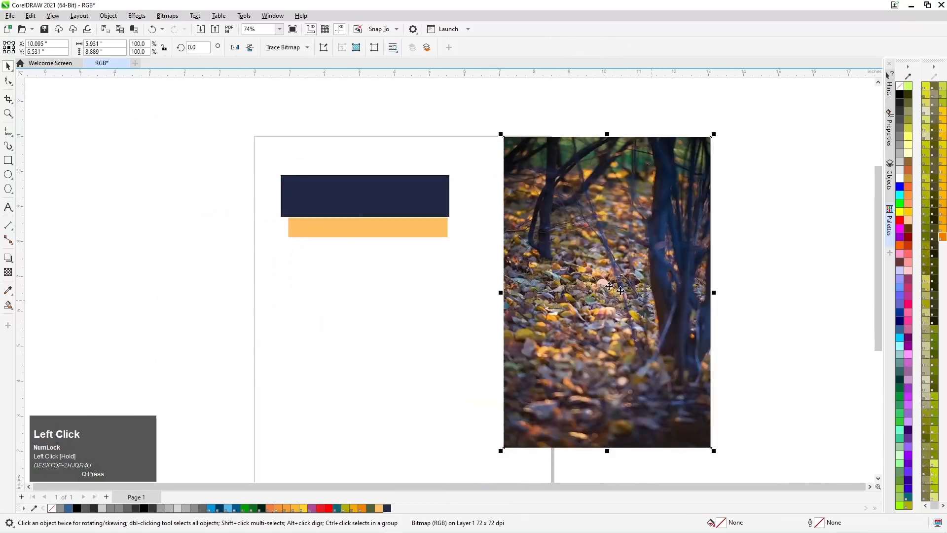
{"action": "left_click_drag", "start_coordinate": [206, 166], "coordinate": [445, 278]}
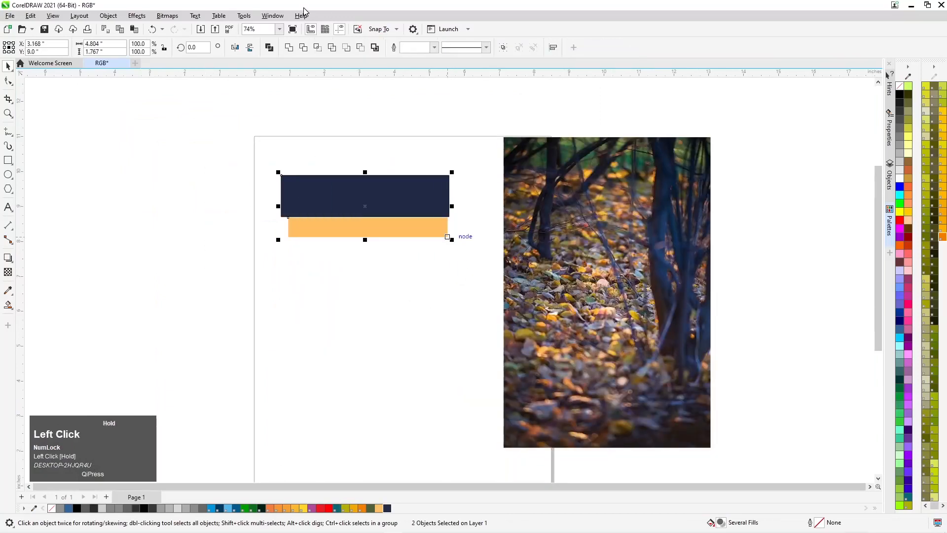
Step: Create a new document with the default settings and paste the copied forest photo onto its page
{"action": "left_click", "coordinate": [403, 360]}
{"action": "key", "text": "ctrl+n"}
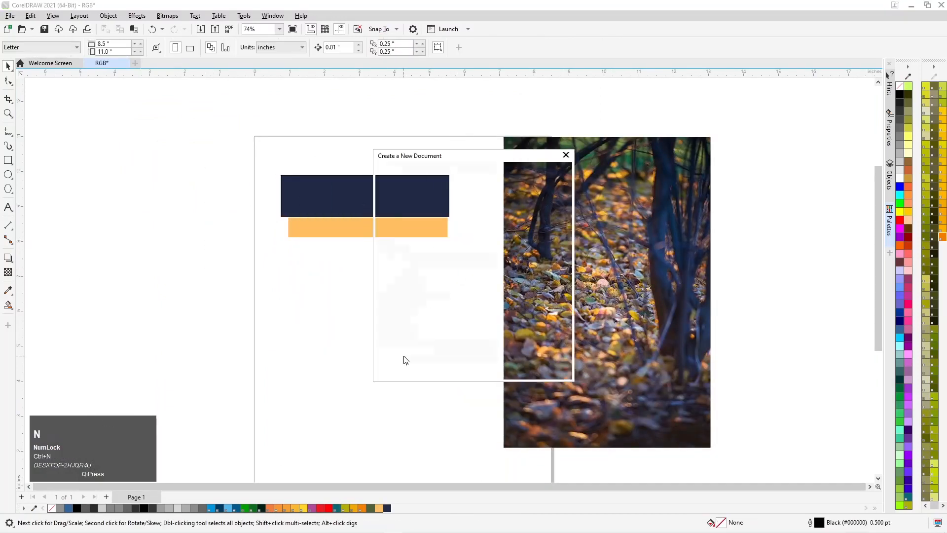
{"action": "key", "text": "Return"}
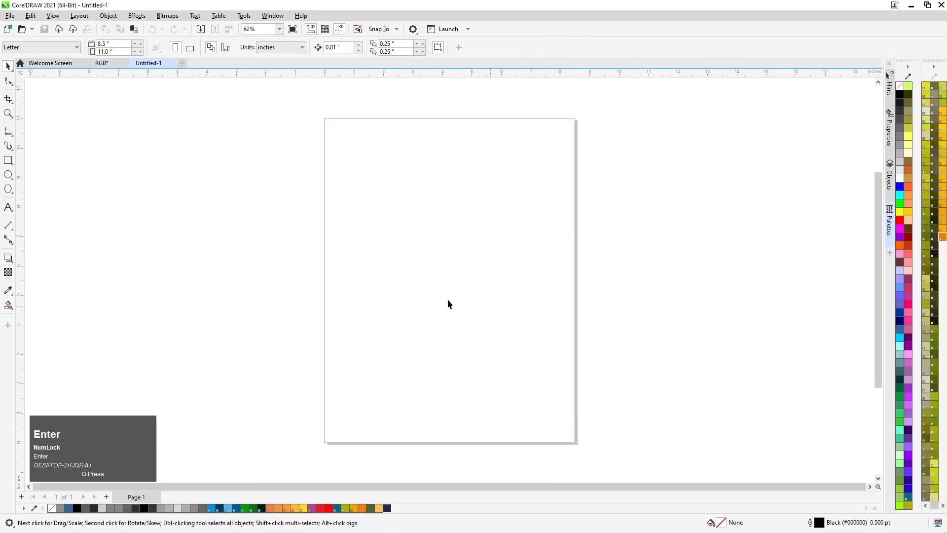
{"action": "left_click", "coordinate": [427, 303]}
{"action": "key", "text": "ctrl+v"}
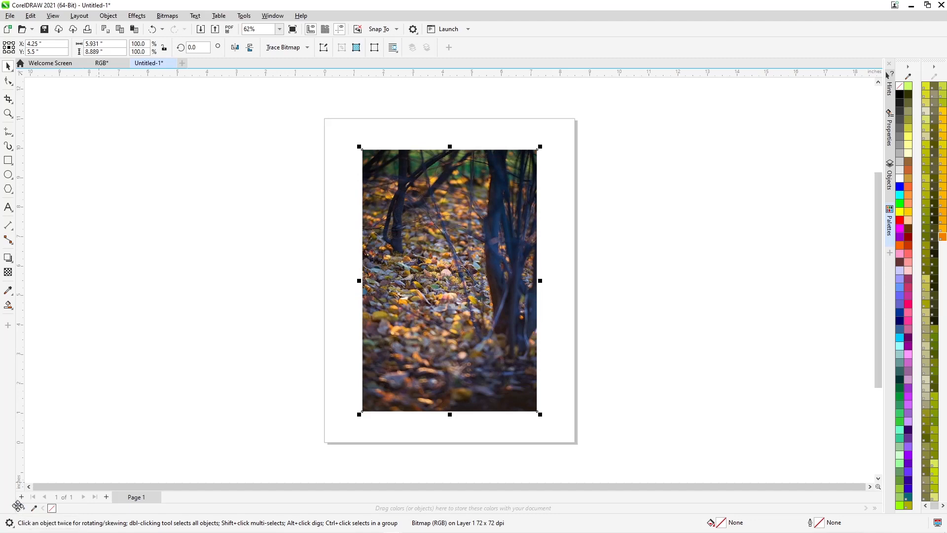
Step: Dock the document palette vertically beside the default palette and enlarge the forest photo to about 6.29 by 9.43 inches
{"action": "left_click_drag", "start_coordinate": [17, 507], "coordinate": [892, 196]}
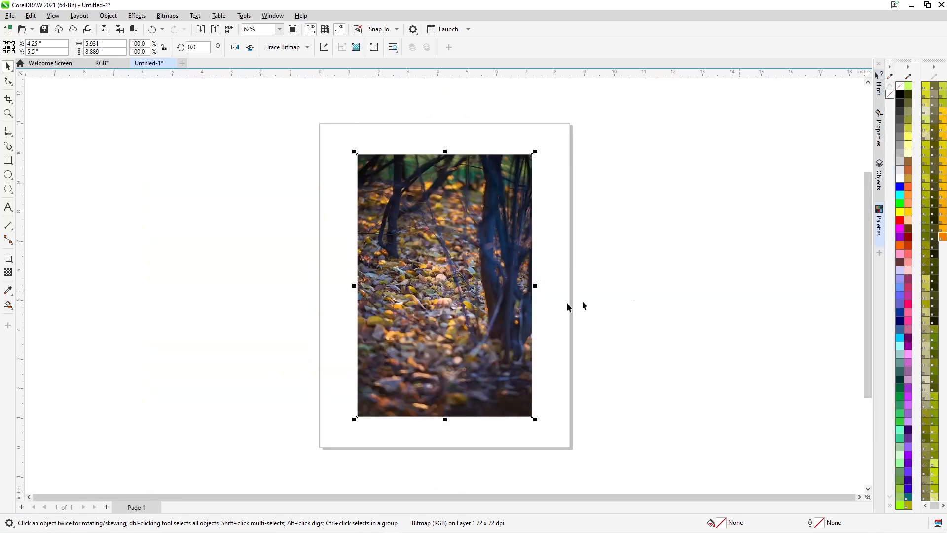
{"action": "left_click_drag", "start_coordinate": [505, 277], "coordinate": [515, 261]}
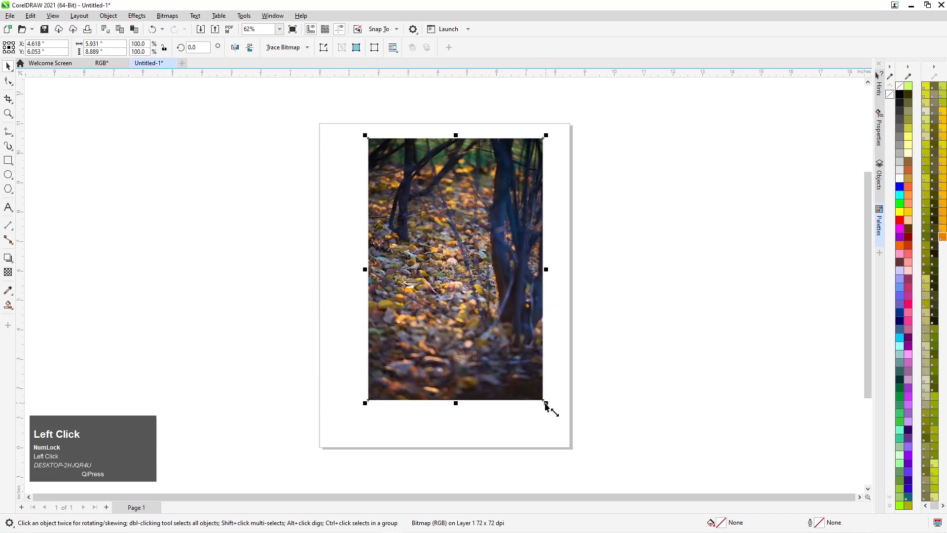
{"action": "left_click_drag", "start_coordinate": [543, 401], "coordinate": [554, 417]}
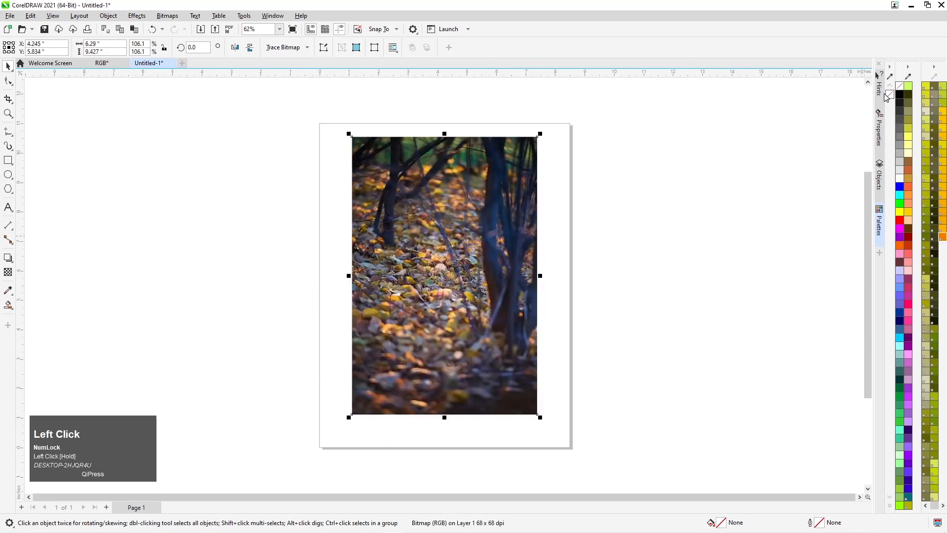
Step: Sample a dark blue from the photo's tree trunk into the document palette and nudge the photo slightly down the page
{"action": "left_click", "coordinate": [892, 75]}
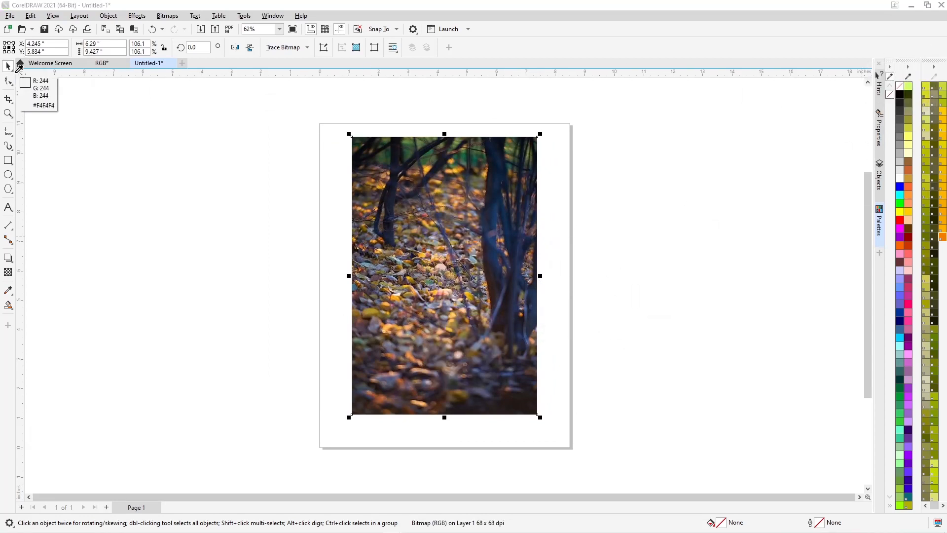
{"action": "left_click", "coordinate": [501, 241]}
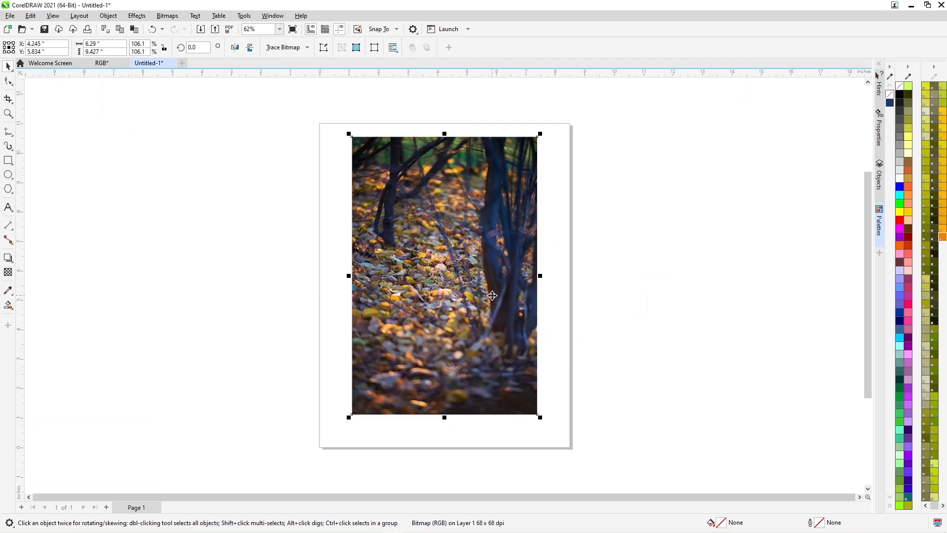
{"action": "left_click_drag", "start_coordinate": [383, 199], "coordinate": [419, 224]}
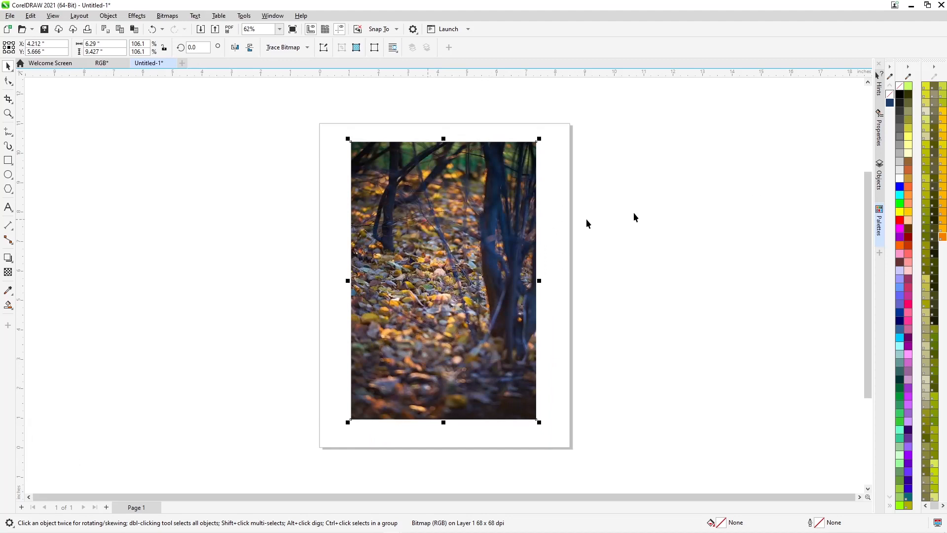
Step: Delete the dark blue swatch from the document palette and reposition the forest photo slightly lower
{"action": "left_click", "coordinate": [891, 104]}
{"action": "right_click", "coordinate": [891, 103]}
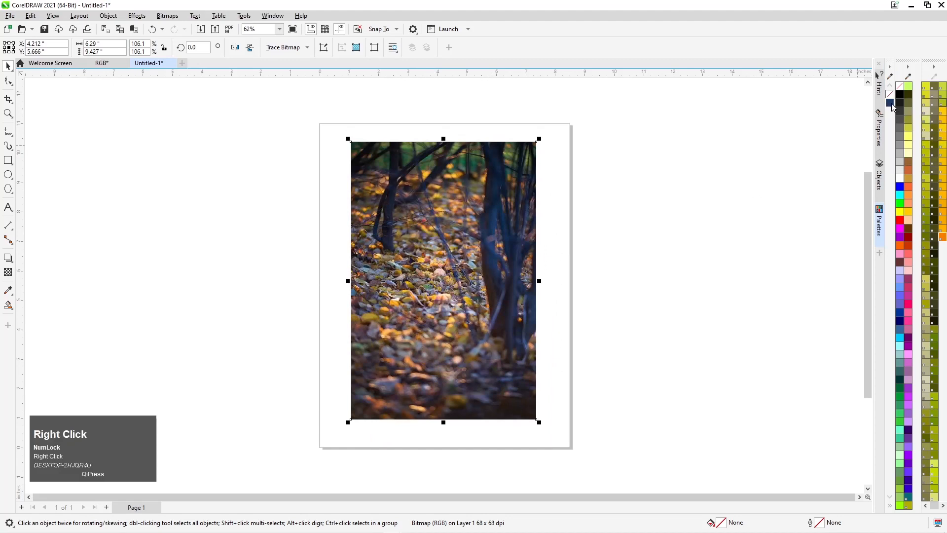
{"action": "left_click", "coordinate": [891, 67]}
{"action": "left_click", "coordinate": [890, 67]}
{"action": "left_click", "coordinate": [891, 67]}
{"action": "left_click", "coordinate": [829, 105]}
{"action": "left_click_drag", "start_coordinate": [503, 217], "coordinate": [502, 224]}
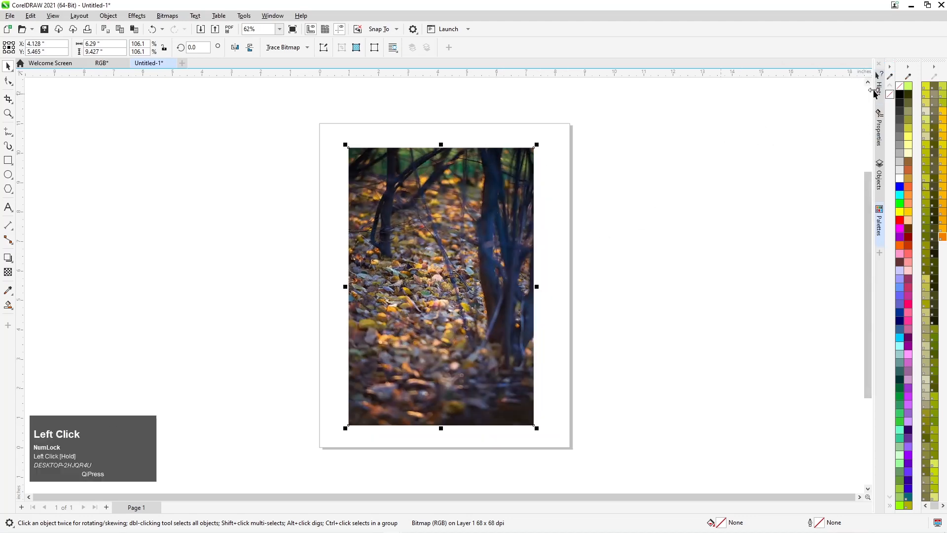
Step: Add 30 colors from the forest photo to the document palette using Add from Document, and move the photo partly off the page
{"action": "left_click", "coordinate": [891, 66]}
{"action": "left_click", "coordinate": [890, 66]}
{"action": "left_click", "coordinate": [890, 64]}
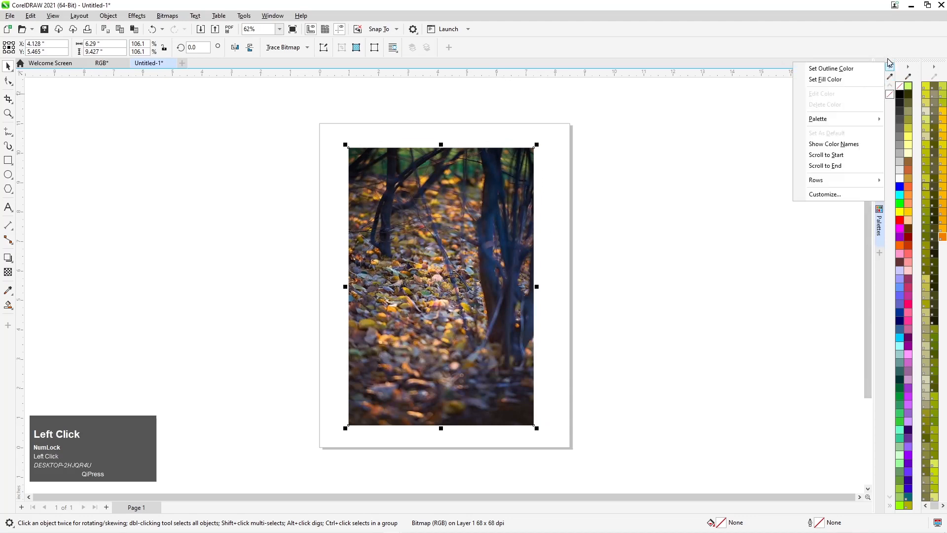
{"action": "mouse_move", "coordinate": [864, 120]}
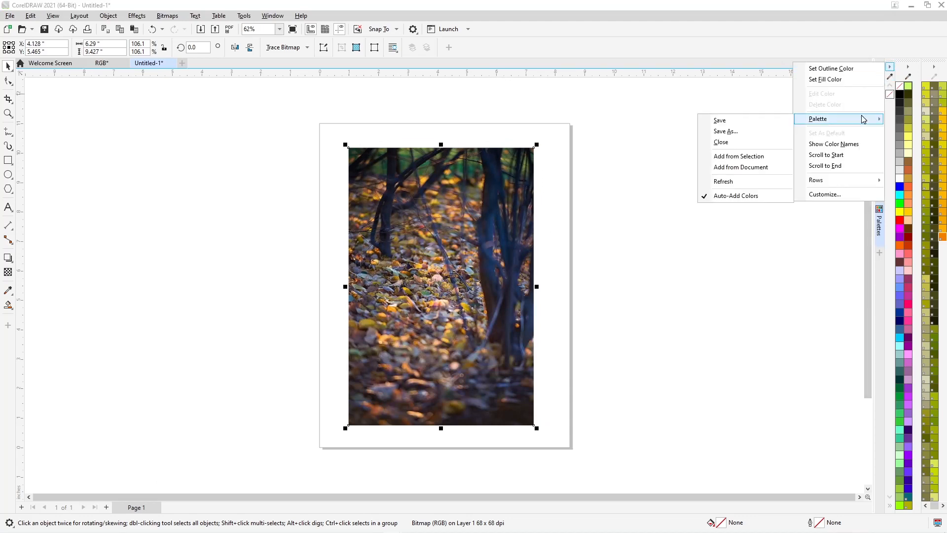
{"action": "left_click", "coordinate": [738, 170]}
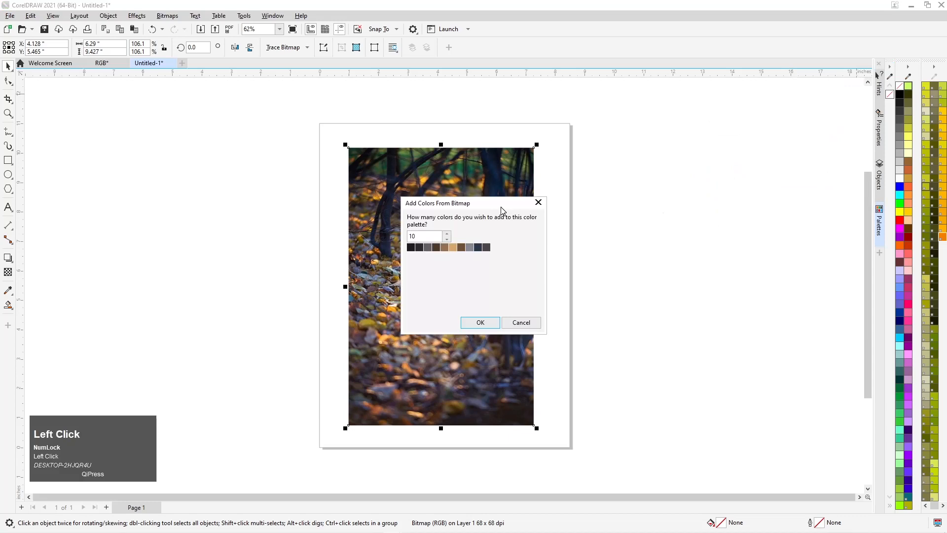
{"action": "left_click_drag", "start_coordinate": [501, 206], "coordinate": [687, 188]}
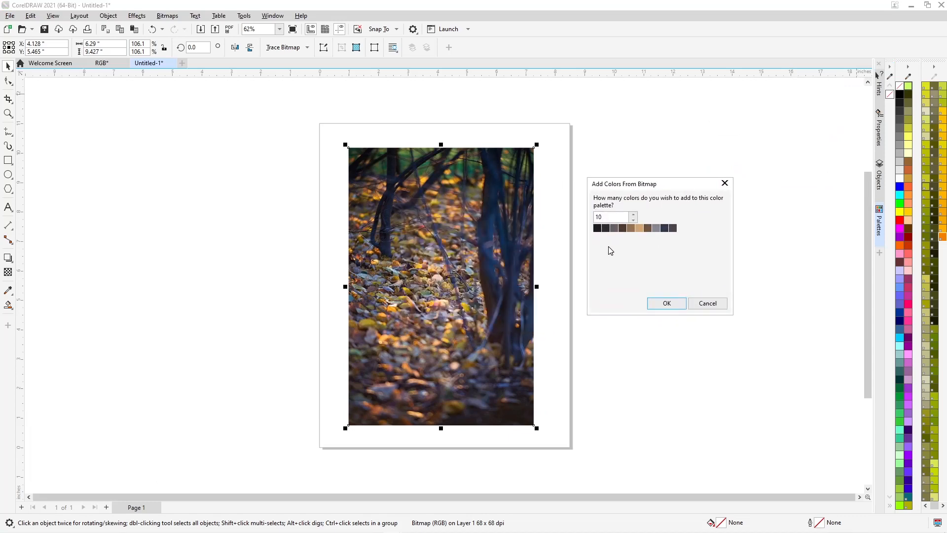
{"action": "left_click", "coordinate": [608, 217]}
{"action": "left_click_drag", "start_coordinate": [611, 215], "coordinate": [511, 221]}
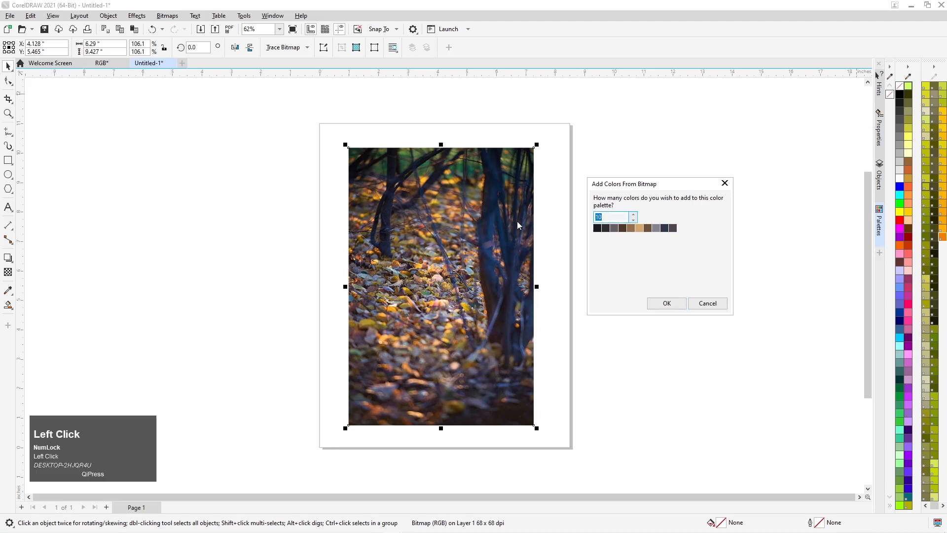
{"action": "type", "text": "30"}
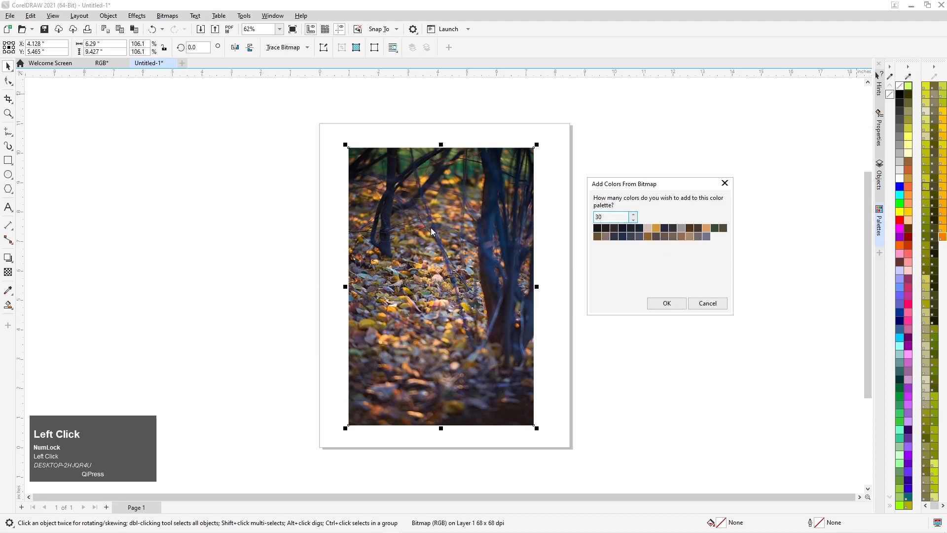
{"action": "left_click", "coordinate": [437, 264]}
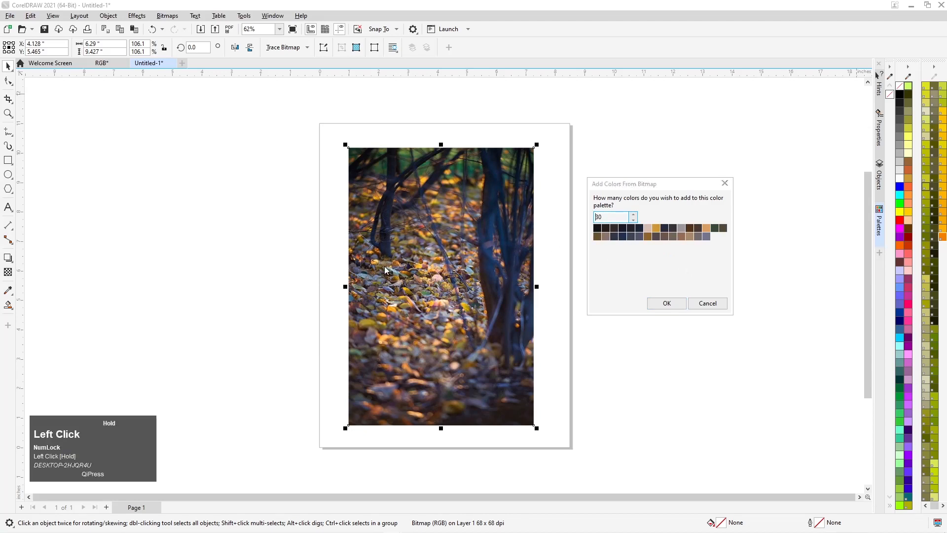
{"action": "left_click", "coordinate": [669, 307]}
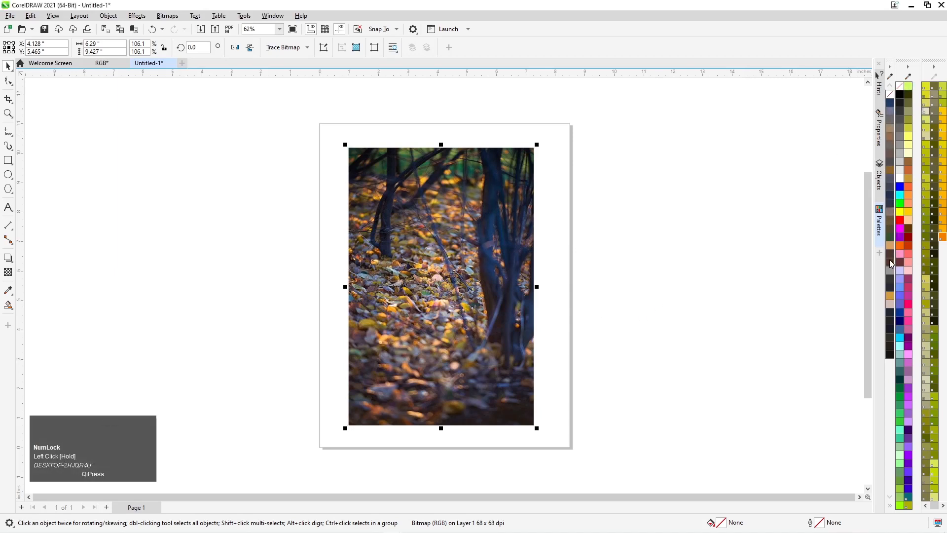
{"action": "left_click_drag", "start_coordinate": [466, 176], "coordinate": [551, 243]}
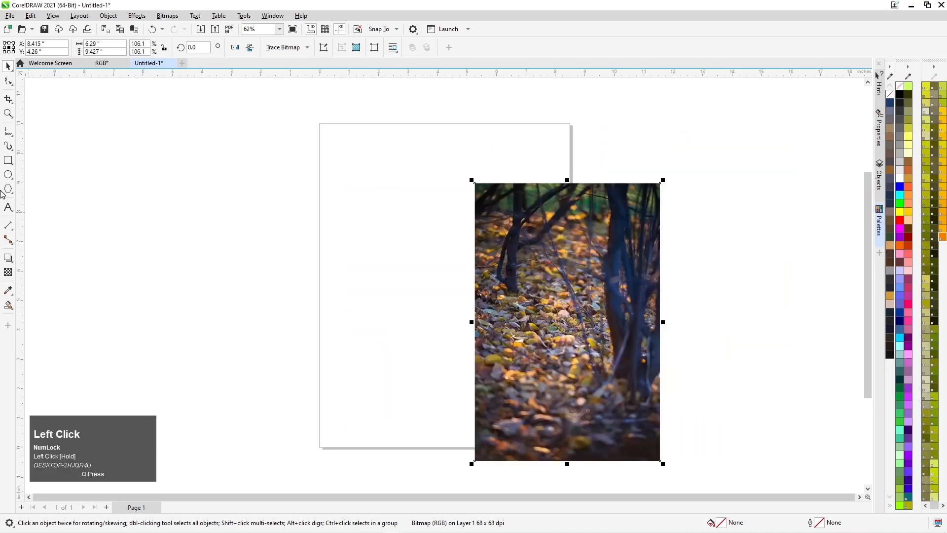
{"action": "left_click", "coordinate": [7, 208]}
{"action": "left_click", "coordinate": [332, 235]}
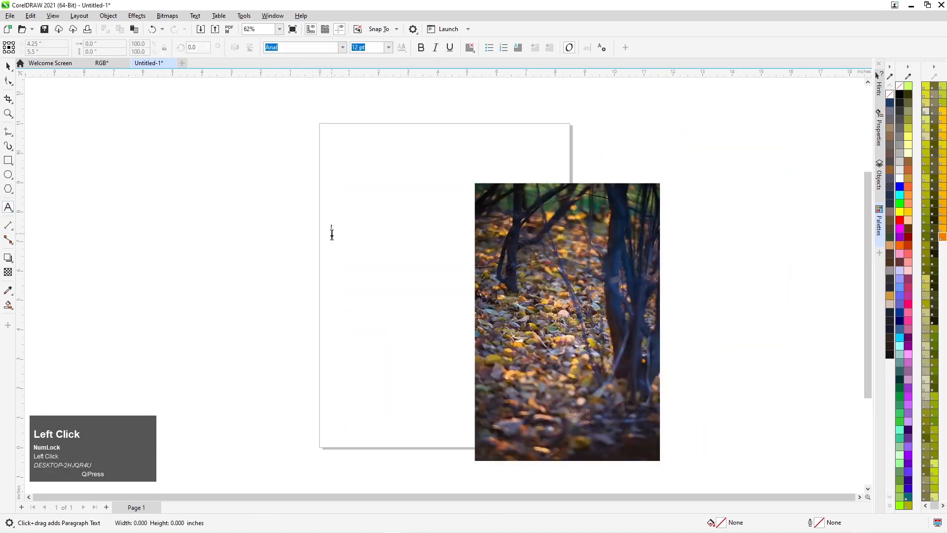
{"action": "type", "text": "co"}
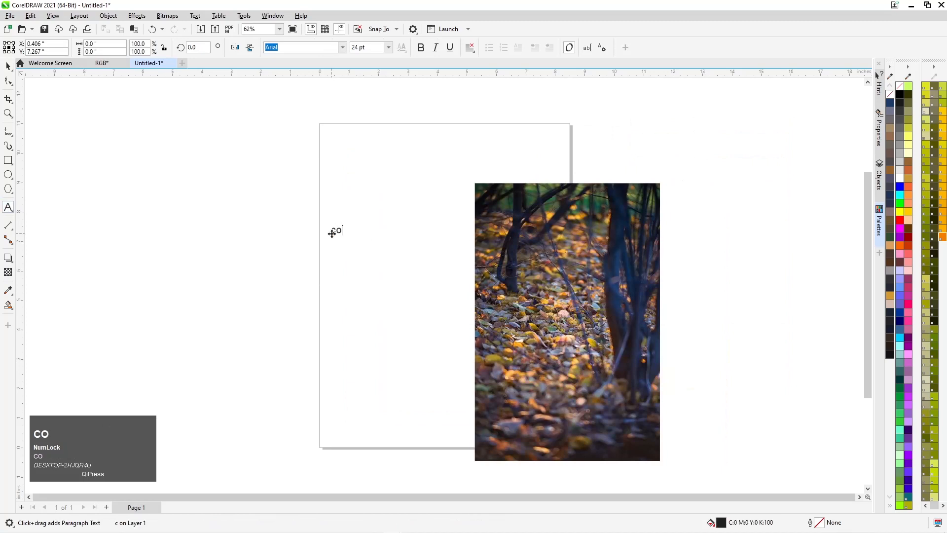
{"action": "type", "text": "le"}
{"action": "key", "text": "BackSpace"}
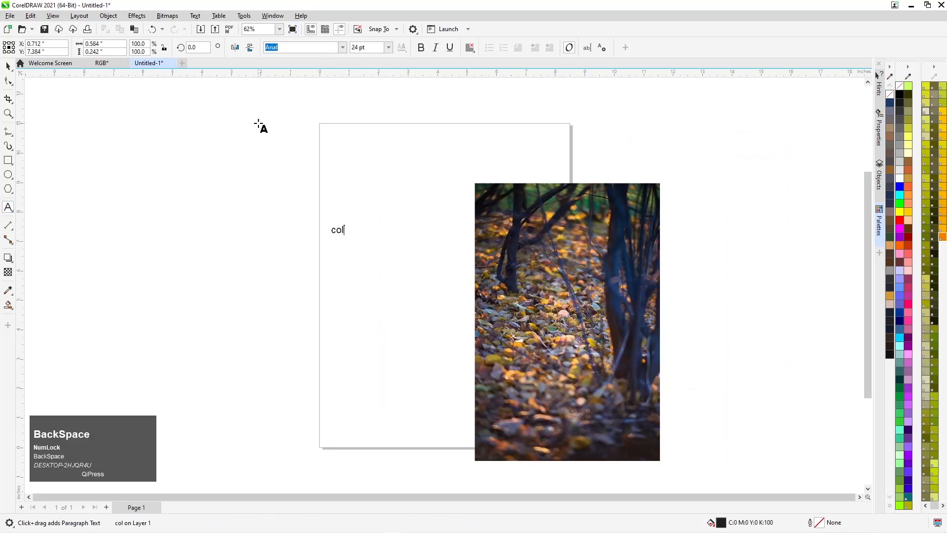
{"action": "type", "text": "er"}
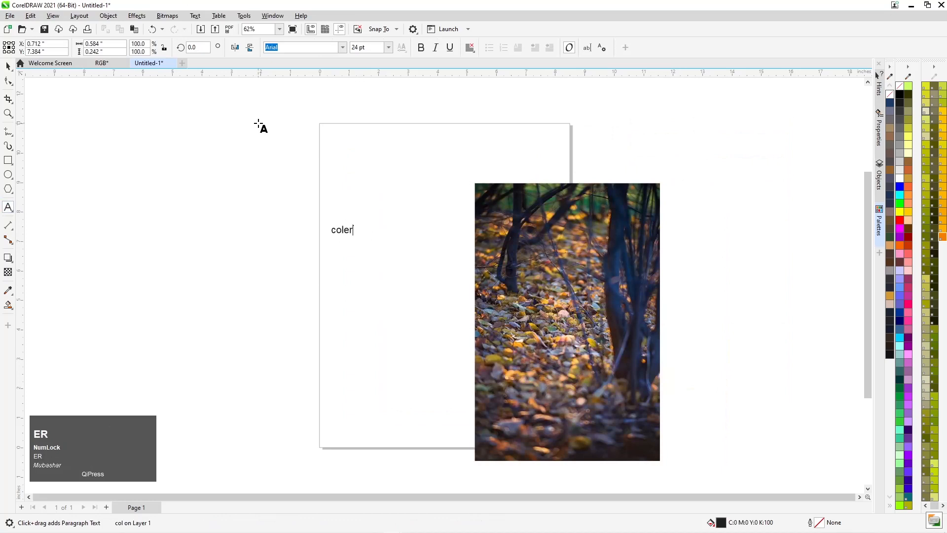
{"action": "left_click", "coordinate": [7, 66]}
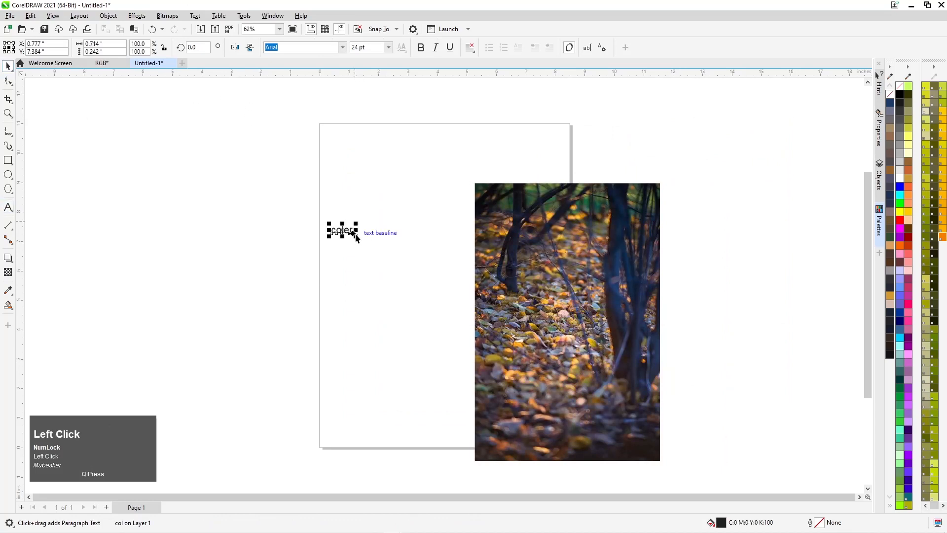
{"action": "left_click_drag", "start_coordinate": [356, 236], "coordinate": [406, 278]}
{"action": "left_click_drag", "start_coordinate": [337, 251], "coordinate": [576, 263]}
{"action": "key", "text": "Delete"}
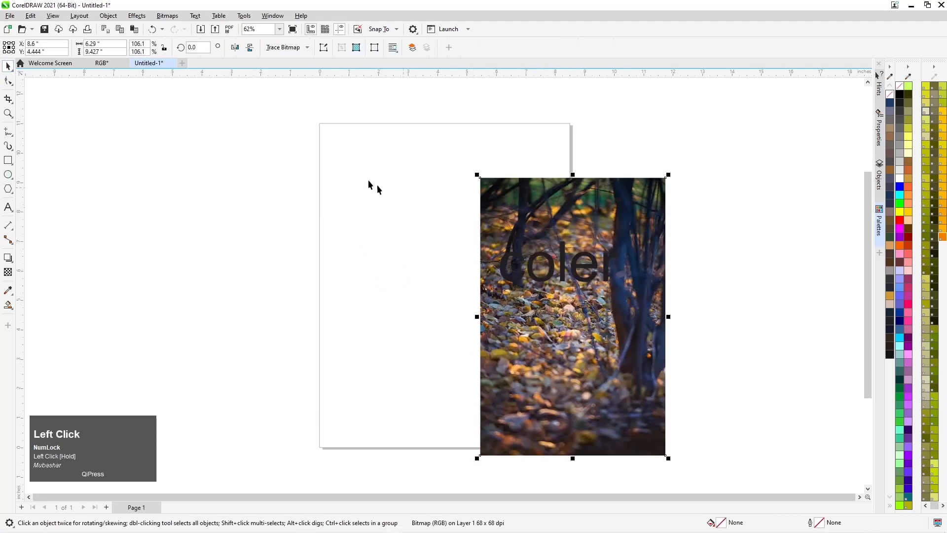
{"action": "left_click_drag", "start_coordinate": [344, 176], "coordinate": [659, 323]}
{"action": "key", "text": "Delete"}
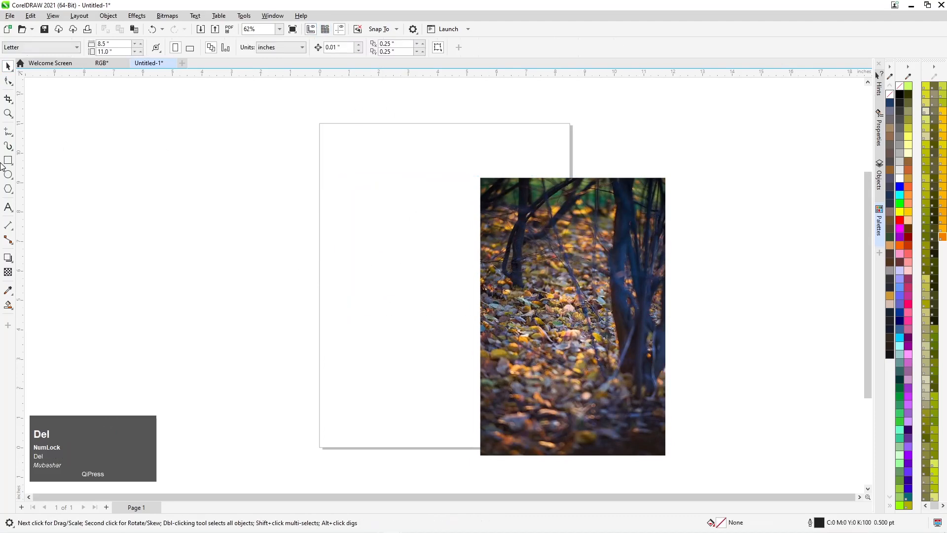
Step: Draw a rectangle about 7.27 by 1.64 inches, place it across the forest photo and fill it with the palette's dark green #304C33
{"action": "left_click", "coordinate": [6, 165]}
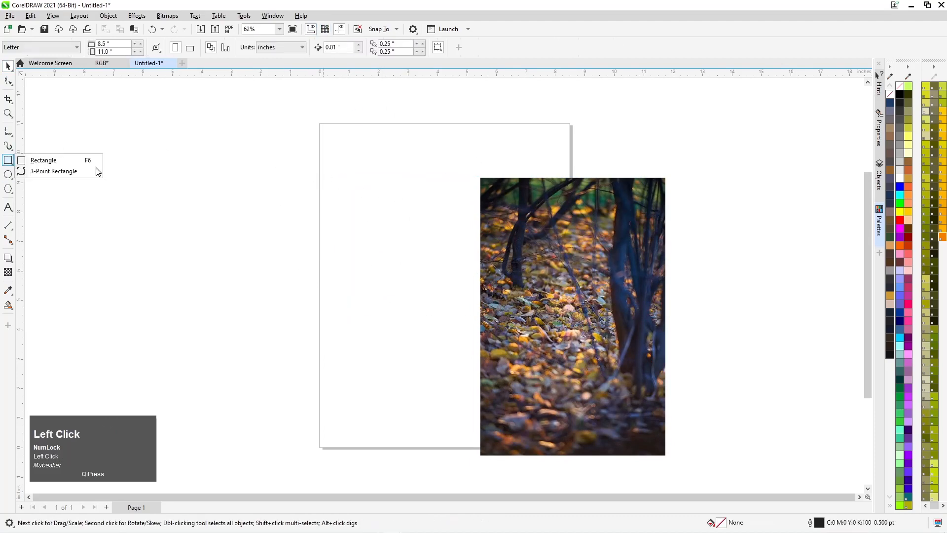
{"action": "left_click", "coordinate": [94, 160]}
{"action": "left_click_drag", "start_coordinate": [457, 150], "coordinate": [674, 201]}
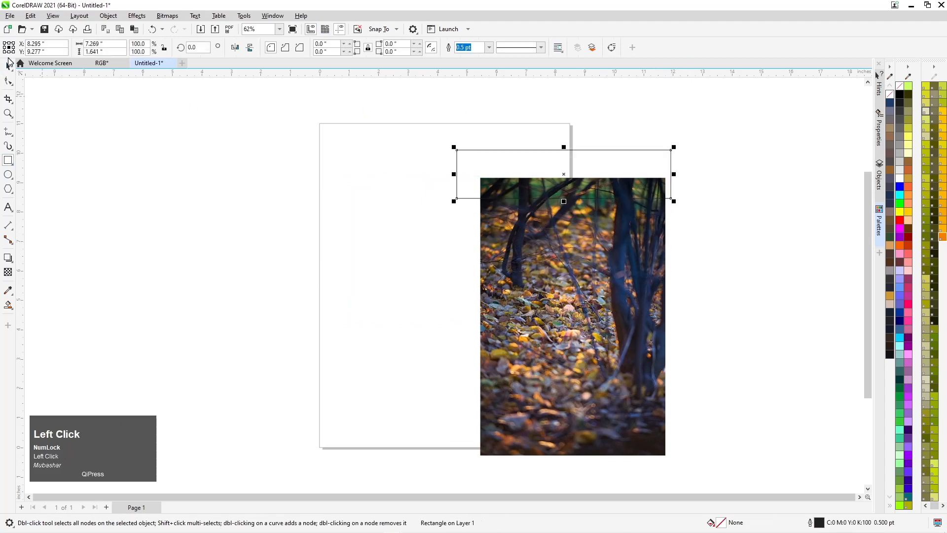
{"action": "left_click_drag", "start_coordinate": [518, 150], "coordinate": [534, 264]}
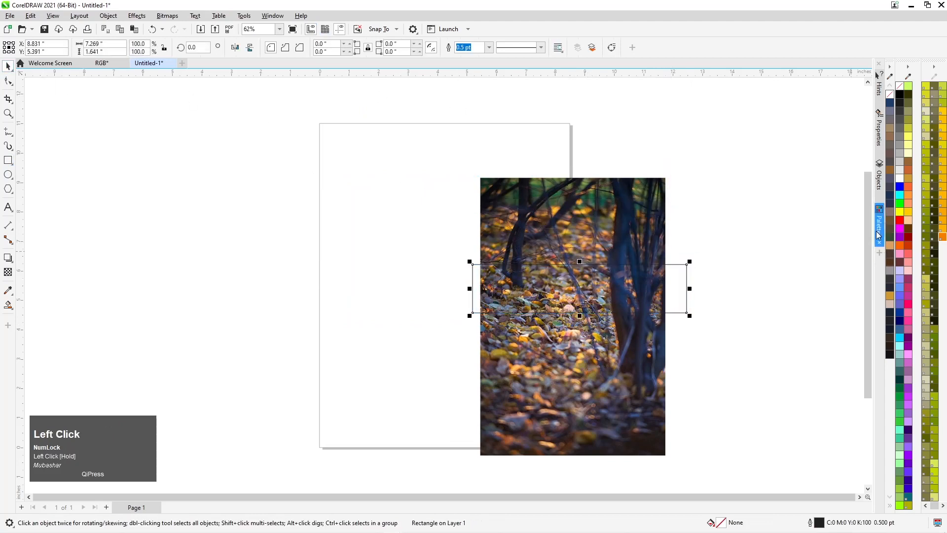
{"action": "left_click", "coordinate": [891, 239]}
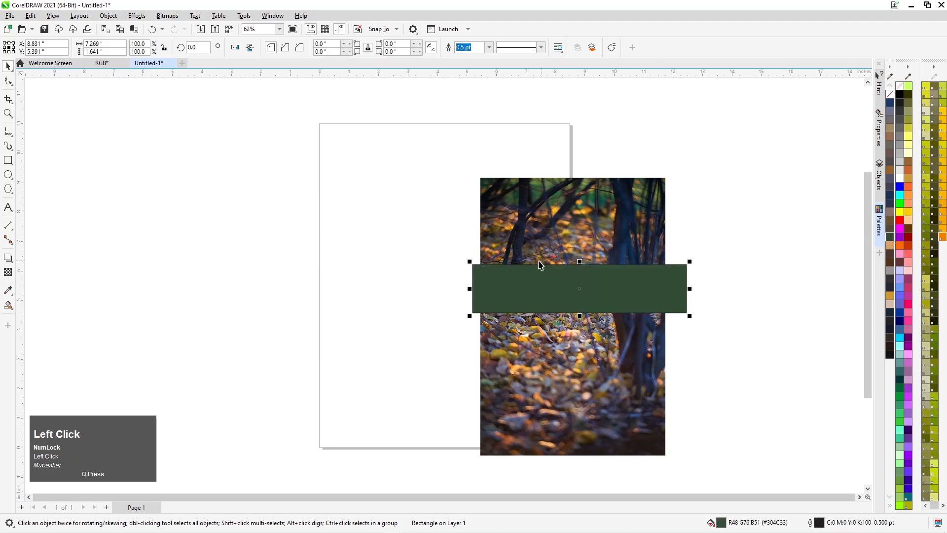
Step: Move the green rectangle slightly up and sample a green from the forest photo's background into the document palette
{"action": "scroll", "coordinate": [627, 190], "scroll_direction": "up", "scroll_amount": 3}
{"action": "scroll", "coordinate": [627, 190], "scroll_direction": "up", "scroll_amount": 1}
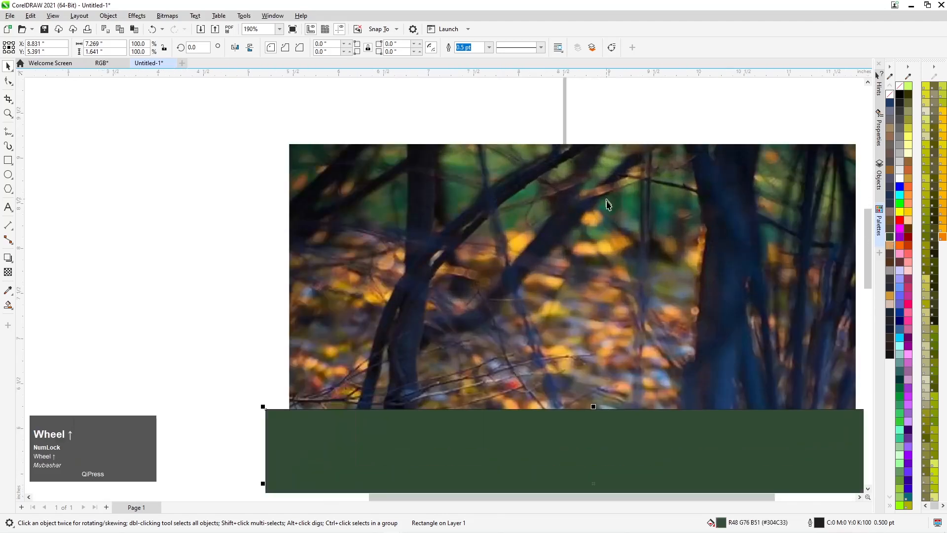
{"action": "scroll", "coordinate": [622, 375], "scroll_direction": "down", "scroll_amount": 1}
{"action": "left_click_drag", "start_coordinate": [650, 431], "coordinate": [626, 366]}
{"action": "left_click", "coordinate": [890, 77]}
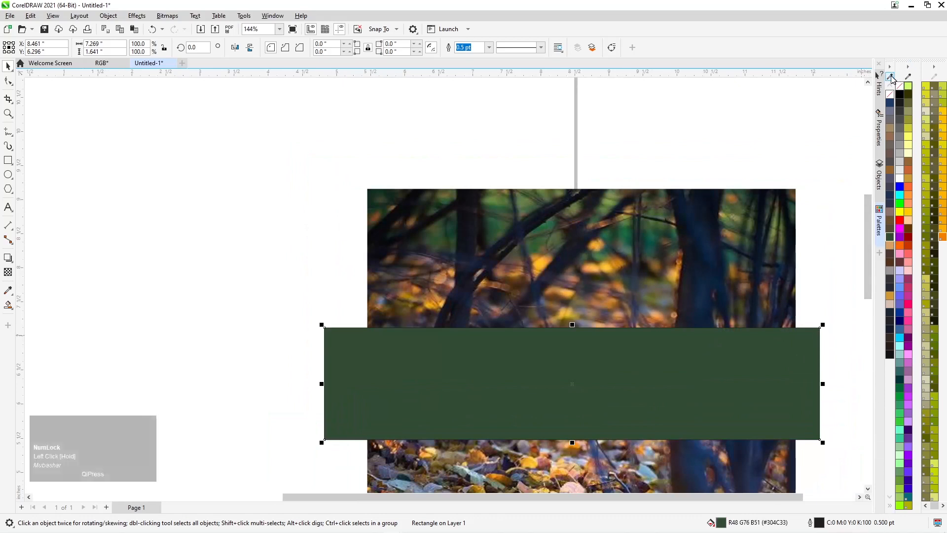
{"action": "left_click", "coordinate": [659, 231]}
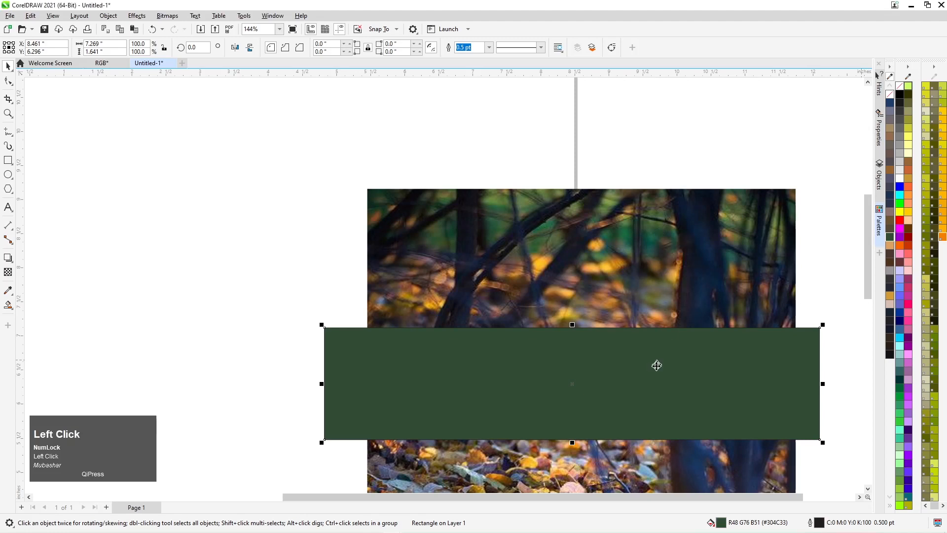
Step: Fill the rectangle with the newly sampled green #1D4E38 and shift it partly beyond the photo's left edge
{"action": "left_click", "coordinate": [649, 378]}
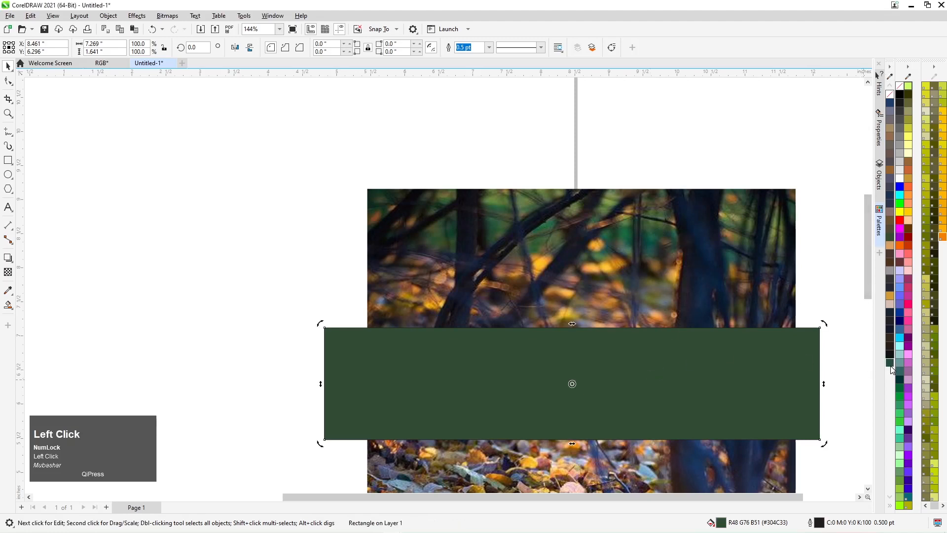
{"action": "left_click_drag", "start_coordinate": [502, 290], "coordinate": [453, 267]}
{"action": "left_click_drag", "start_coordinate": [651, 374], "coordinate": [538, 389]}
{"action": "left_click_drag", "start_coordinate": [647, 390], "coordinate": [540, 384]}
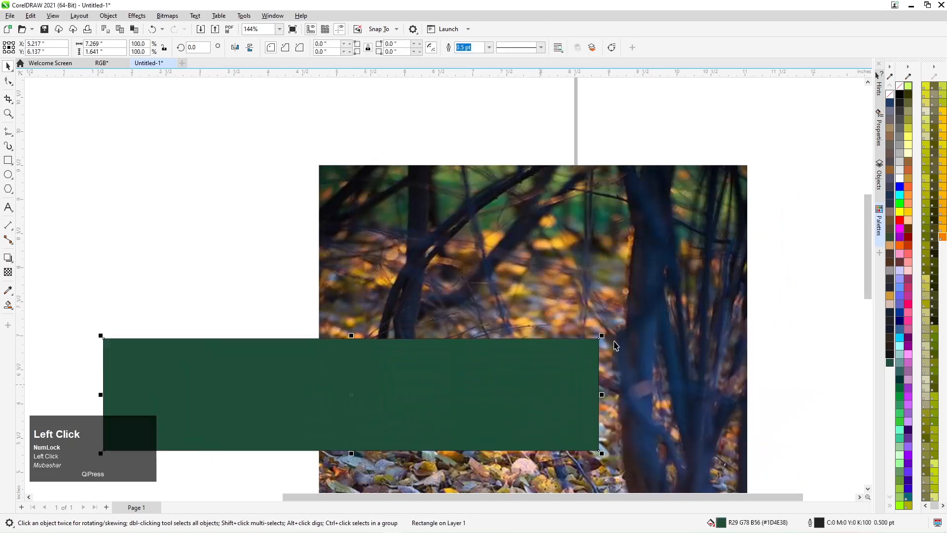
Step: Try darker document palette colors on the rectangle, fill it with blue #1C3B69 and place it back across the photo
{"action": "left_click", "coordinate": [890, 332]}
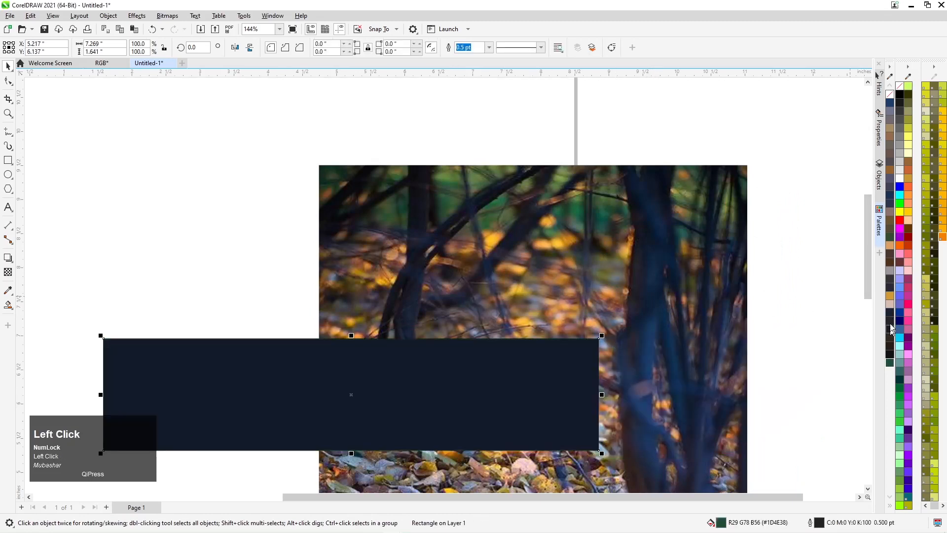
{"action": "left_click", "coordinate": [890, 196]}
{"action": "left_click", "coordinate": [891, 105]}
{"action": "left_click_drag", "start_coordinate": [592, 340], "coordinate": [682, 285]}
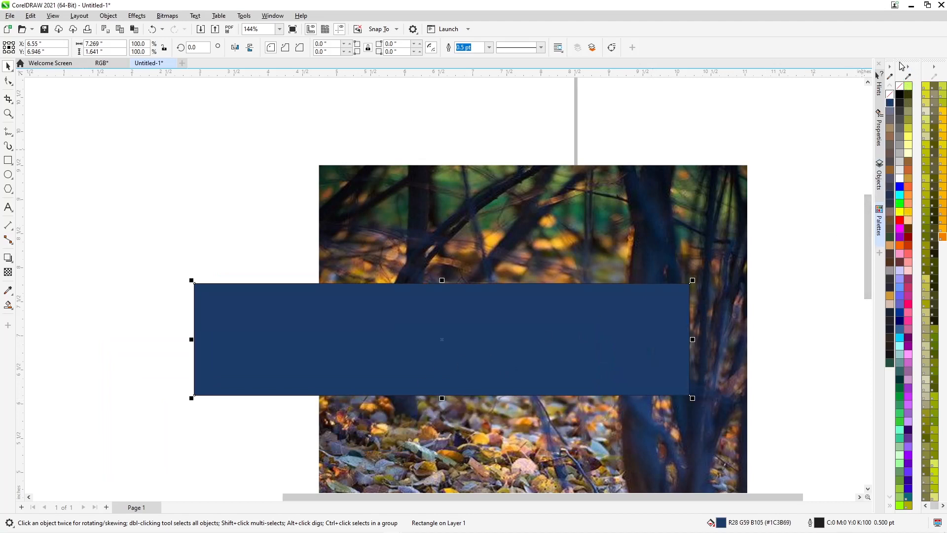
{"action": "left_click_drag", "start_coordinate": [483, 368], "coordinate": [565, 351]}
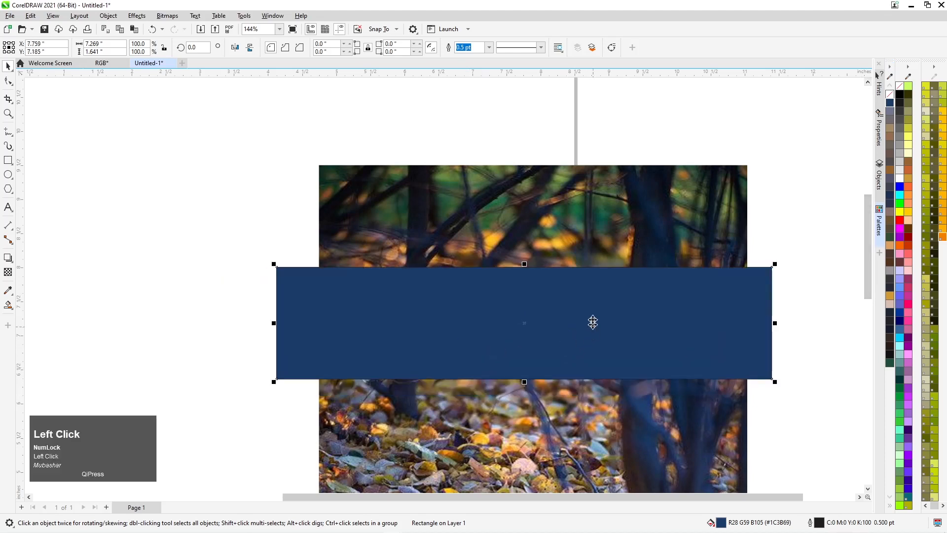
Step: Move the blue rectangle off the forest photo and delete it
{"action": "scroll", "coordinate": [594, 331], "scroll_direction": "down", "scroll_amount": 3}
{"action": "left_click_drag", "start_coordinate": [598, 268], "coordinate": [333, 239]}
{"action": "left_click", "coordinate": [570, 261]}
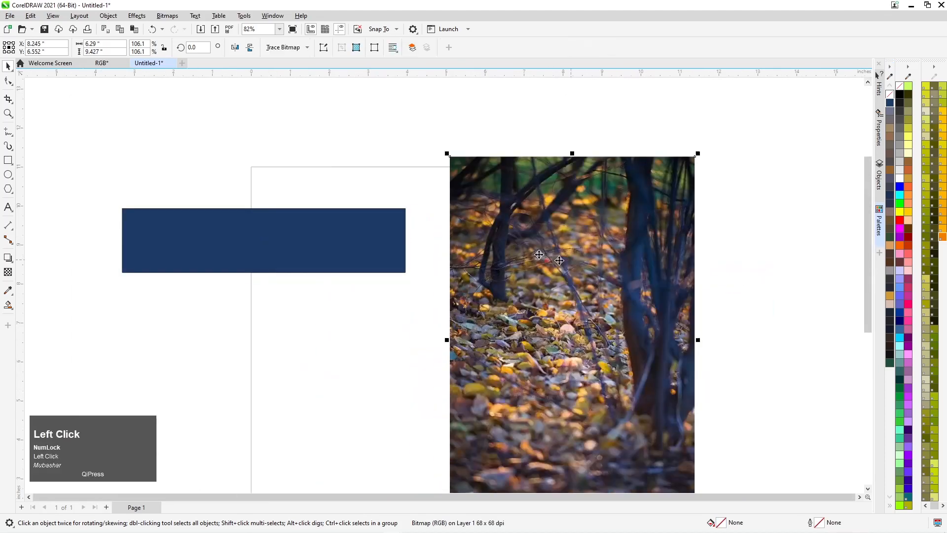
{"action": "left_click_drag", "start_coordinate": [571, 261], "coordinate": [576, 245]}
{"action": "left_click_drag", "start_coordinate": [276, 256], "coordinate": [277, 296]}
{"action": "key", "text": "Delete"}
Step: Move the forest photo back onto the page and dock the document palette horizontally above the status bar
{"action": "left_click_drag", "start_coordinate": [551, 380], "coordinate": [362, 352]}
{"action": "scroll", "coordinate": [407, 253], "scroll_direction": "down", "scroll_amount": 1}
{"action": "scroll", "coordinate": [423, 263], "scroll_direction": "down", "scroll_amount": 1}
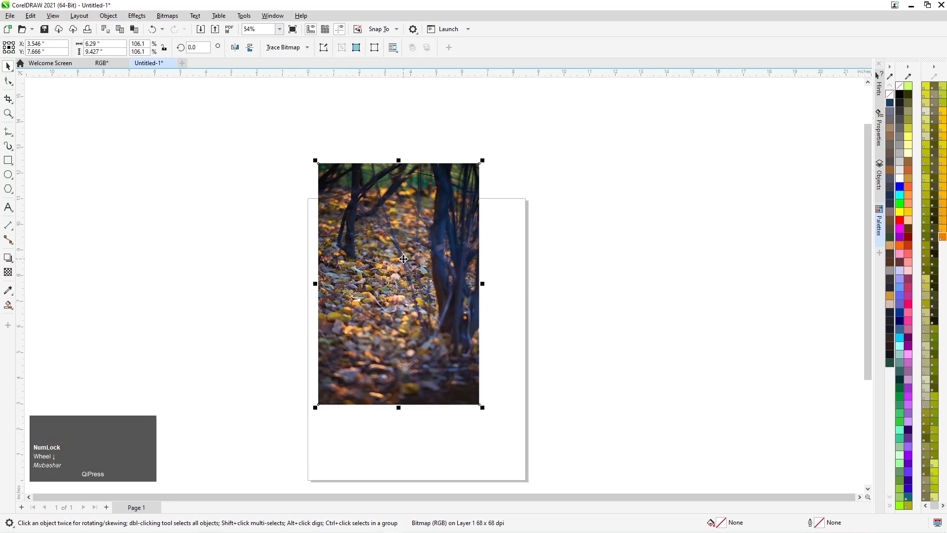
{"action": "left_click_drag", "start_coordinate": [362, 249], "coordinate": [364, 272]}
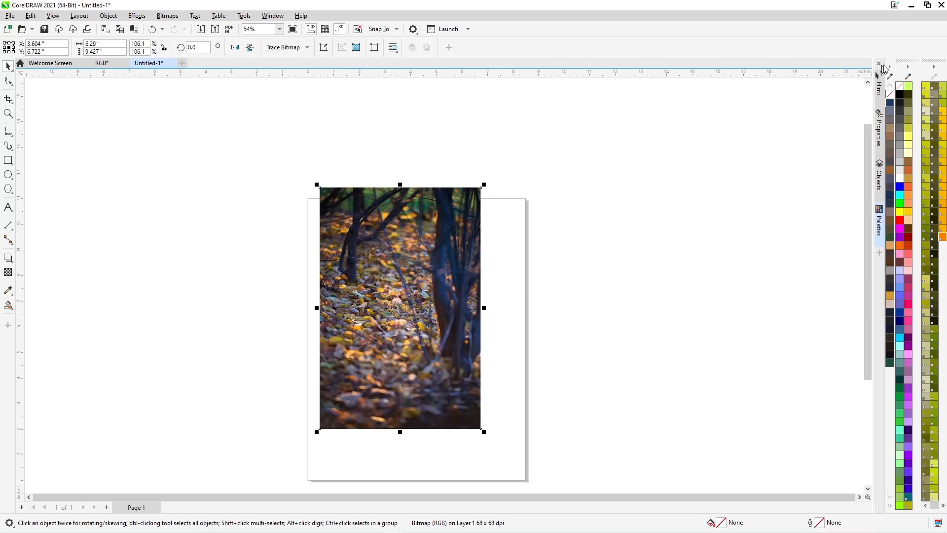
{"action": "left_click_drag", "start_coordinate": [891, 66], "coordinate": [386, 493]}
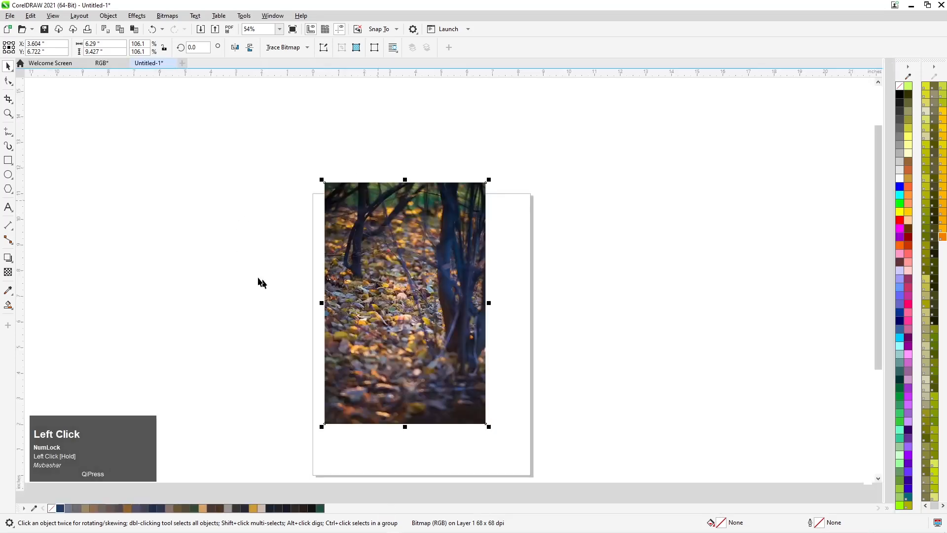
{"action": "mouse_move", "coordinate": [470, 291]}
{"action": "left_mouse_down"}
{"action": "mouse_move", "coordinate": [525, 253]}
{"action": "mouse_move", "coordinate": [471, 285]}
{"action": "left_mouse_up"}
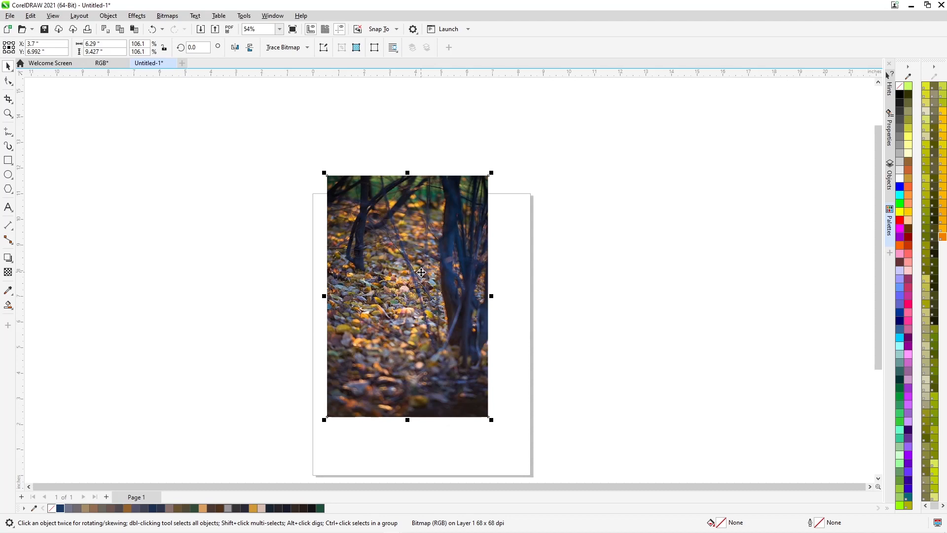
Step: Shrink the program window to expose the desktop, sample pink from the wallpaper flower into the document palette, and maximize the window again
{"action": "left_click_drag", "start_coordinate": [468, 6], "coordinate": [459, 31]}
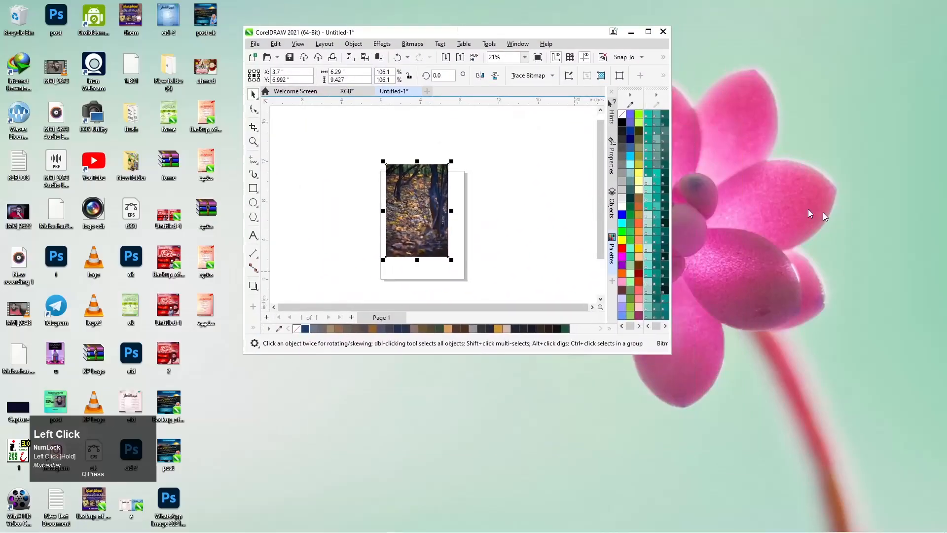
{"action": "left_click", "coordinate": [283, 330]}
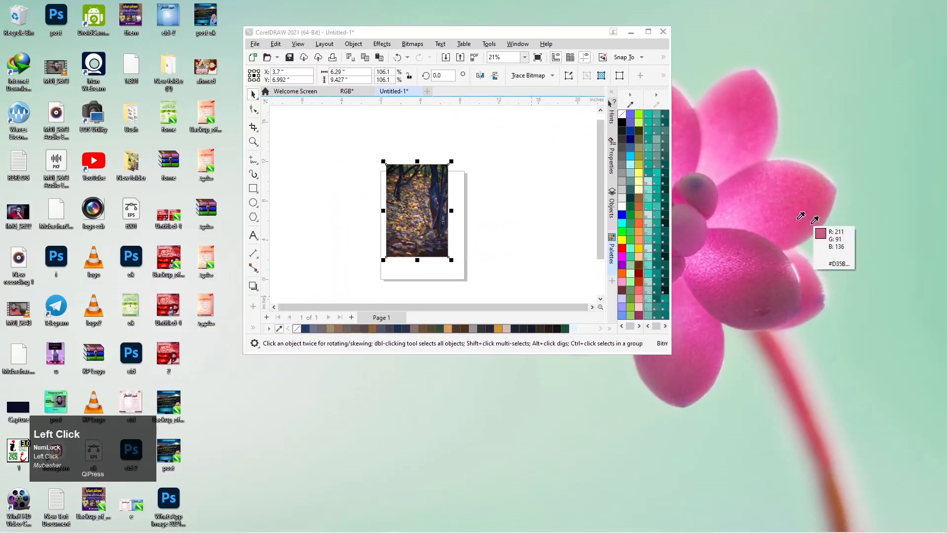
{"action": "left_click", "coordinate": [777, 202]}
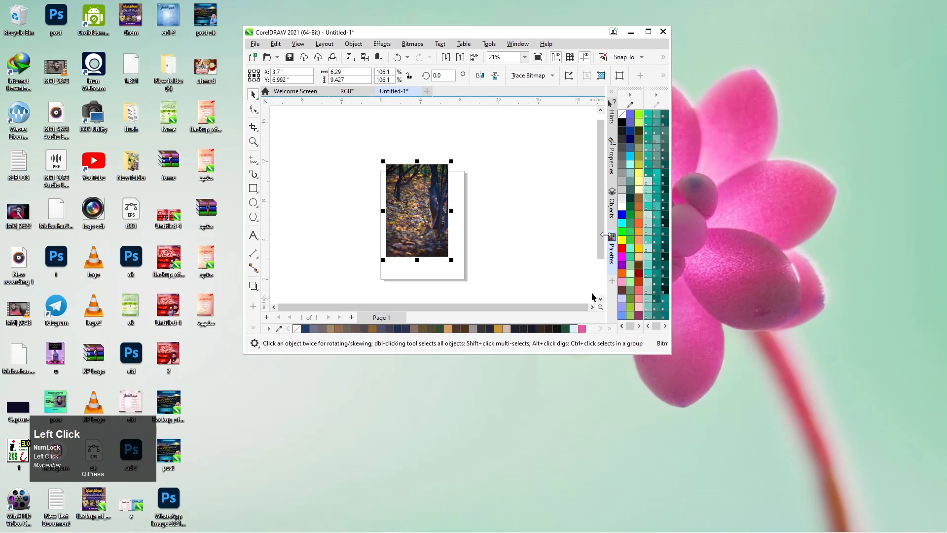
{"action": "left_click", "coordinate": [648, 32]}
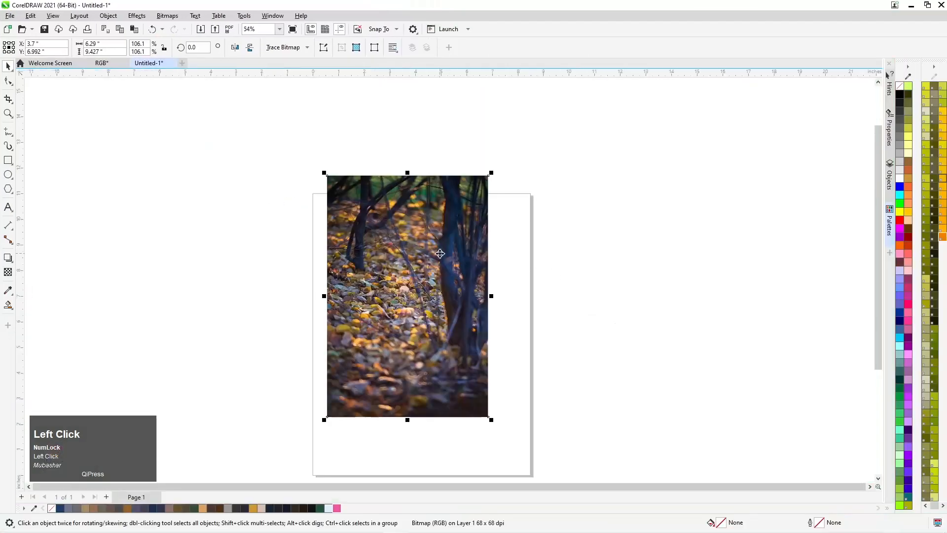
Step: Move the forest photo partly beyond the page's left edge and draw a pink #EA58A1 rectangle about 7.45 by 9.44 inches beside it
{"action": "left_click_drag", "start_coordinate": [440, 254], "coordinate": [345, 225]}
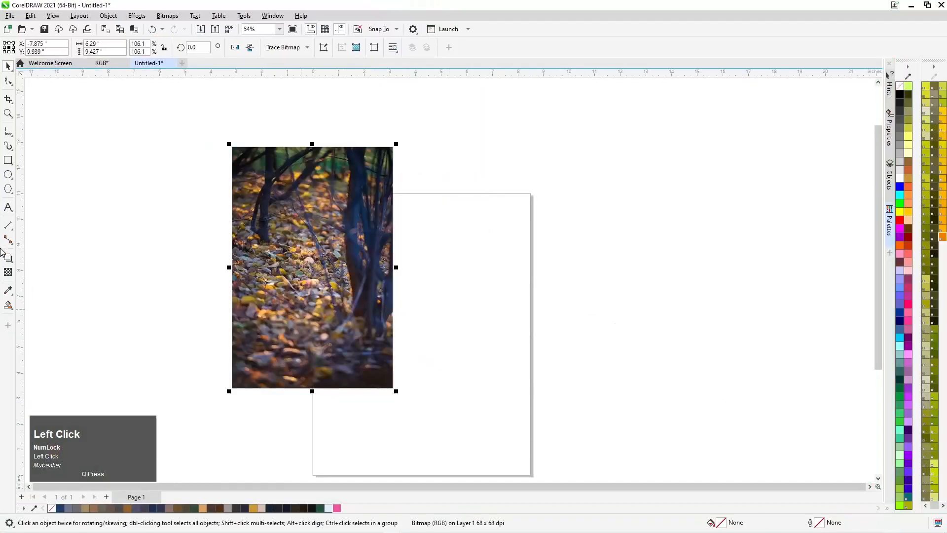
{"action": "left_click", "coordinate": [7, 161]}
{"action": "left_click_drag", "start_coordinate": [485, 174], "coordinate": [681, 421]}
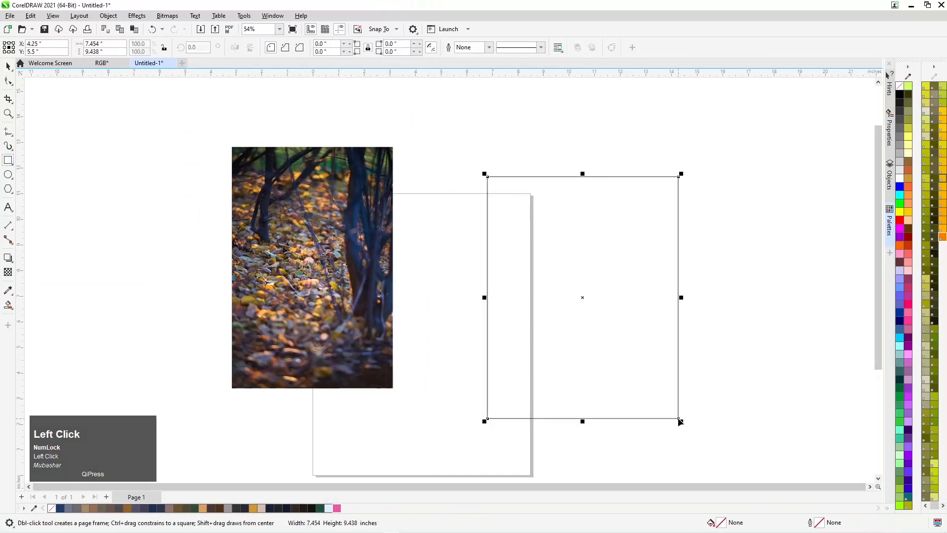
{"action": "left_click", "coordinate": [338, 508]}
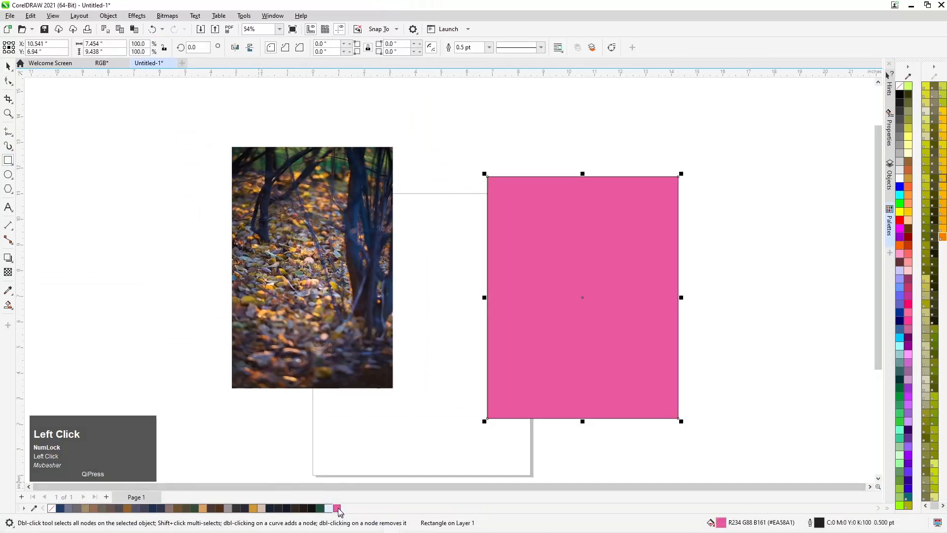
Step: Shift the pink rectangle slightly farther from the forest photo, beyond the page's right edge, and deselect it
{"action": "left_click", "coordinate": [9, 66]}
{"action": "left_click_drag", "start_coordinate": [575, 291], "coordinate": [599, 297]}
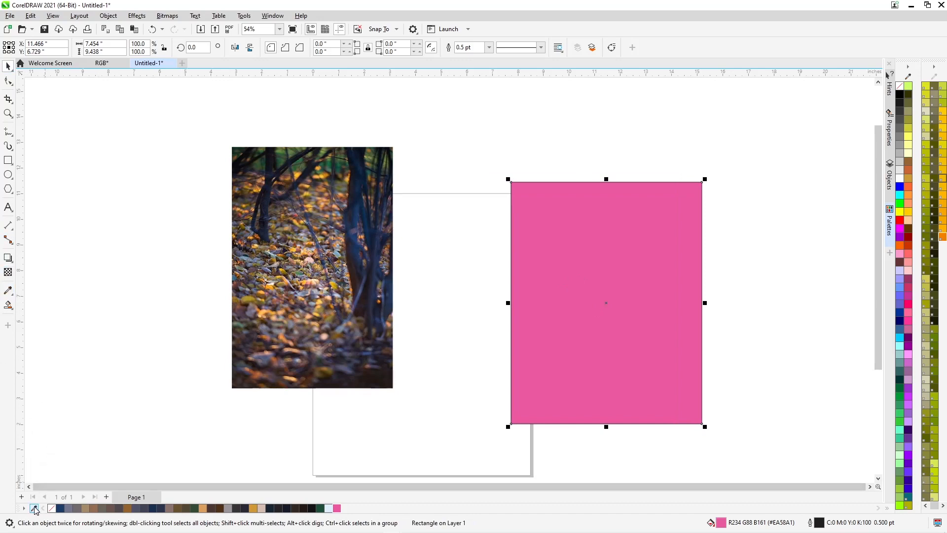
{"action": "left_click", "coordinate": [109, 317]}
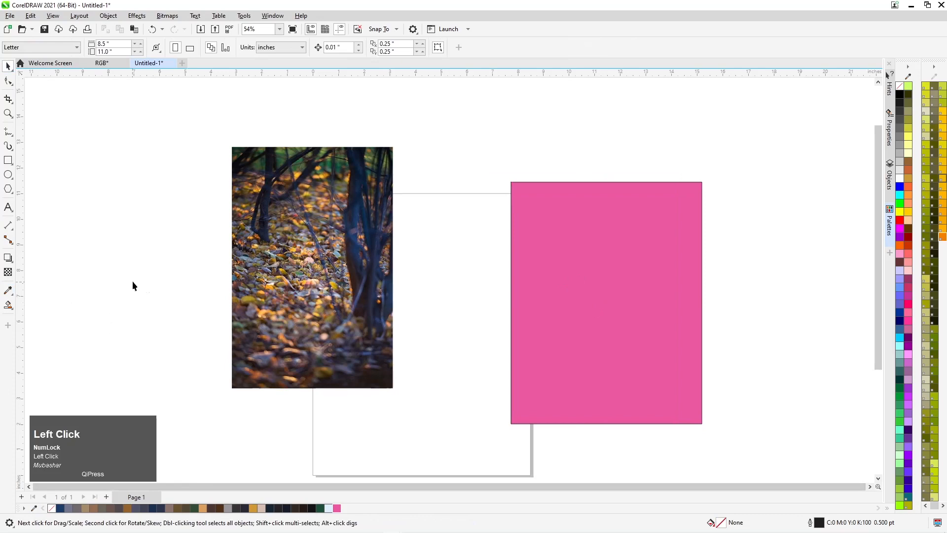